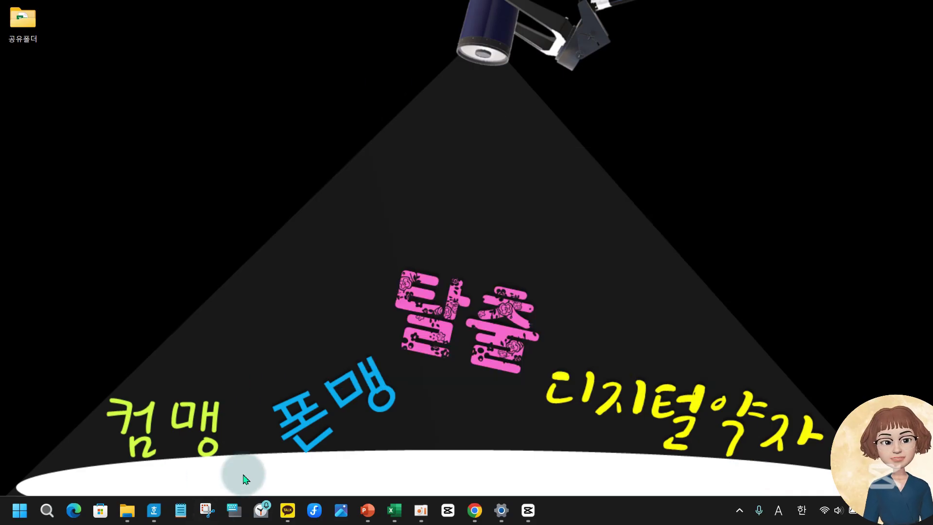
Switch to Excel and create a new blank workbook.
{"action": "mouse_move", "coordinate": [394, 509]}
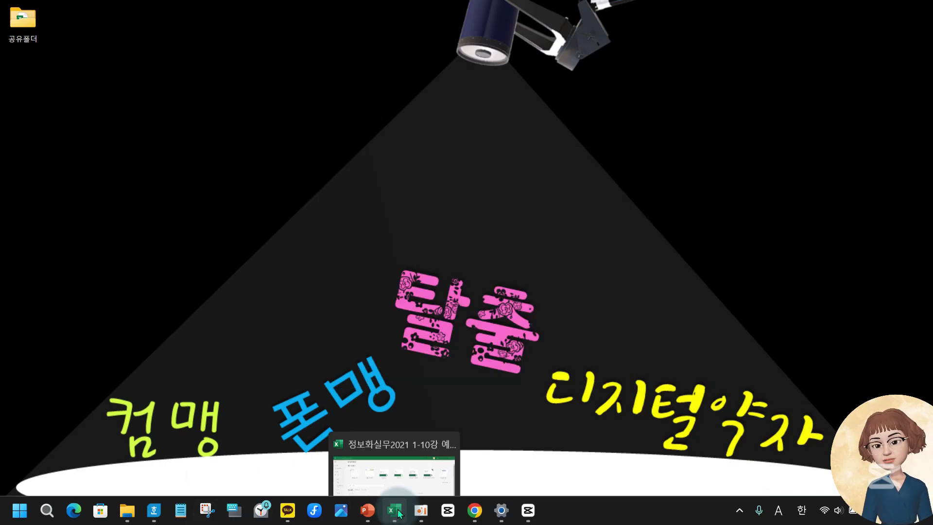
{"action": "left_click", "coordinate": [412, 441]}
{"action": "left_click", "coordinate": [177, 129]}
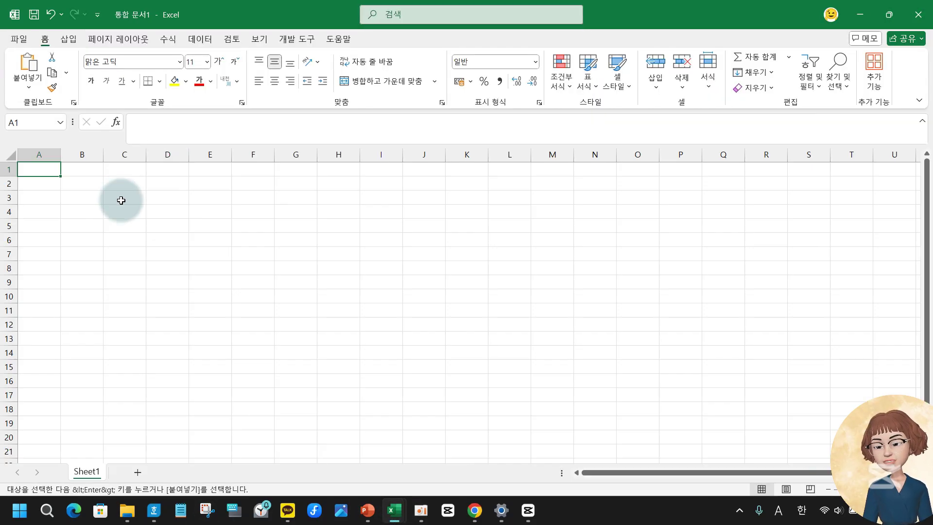
Open the existing workbook 정보화실무2021 1-10강 예제파일 from the recent files.
{"action": "left_click", "coordinate": [14, 43]}
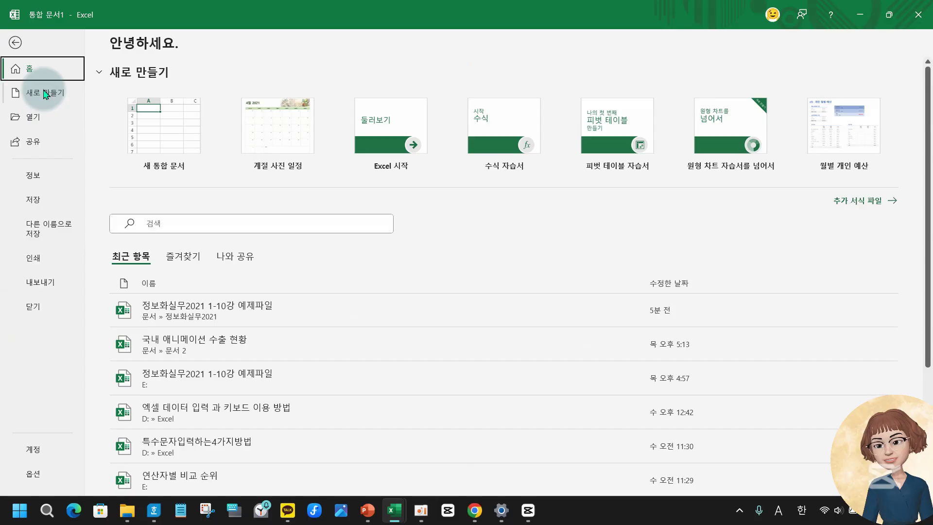
{"action": "left_click", "coordinate": [30, 117]}
{"action": "left_click", "coordinate": [399, 202]}
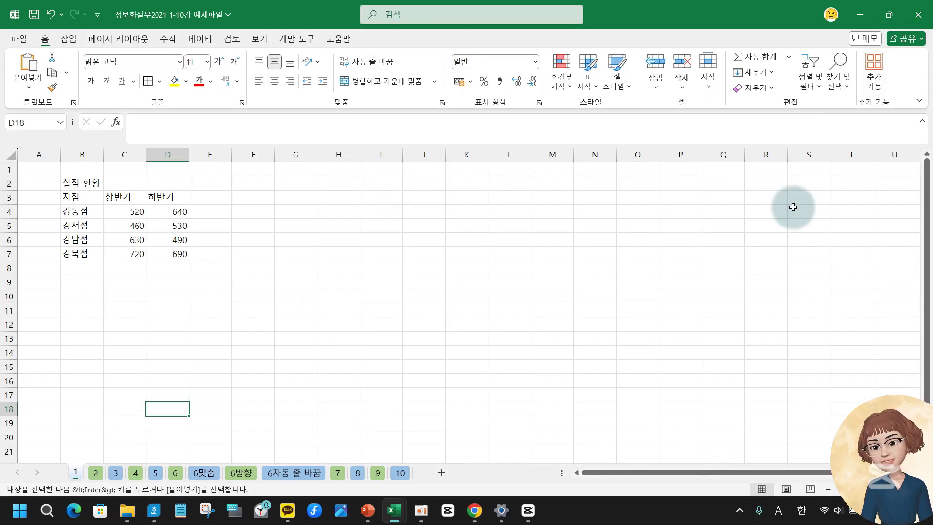
Return to the blank workbook 통합 문서1 and narrow column A to a thin margin.
{"action": "mouse_move", "coordinate": [391, 504]}
{"action": "left_click", "coordinate": [446, 448]}
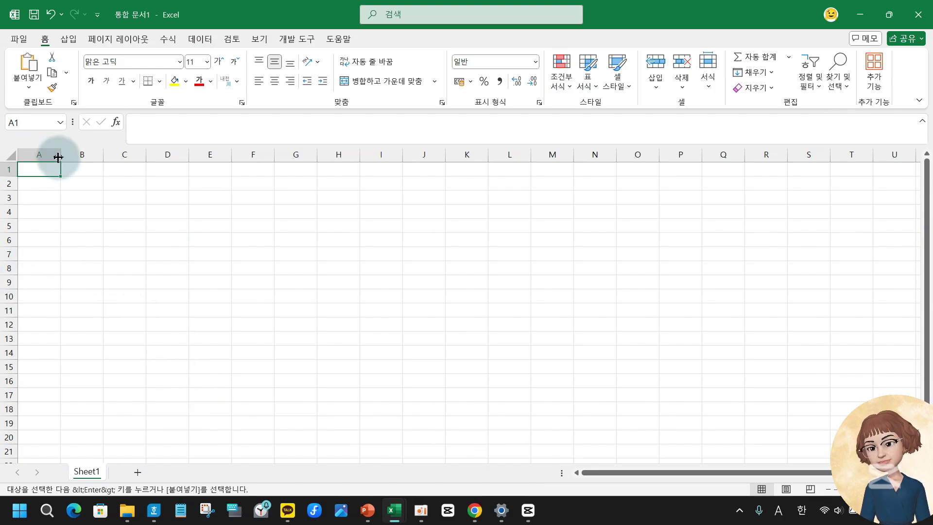
{"action": "left_click_drag", "start_coordinate": [59, 155], "coordinate": [29, 163]}
{"action": "left_click", "coordinate": [54, 171]}
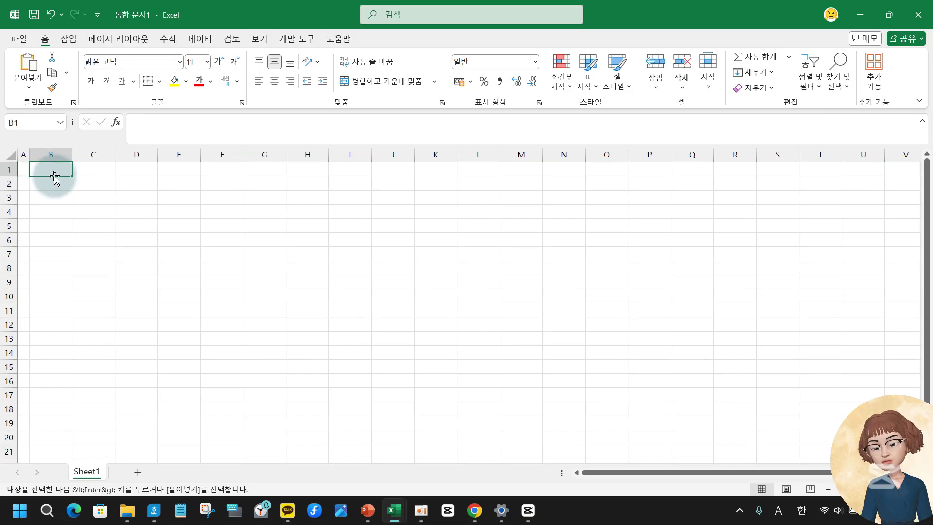
Enter the title 국내 애니메이션 수출 계약 현황 in cell B2 using Korean input.
{"action": "left_click", "coordinate": [52, 185]}
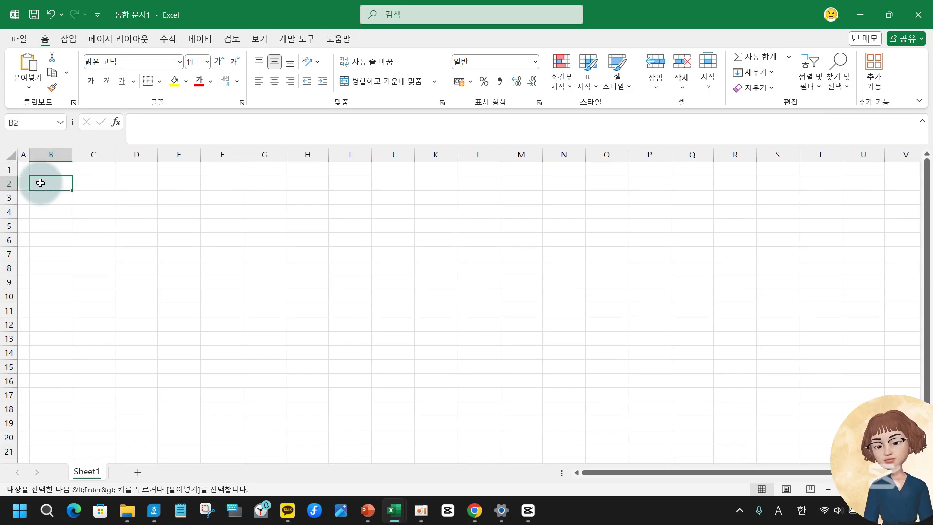
{"action": "type", "text": "r"}
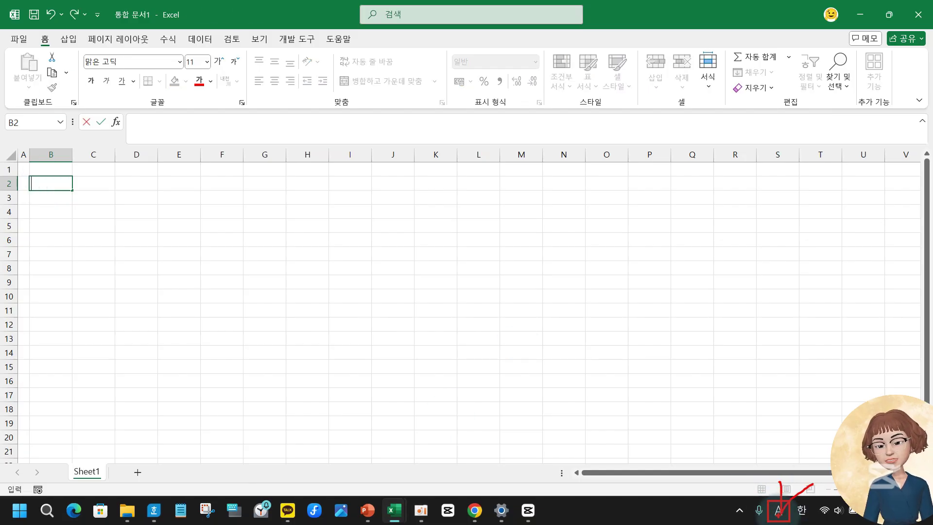
{"action": "left_click", "coordinate": [779, 511]}
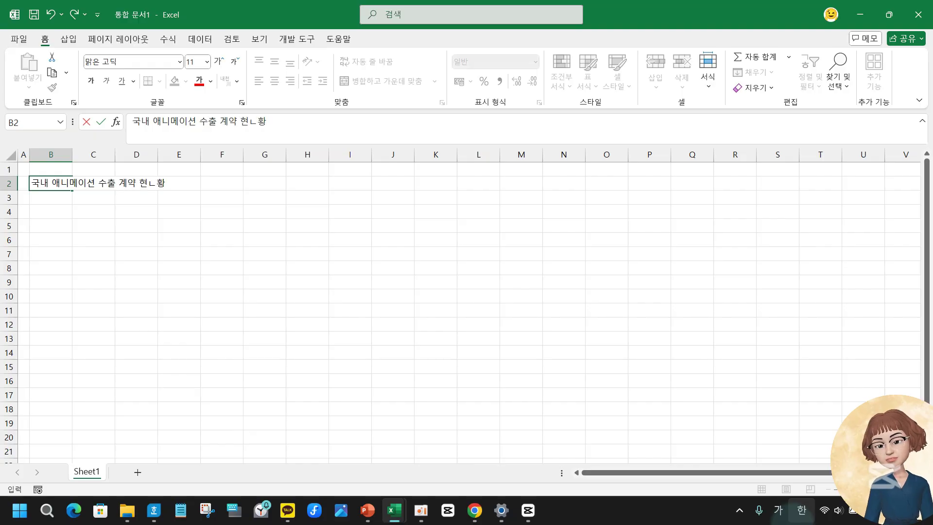
{"action": "type", "text": "황"}
{"action": "key", "text": "Return"}
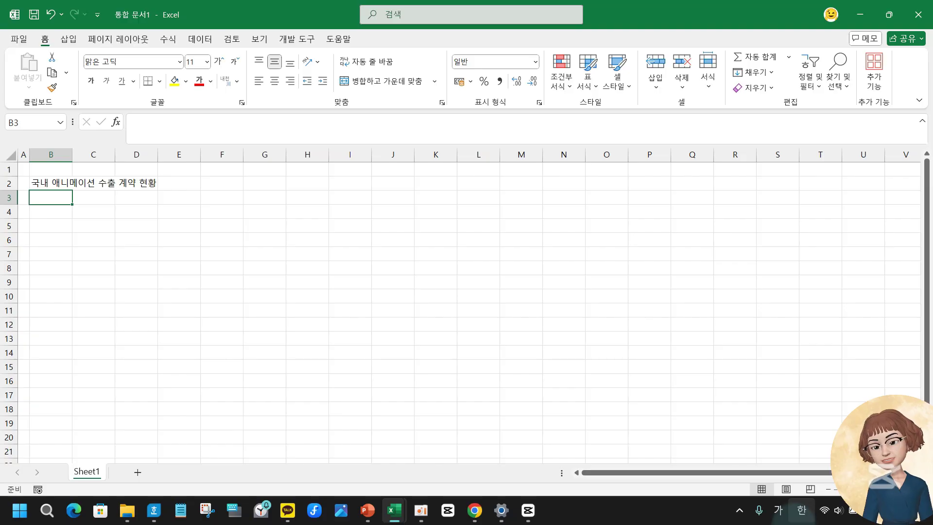
{"action": "key", "text": "Return"}
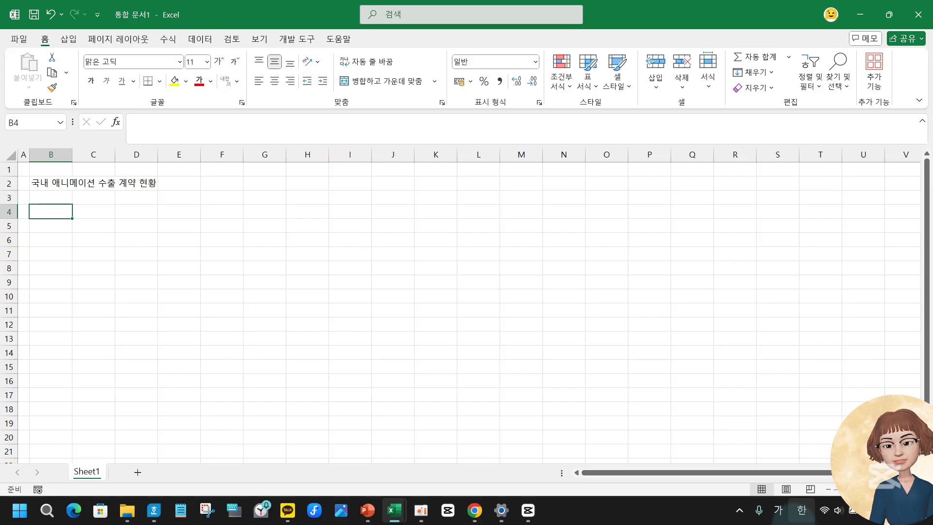
Enter the column headings 장르, 애니메이션명, 분류 and 수출국수 across B4:E4.
{"action": "type", "text": "ㅈ"}
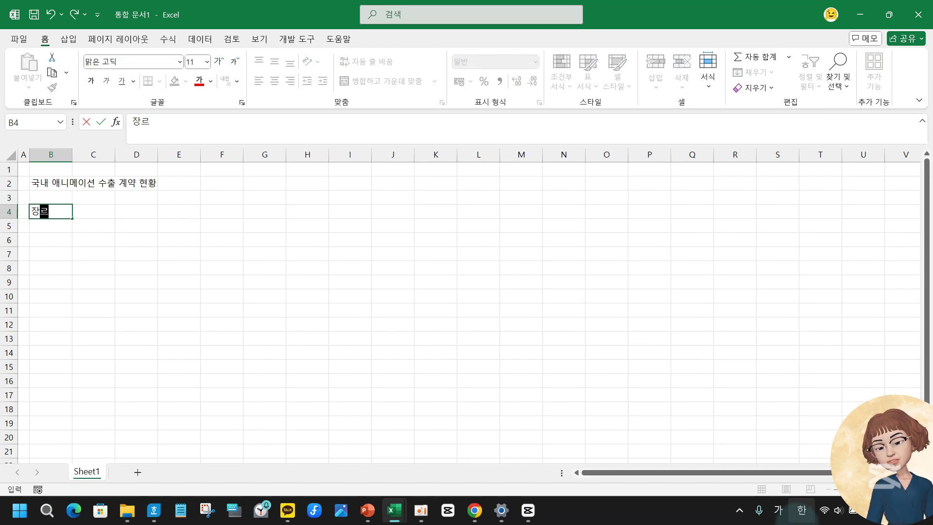
{"action": "type", "text": "ㅏㅇ르"}
{"action": "key", "text": "Tab"}
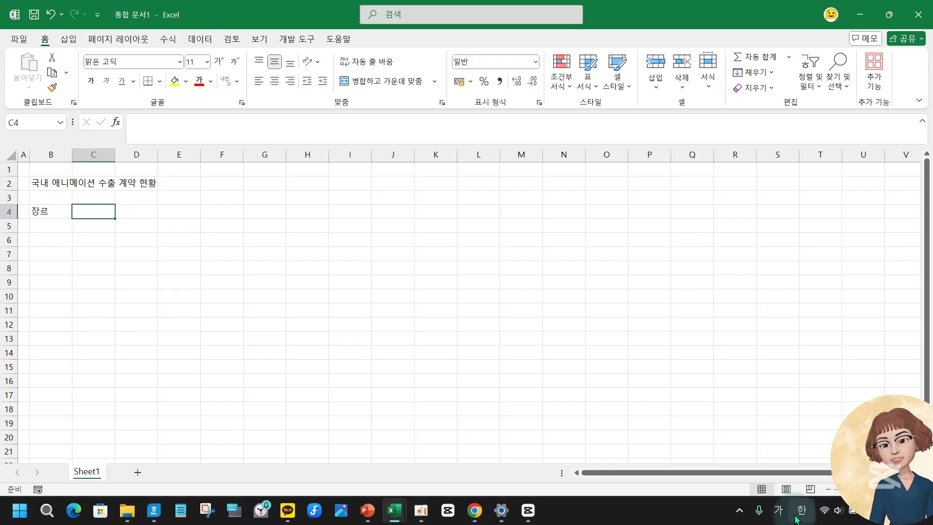
{"action": "type", "text": "애니메이션"}
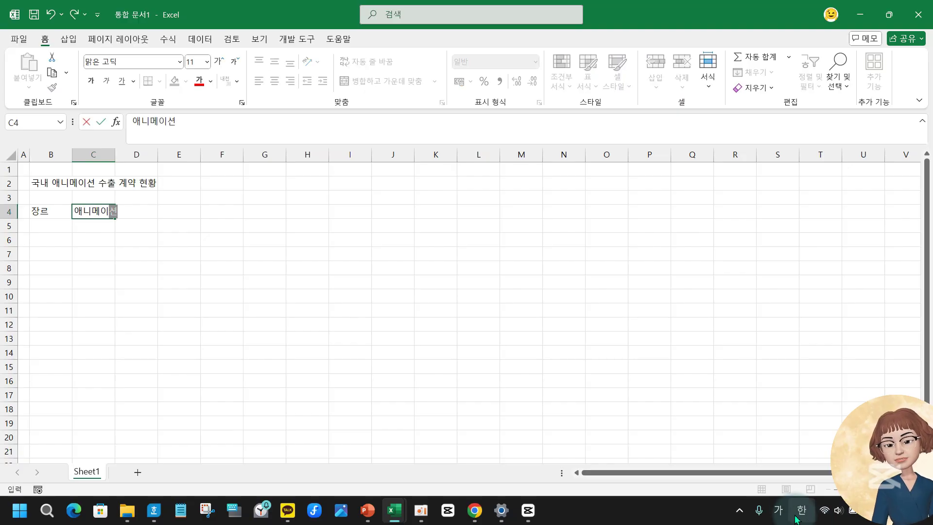
{"action": "key", "text": "Tab"}
{"action": "type", "text": "분"}
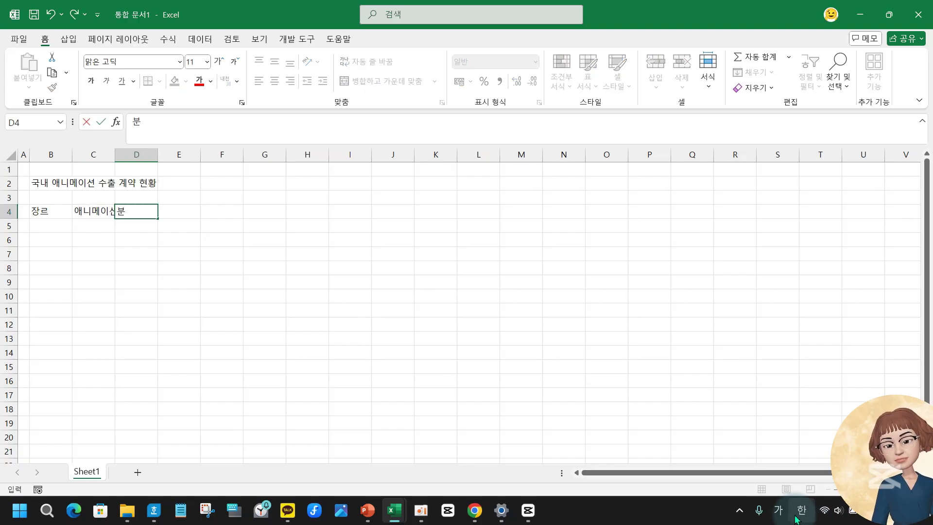
{"action": "key", "text": "Tab"}
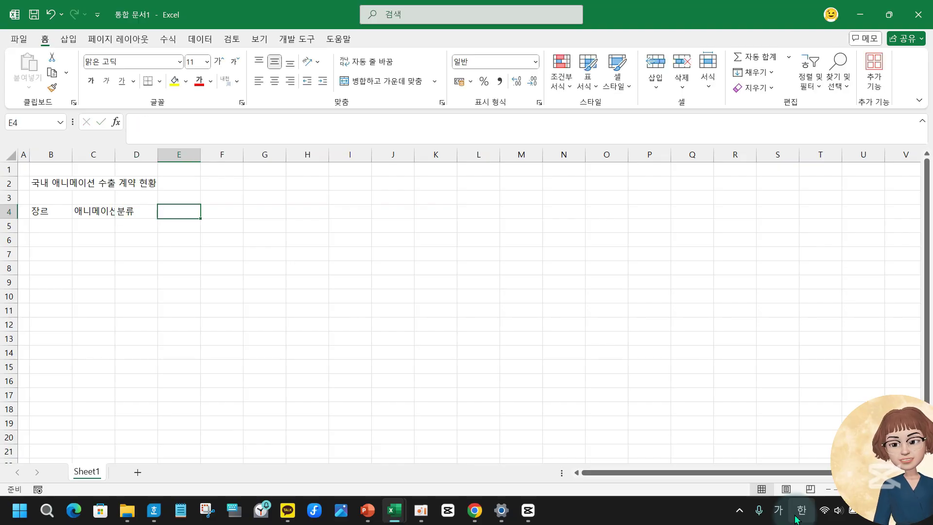
{"action": "type", "text": "ㅅ"}
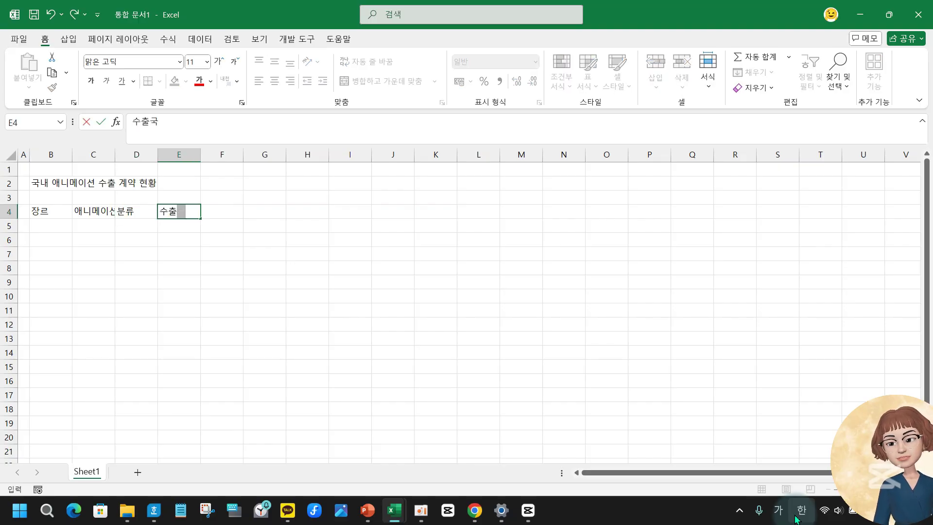
{"action": "type", "text": "ㅅ"}
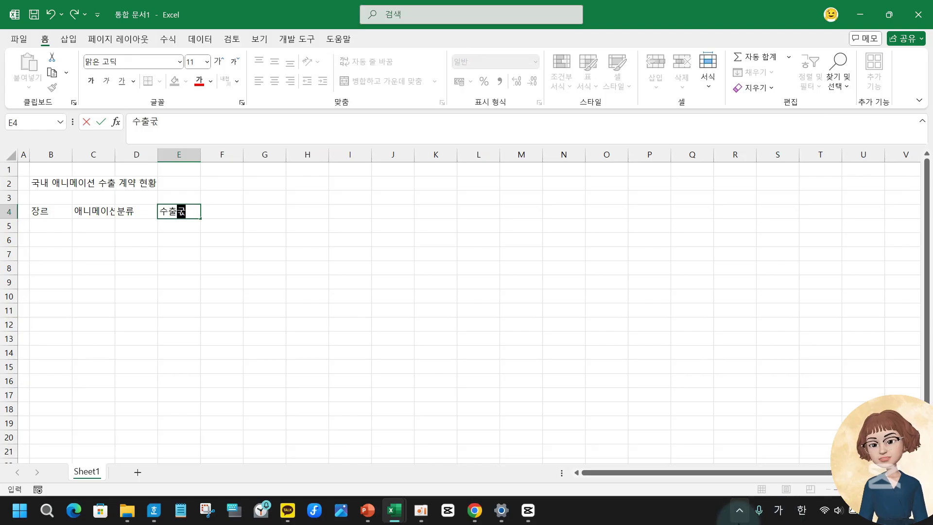
{"action": "key", "text": "Return"}
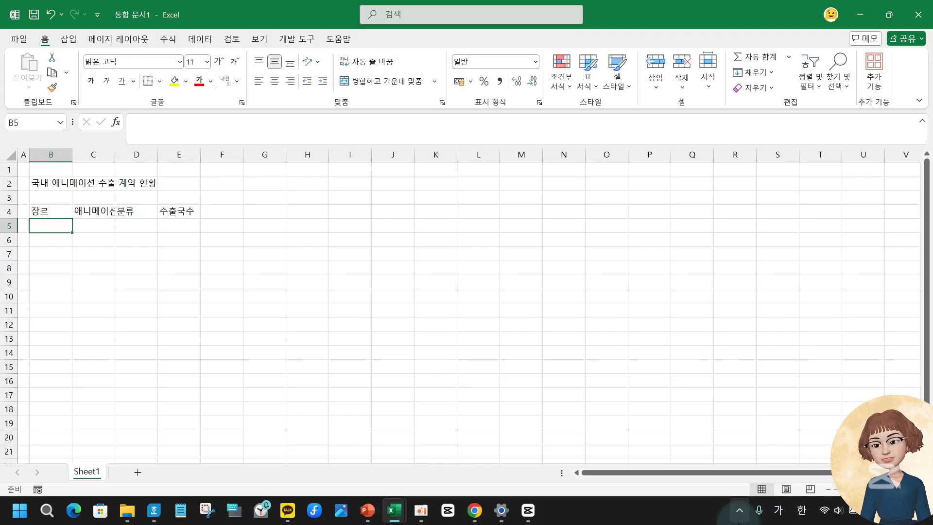
Enter SF in B5 and paste the prepared animation export table, including its title, into B2:E8.
{"action": "type", "text": "S"}
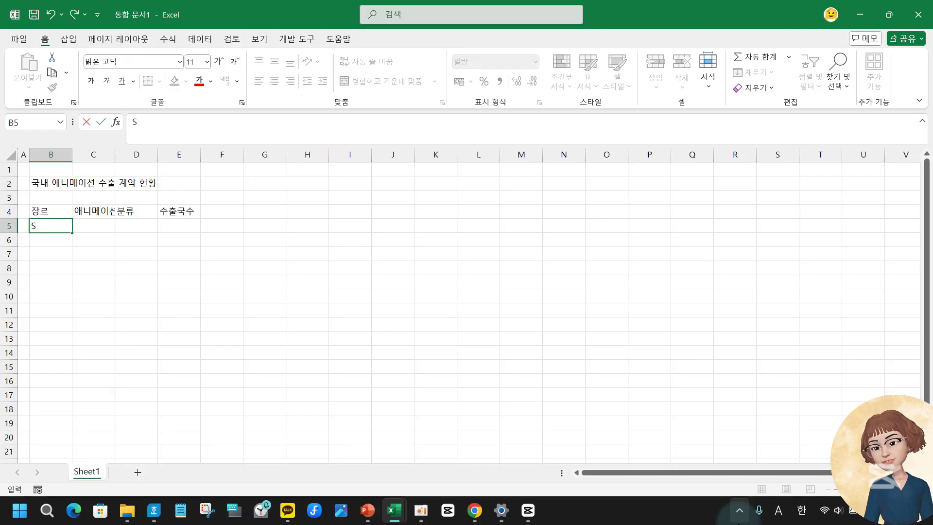
{"action": "left_click", "coordinate": [38, 225]}
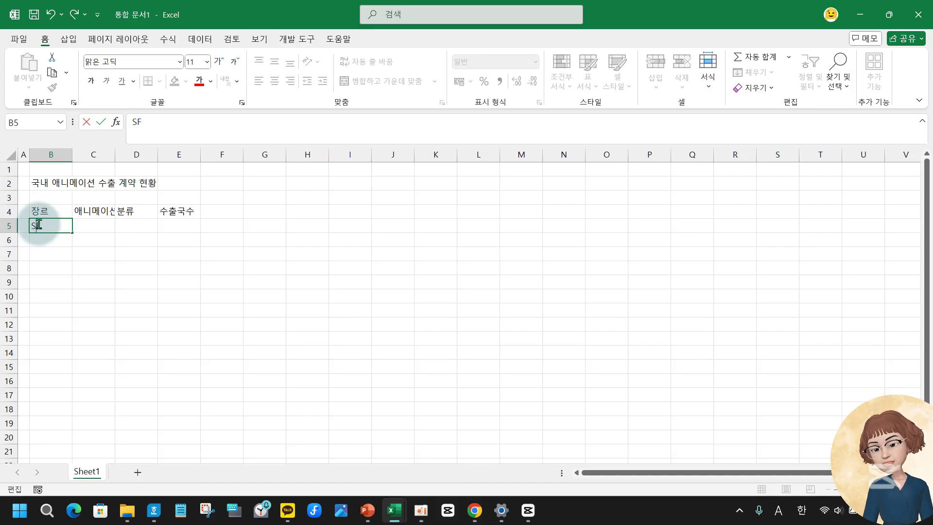
{"action": "left_click", "coordinate": [62, 181]}
{"action": "key", "text": "ctrl+v"}
{"action": "left_click", "coordinate": [172, 266]}
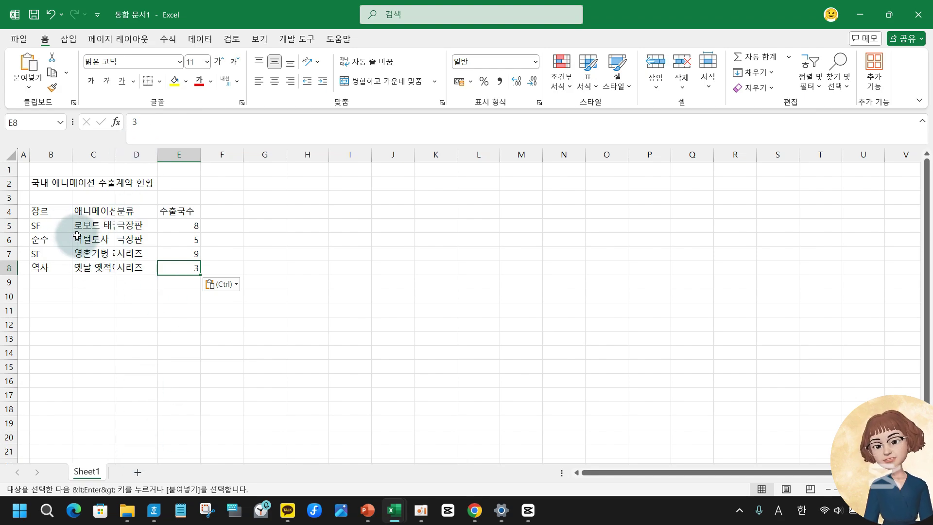
{"action": "key", "text": "ctrl+w"}
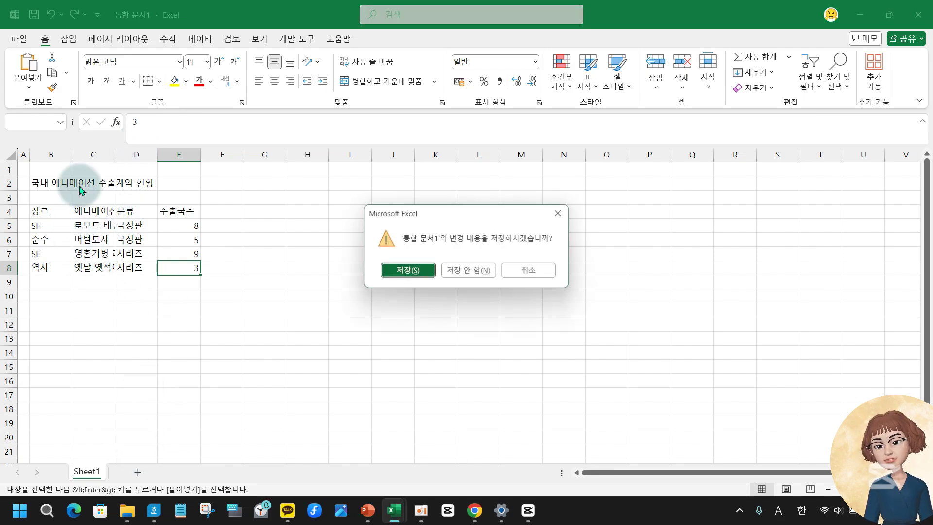
{"action": "left_click", "coordinate": [558, 213]}
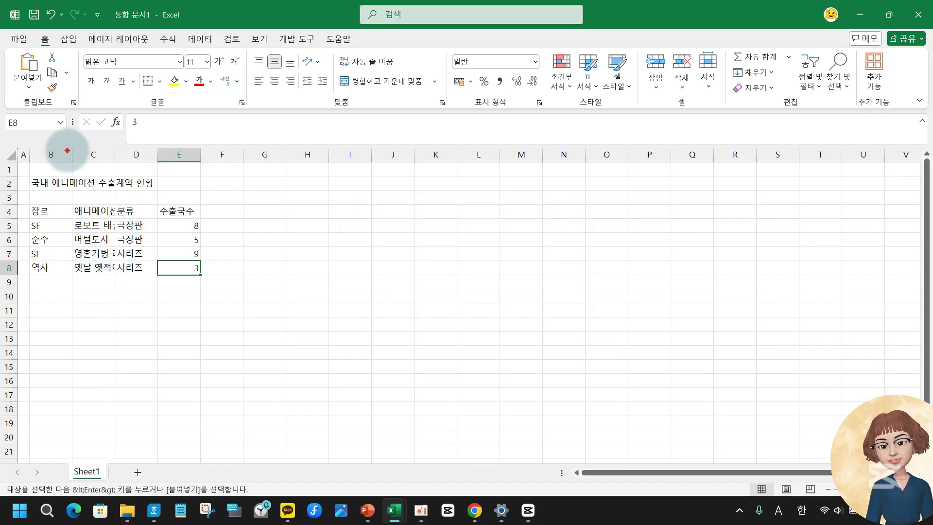
AutoFit column C to the animation names, and try narrowing and widening it manually until every name fits.
{"action": "left_click", "coordinate": [115, 155]}
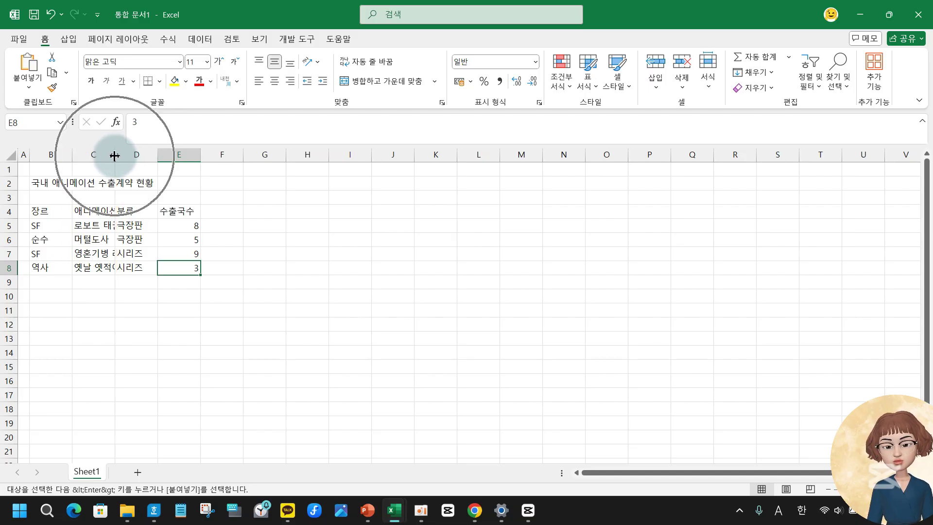
{"action": "double_click", "coordinate": [114, 156]}
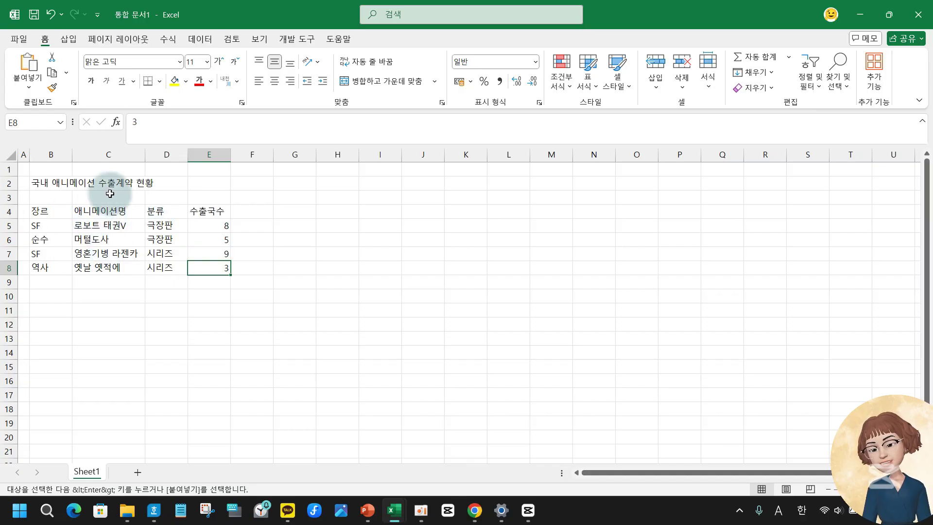
{"action": "left_click_drag", "start_coordinate": [142, 157], "coordinate": [112, 155]}
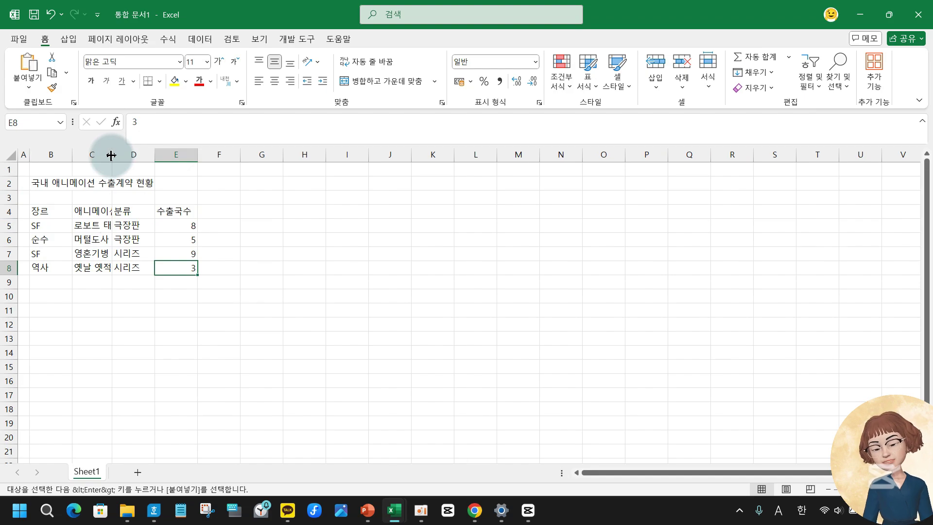
{"action": "left_click_drag", "start_coordinate": [112, 155], "coordinate": [146, 154]}
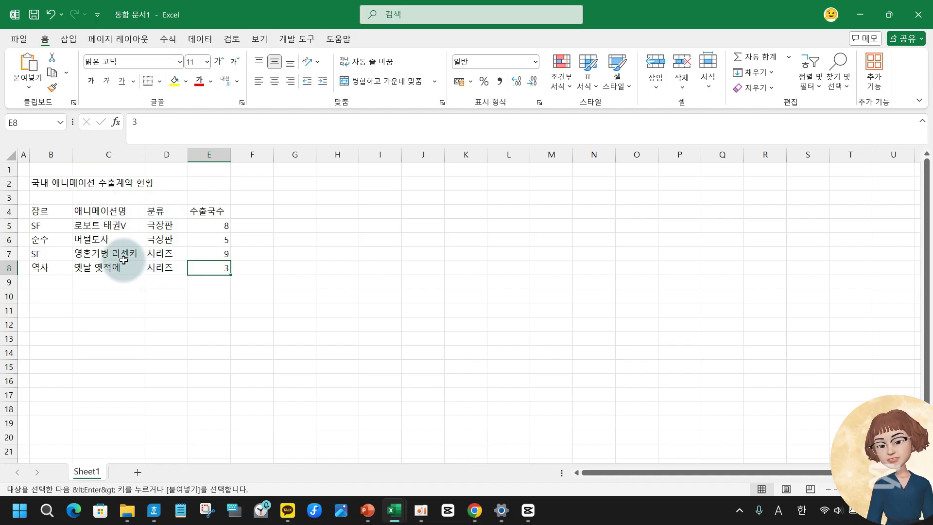
Set the font size of B2:E8 to 13 and AutoFit column C to the enlarged text.
{"action": "left_click_drag", "start_coordinate": [40, 182], "coordinate": [194, 269]}
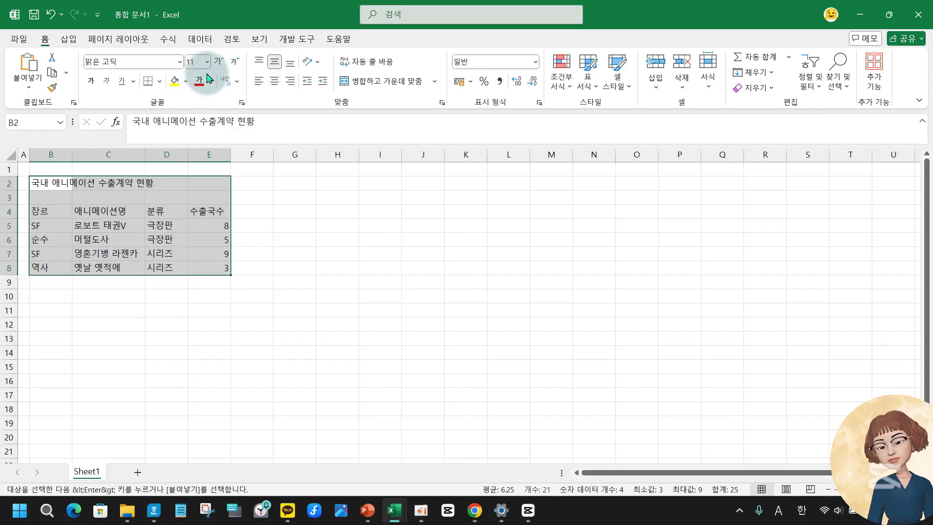
{"action": "left_click", "coordinate": [207, 61]}
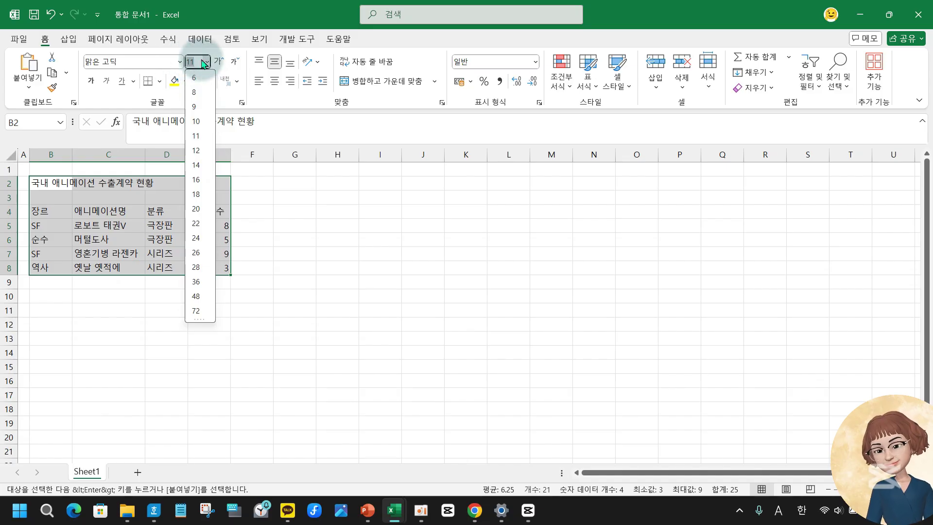
{"action": "left_click", "coordinate": [199, 61]}
{"action": "type", "text": "1"}
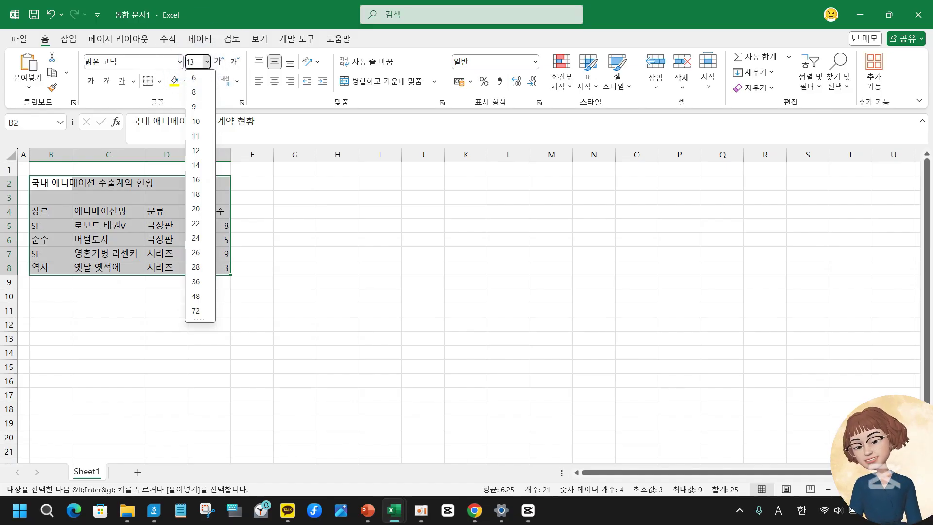
{"action": "type", "text": "3"}
{"action": "key", "text": "Return"}
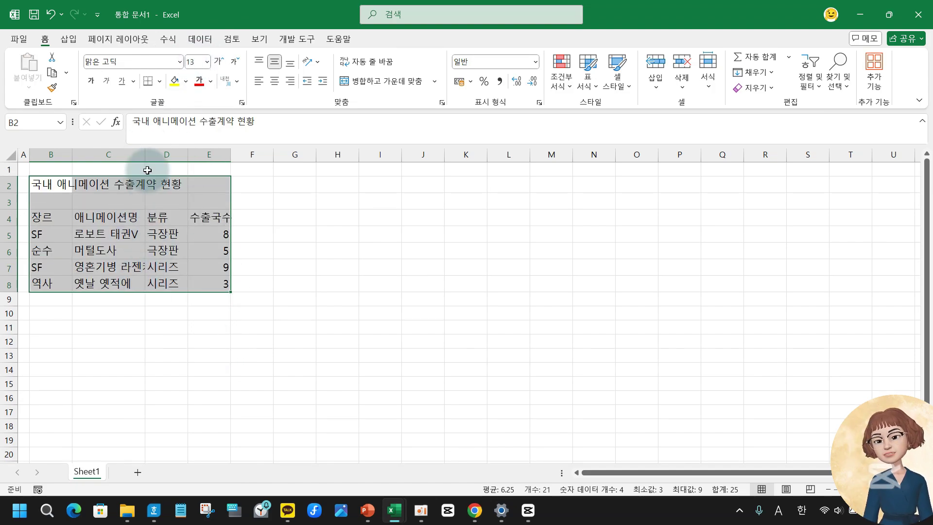
{"action": "double_click", "coordinate": [142, 153]}
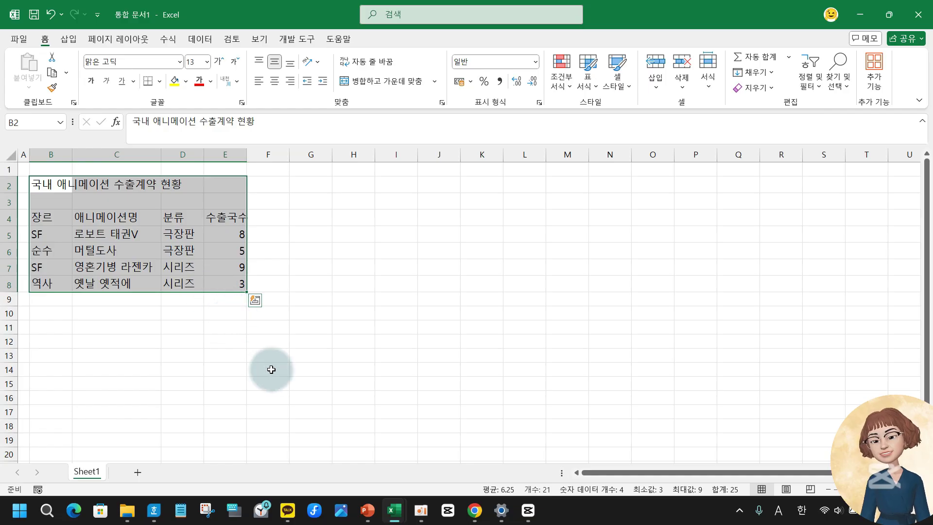
Apply dotted top and bottom borders to the table range B4:E8.
{"action": "left_click", "coordinate": [57, 219]}
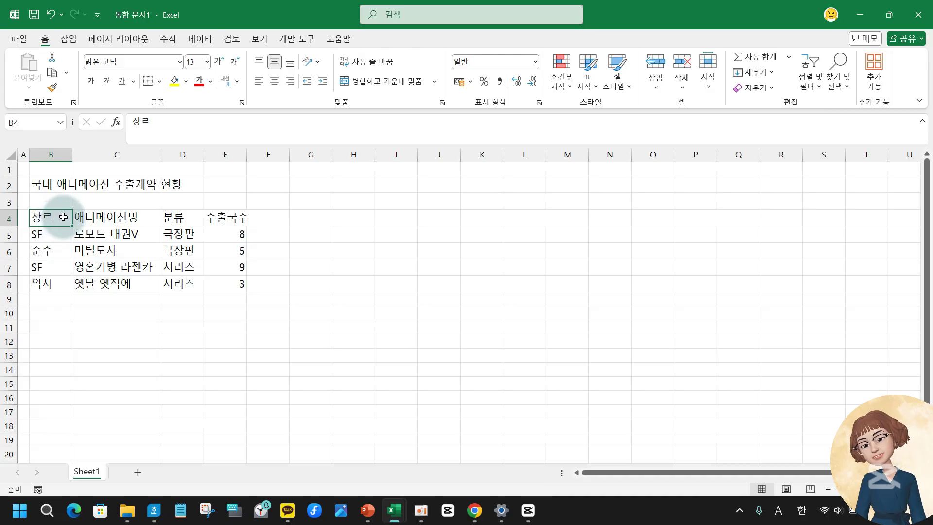
{"action": "left_click_drag", "start_coordinate": [65, 215], "coordinate": [215, 289]}
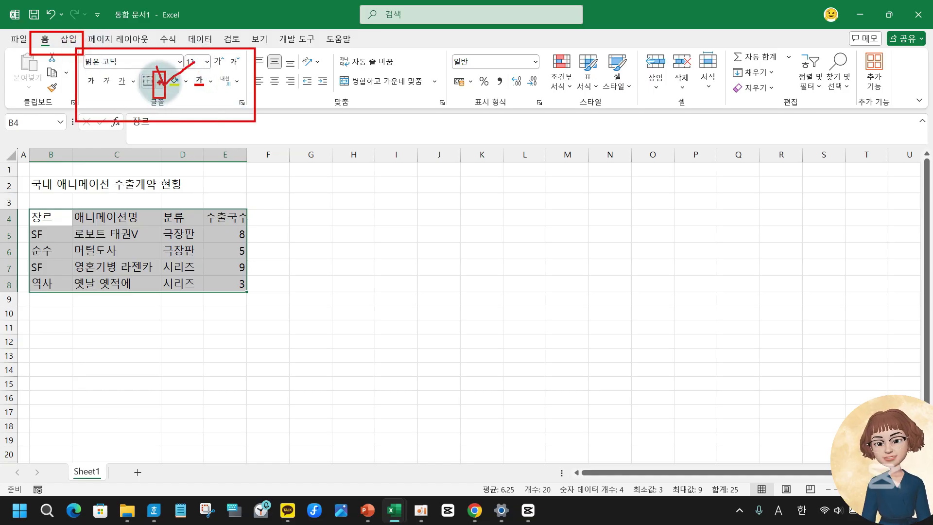
{"action": "left_click", "coordinate": [160, 81]}
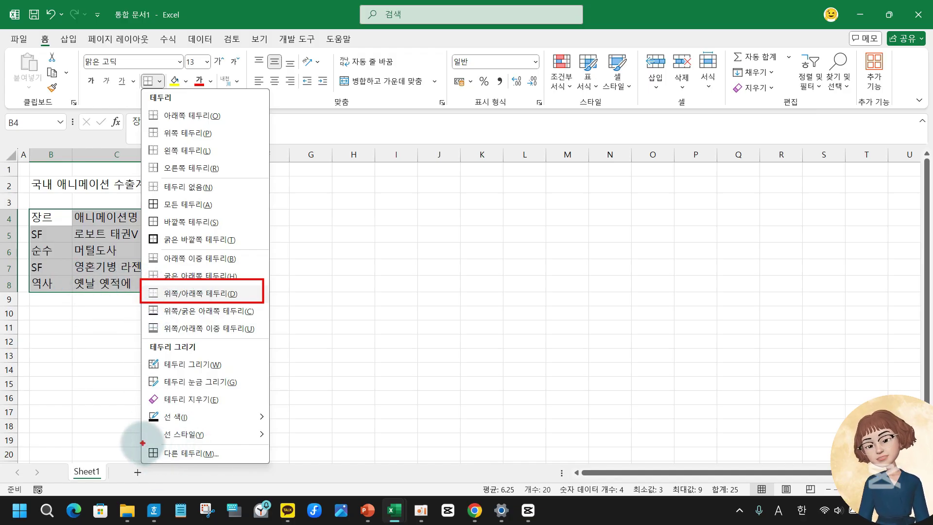
{"action": "left_click_drag", "start_coordinate": [258, 472], "coordinate": [275, 471]}
{"action": "left_click_drag", "start_coordinate": [264, 430], "coordinate": [287, 433]}
{"action": "left_click", "coordinate": [160, 81]}
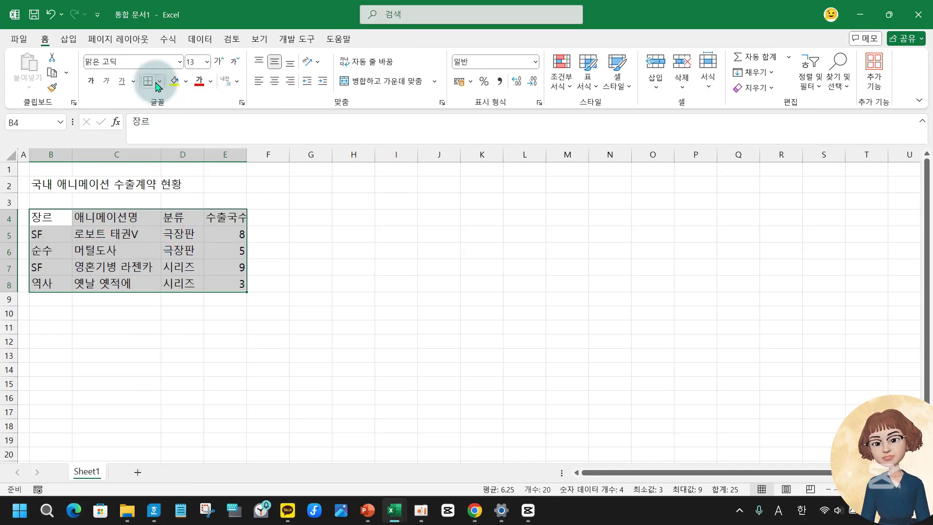
{"action": "left_click", "coordinate": [160, 81]}
{"action": "left_click", "coordinate": [149, 454]}
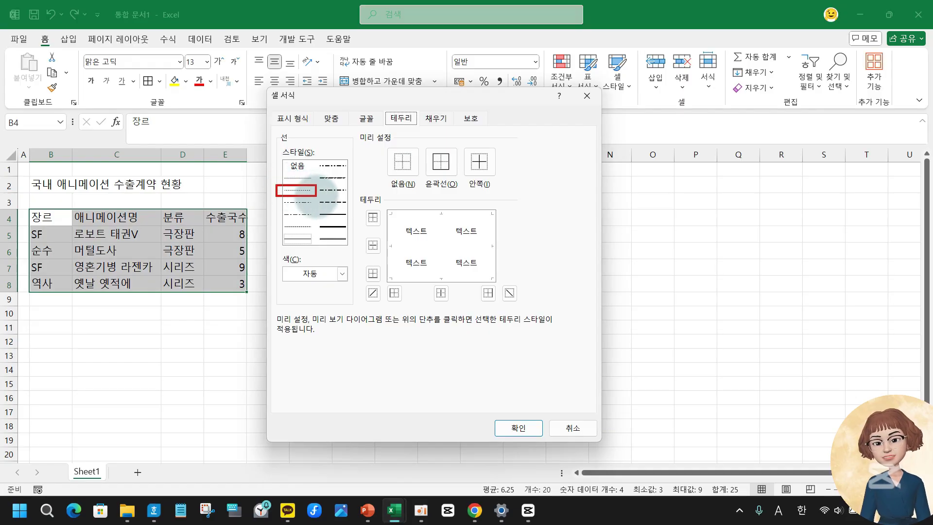
{"action": "left_click", "coordinate": [394, 293]}
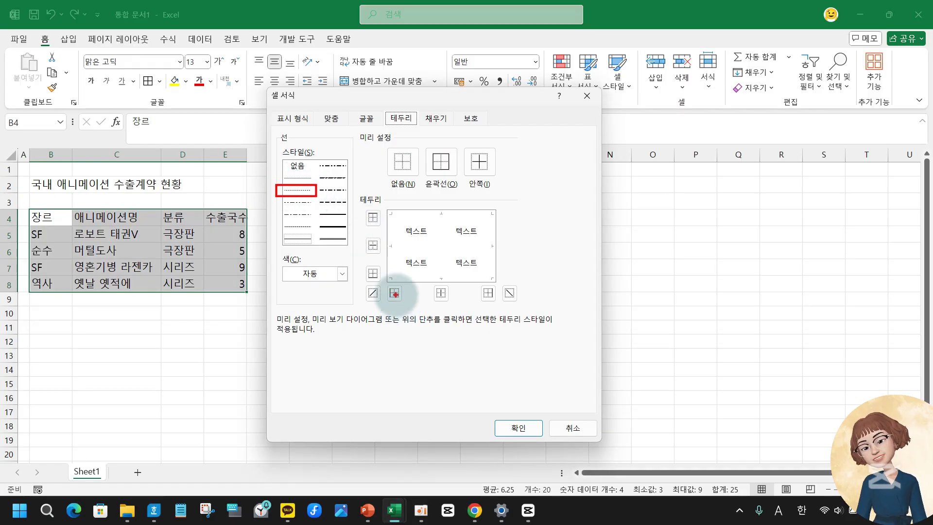
{"action": "left_click_drag", "start_coordinate": [360, 205], "coordinate": [382, 217]}
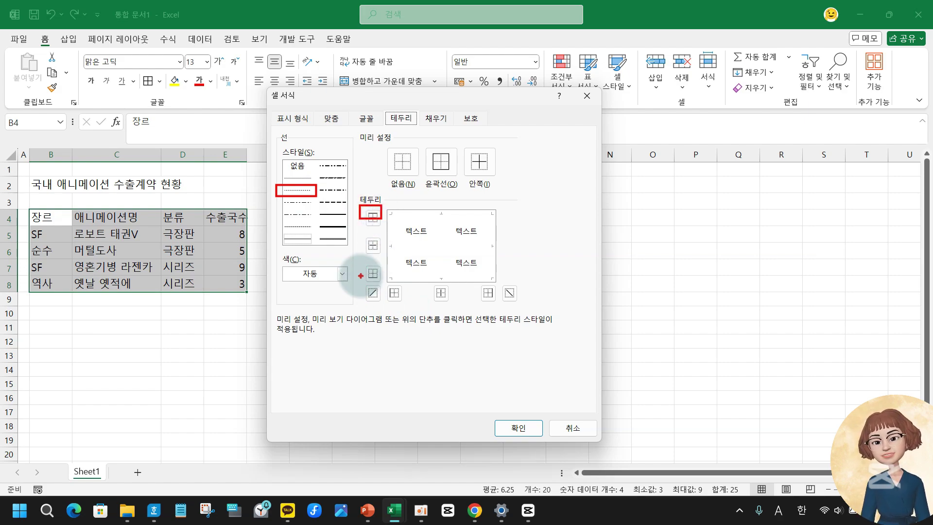
{"action": "left_click_drag", "start_coordinate": [363, 270], "coordinate": [381, 282]}
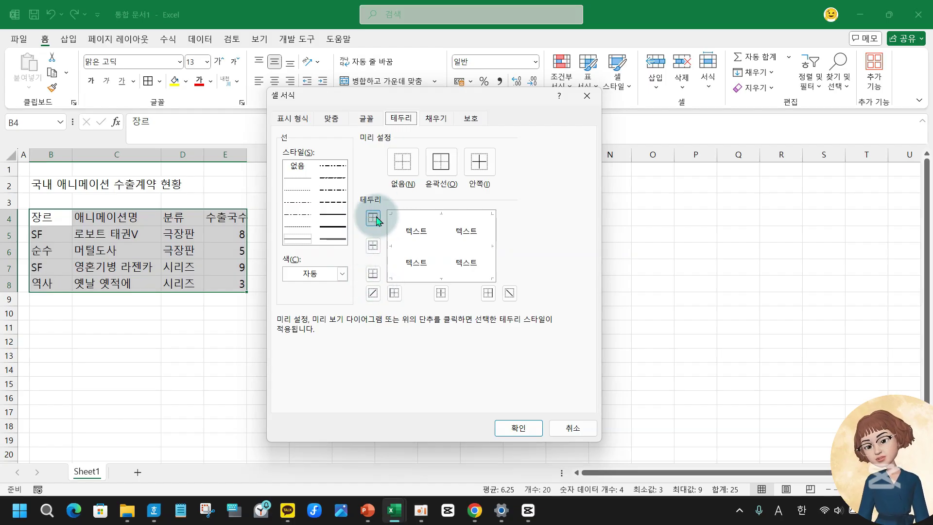
{"action": "left_click", "coordinate": [301, 195]}
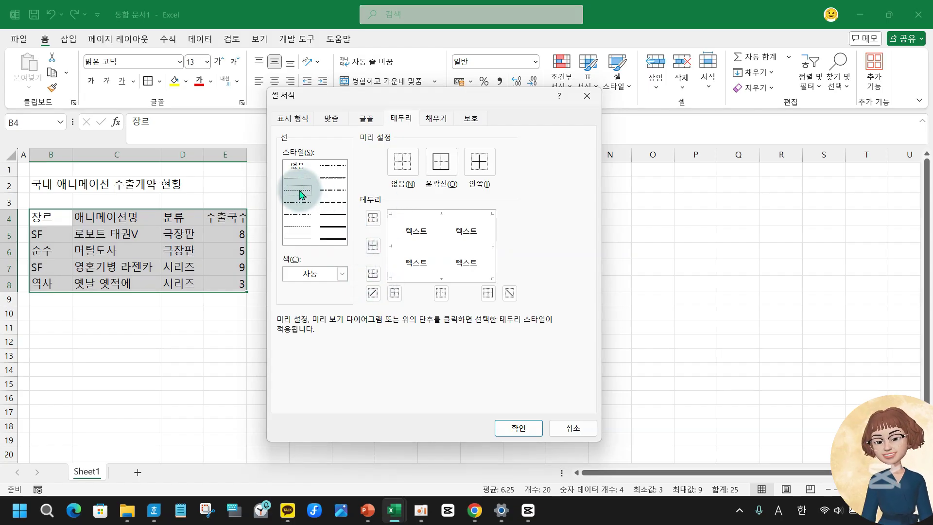
{"action": "left_click", "coordinate": [373, 216]}
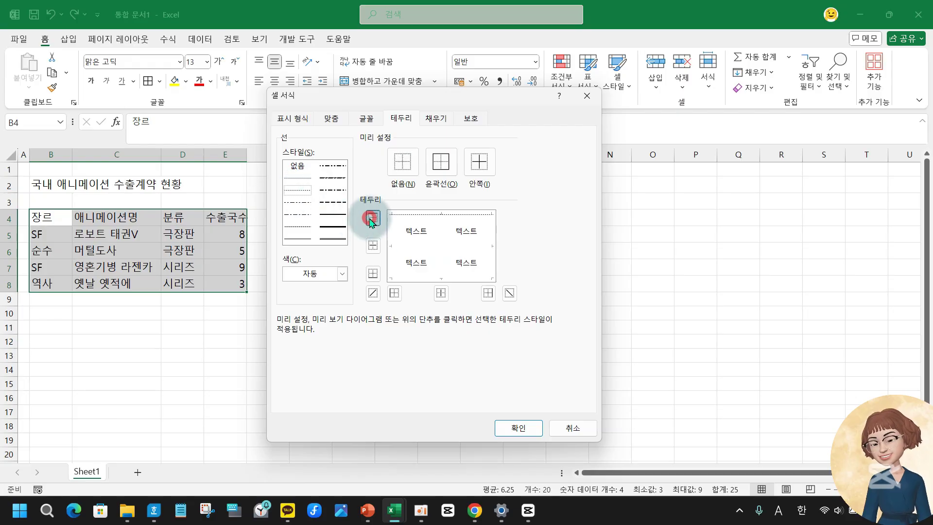
{"action": "left_click", "coordinate": [373, 273]}
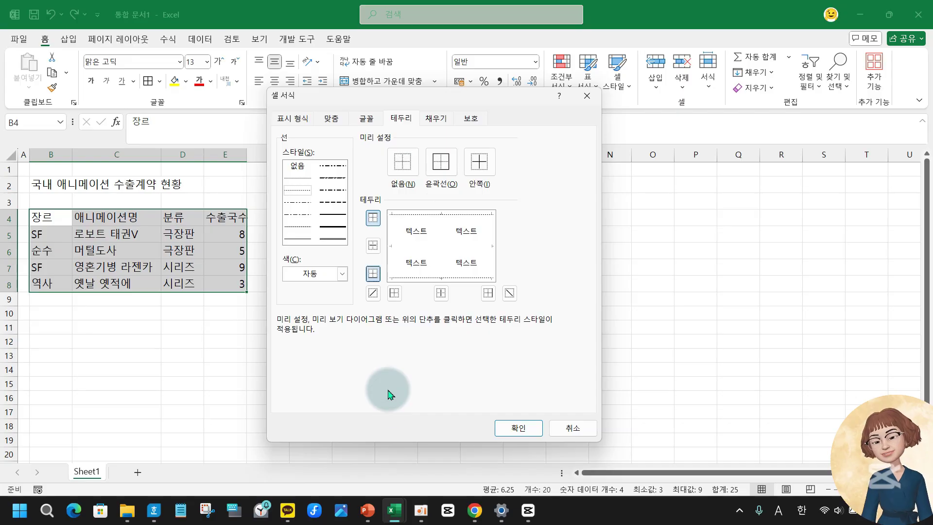
{"action": "left_click", "coordinate": [518, 427]}
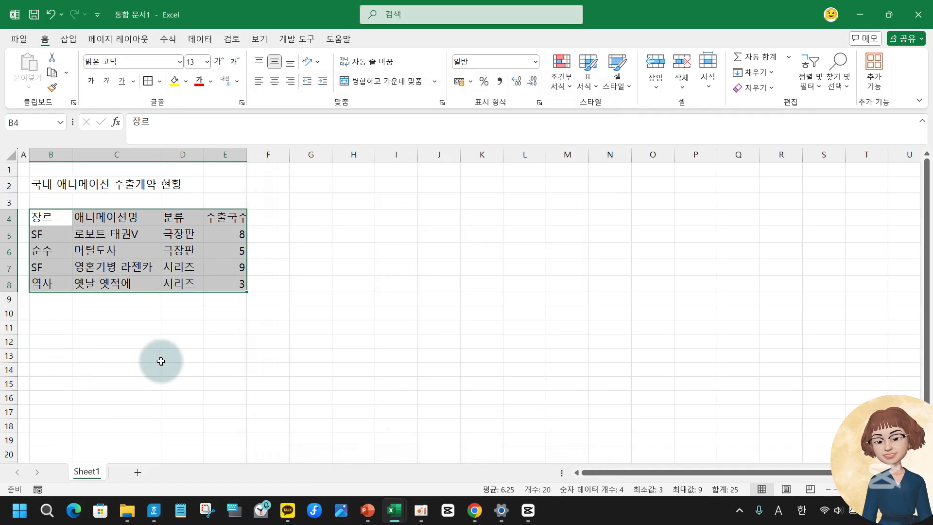
{"action": "left_click", "coordinate": [249, 355]}
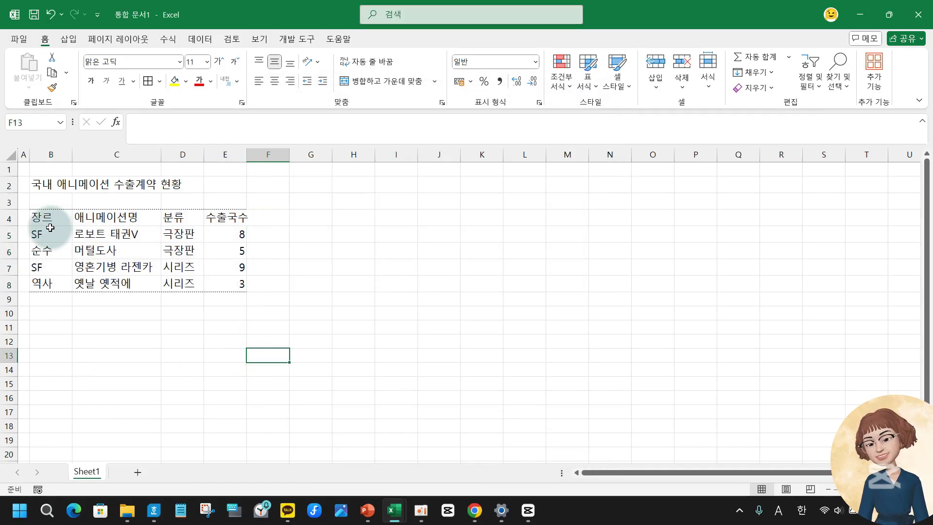
Add dotted horizontal borders between the rows of B4:E8, leaving the vertical borders off.
{"action": "left_click_drag", "start_coordinate": [40, 217], "coordinate": [229, 280]}
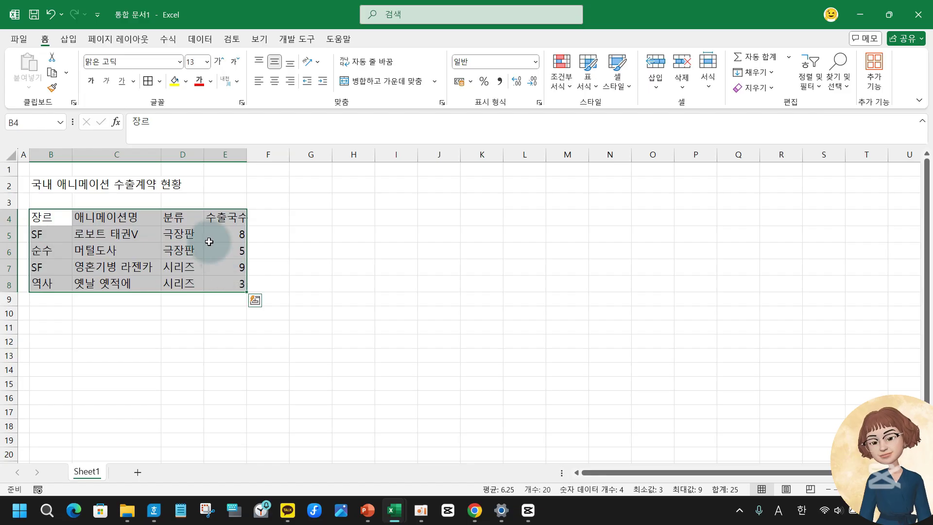
{"action": "left_click", "coordinate": [161, 82]}
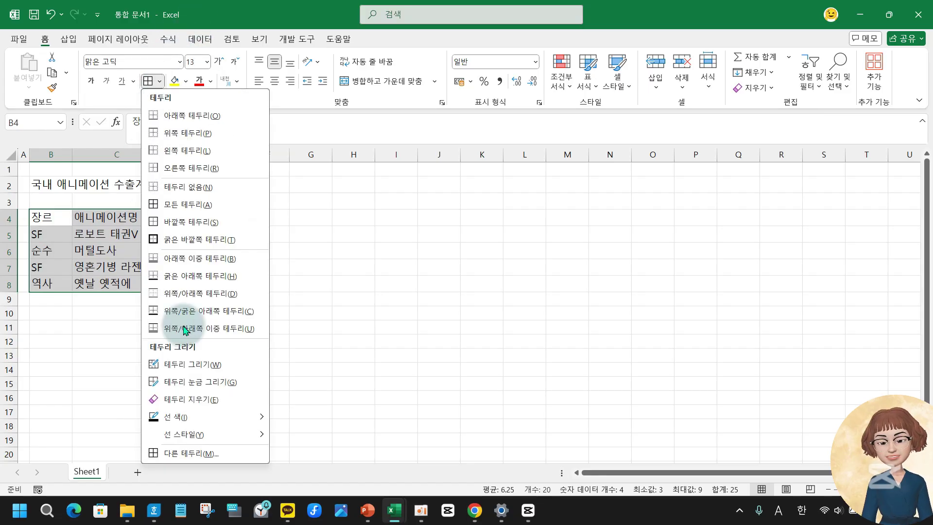
{"action": "left_click", "coordinate": [210, 453]}
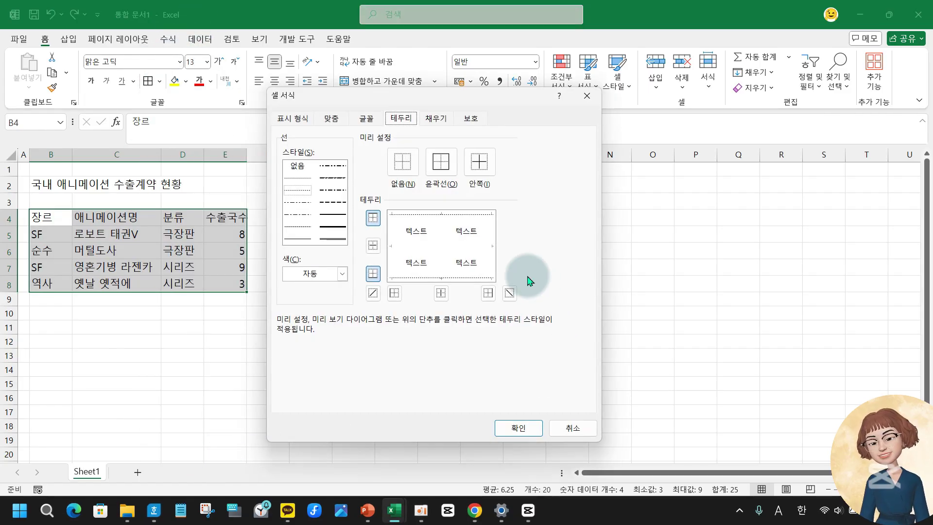
{"action": "left_click", "coordinate": [372, 246]}
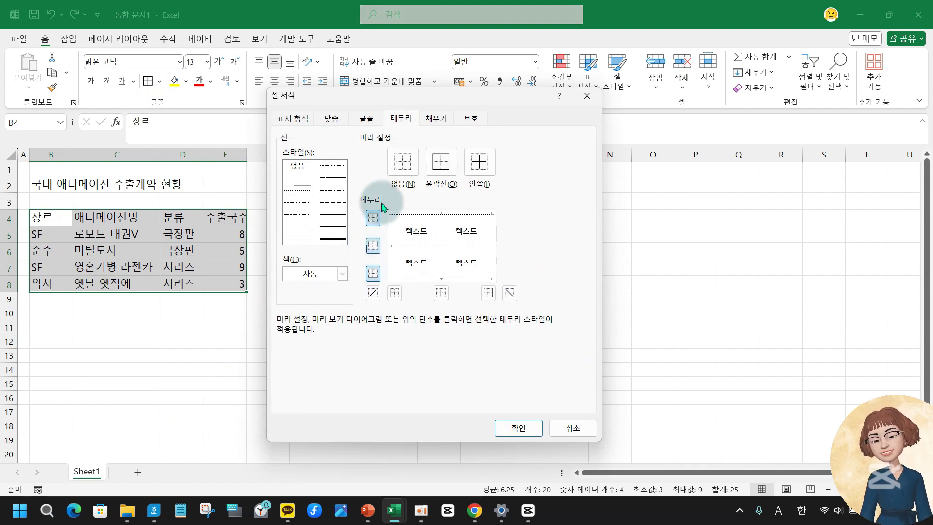
{"action": "left_click", "coordinate": [495, 255]}
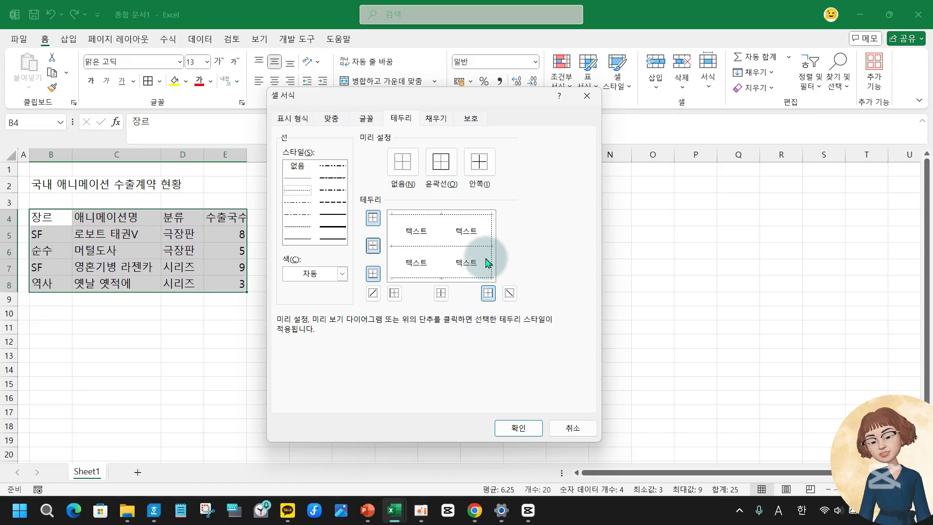
{"action": "left_click", "coordinate": [490, 295]}
{"action": "left_click", "coordinate": [397, 294]}
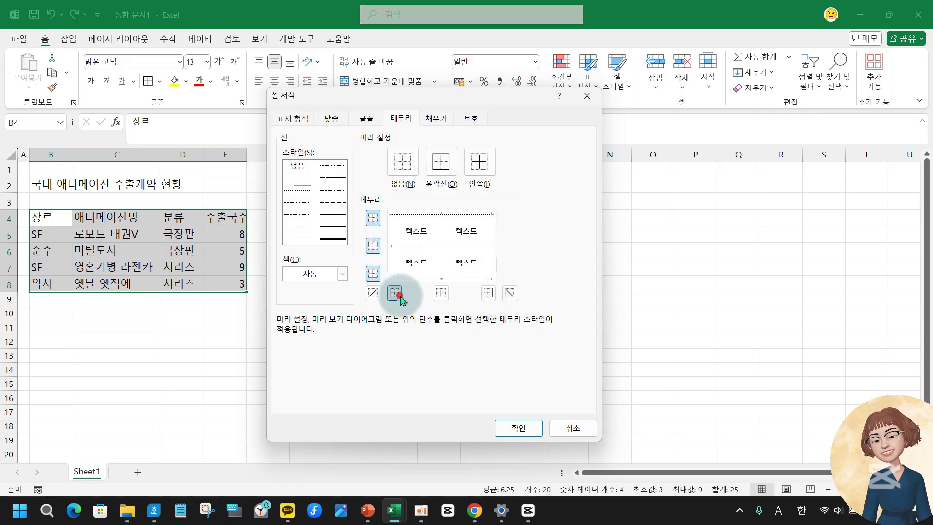
{"action": "left_click", "coordinate": [395, 295]}
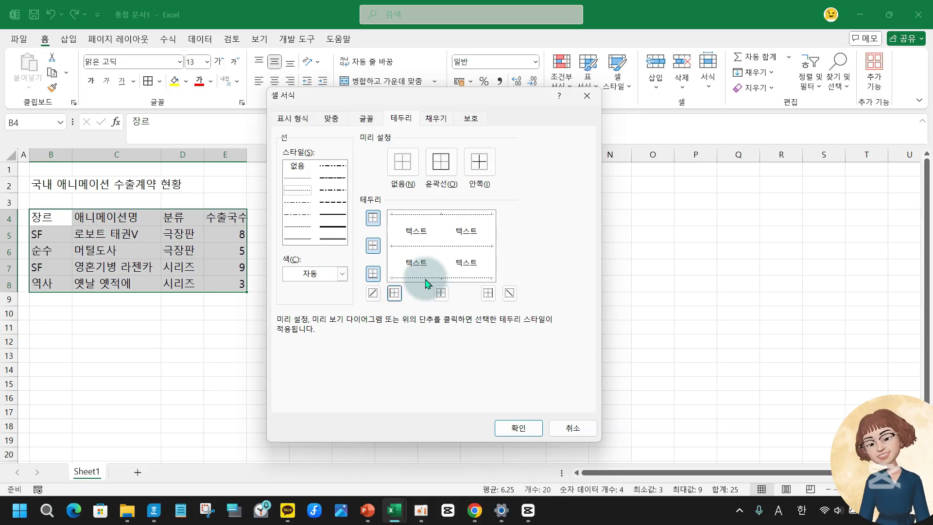
{"action": "left_click", "coordinate": [515, 429]}
{"action": "left_click", "coordinate": [232, 370]}
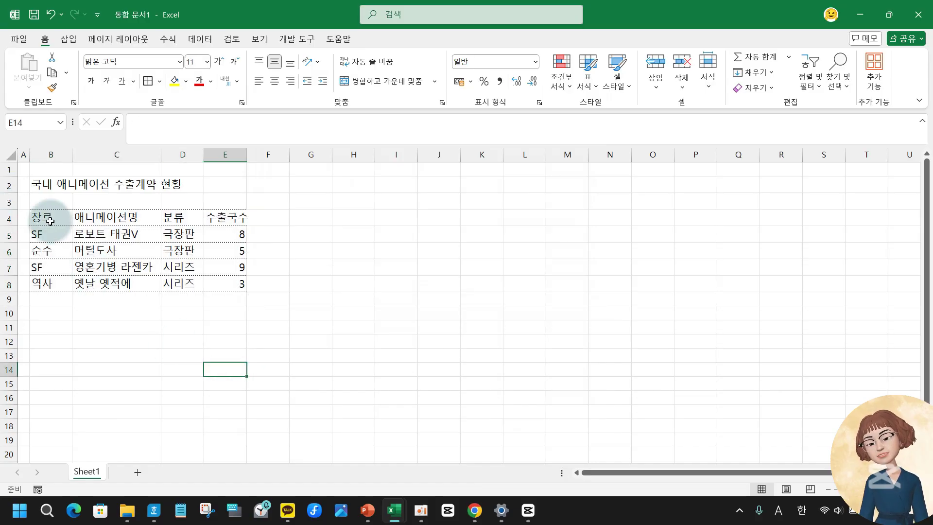
Fill the header cells B4:E4 with the second-lightest tint of the green theme colour.
{"action": "left_click_drag", "start_coordinate": [47, 217], "coordinate": [238, 217]}
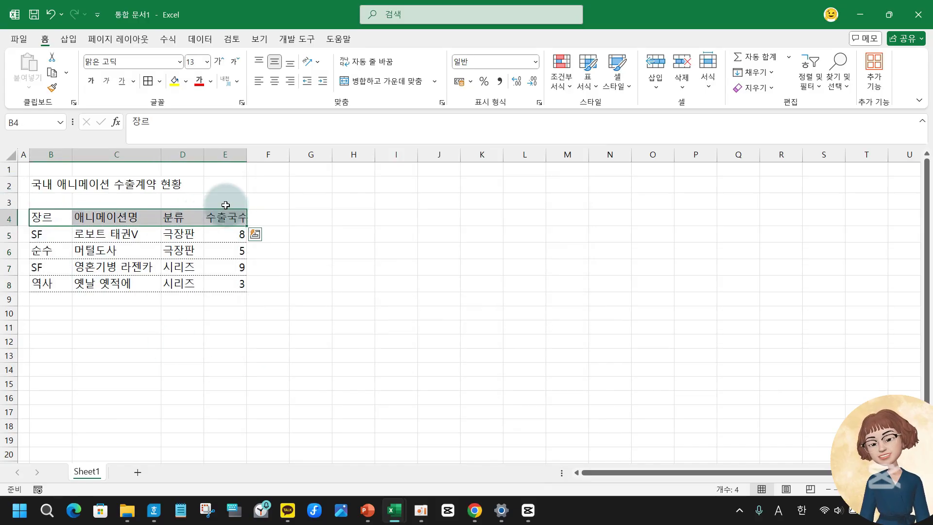
{"action": "left_click", "coordinate": [186, 82]}
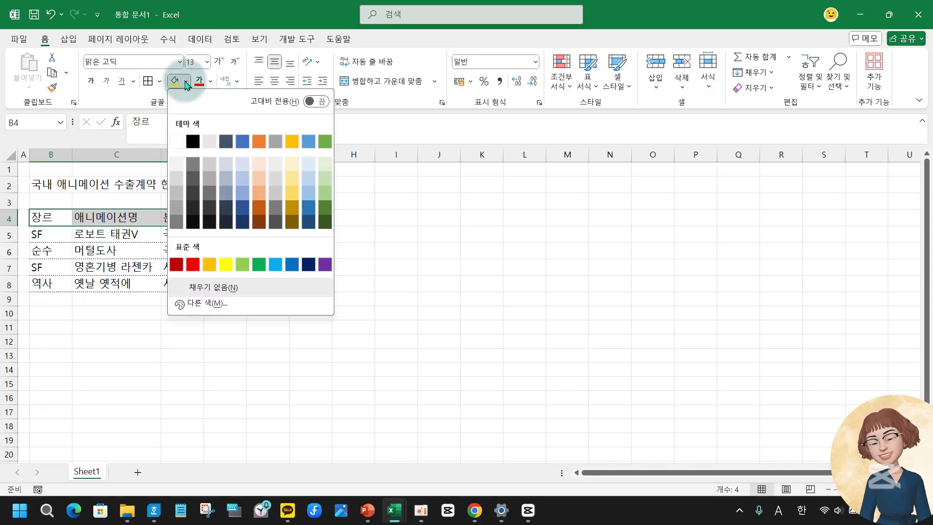
{"action": "left_click", "coordinate": [324, 180]}
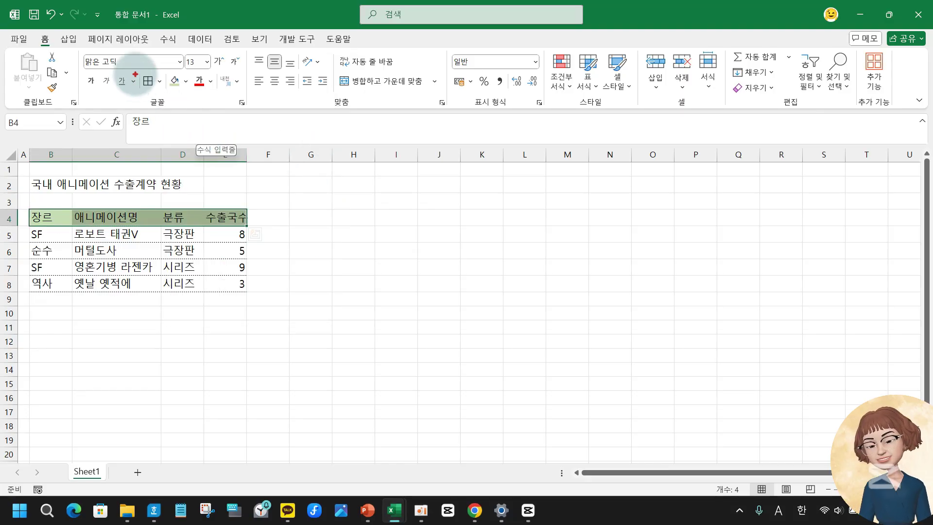
{"action": "left_click_drag", "start_coordinate": [137, 69], "coordinate": [168, 106]}
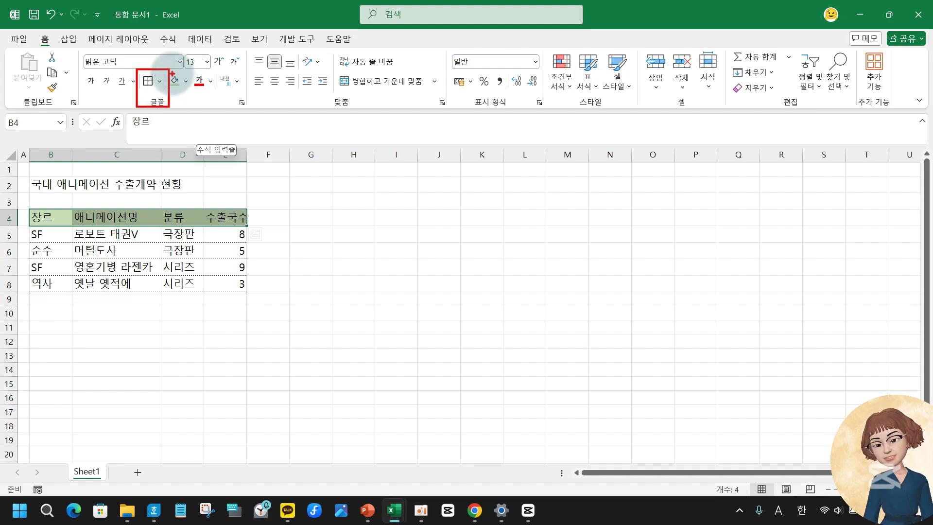
{"action": "mouse_move", "coordinate": [166, 71]}
{"action": "left_mouse_down"}
{"action": "mouse_move", "coordinate": [189, 104]}
{"action": "mouse_move", "coordinate": [196, 99]}
{"action": "left_mouse_up"}
{"action": "left_click", "coordinate": [186, 81]}
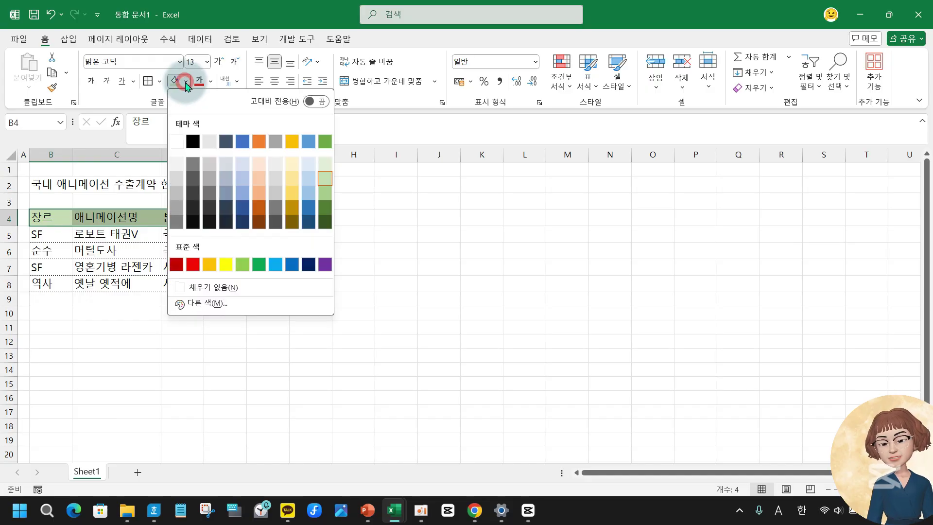
{"action": "left_click", "coordinate": [325, 179]}
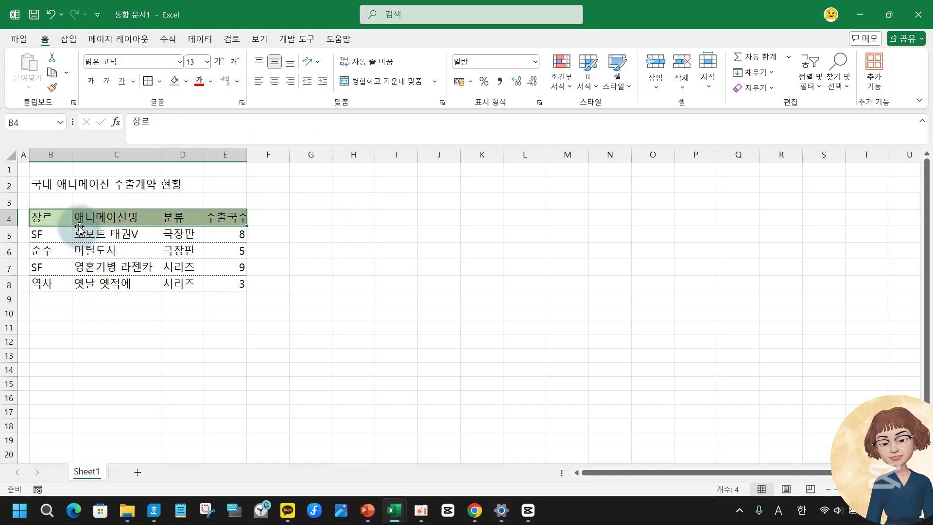
{"action": "left_click", "coordinate": [38, 183]}
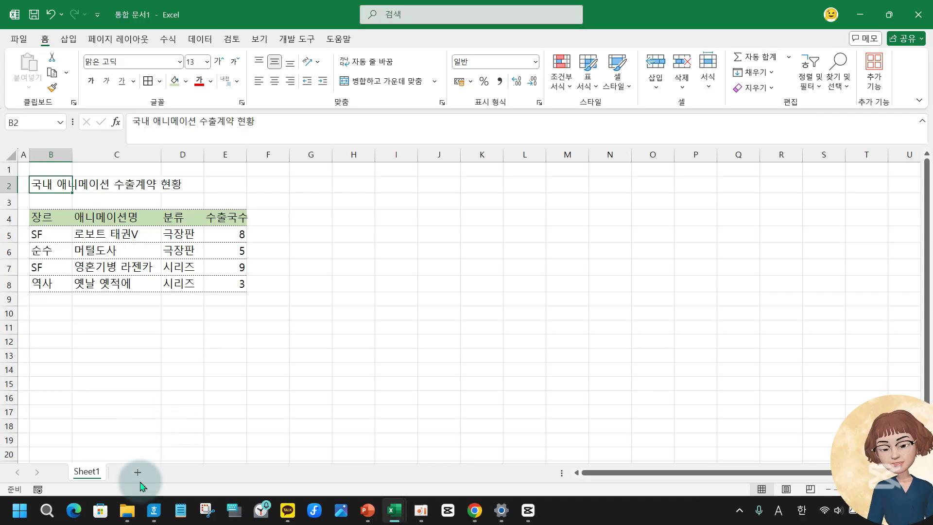
Add a new blank worksheet and move Sheet1 behind it in the sheet order.
{"action": "mouse_move", "coordinate": [139, 518]}
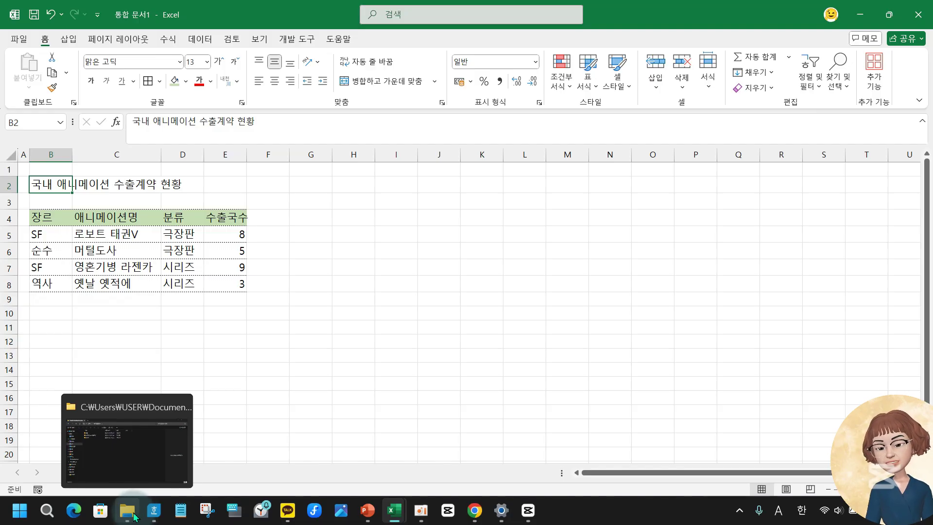
{"action": "left_click", "coordinate": [38, 328]}
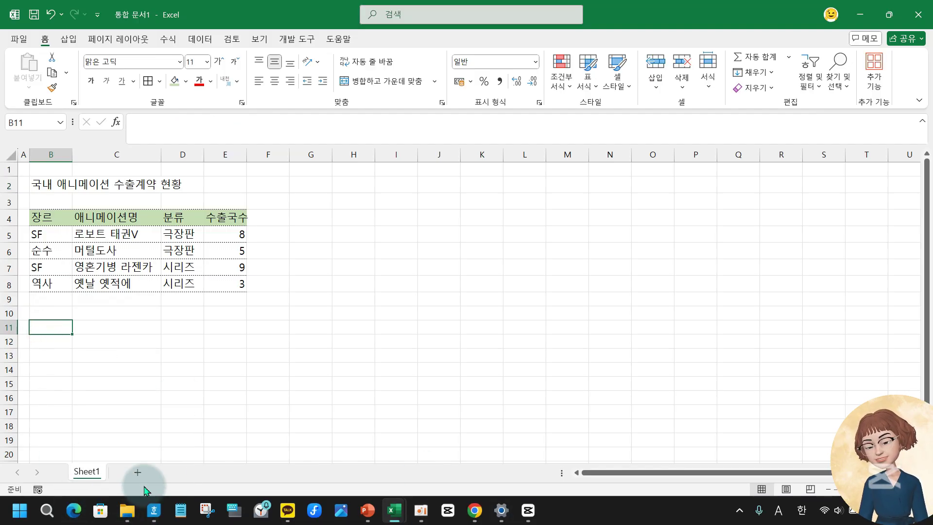
{"action": "left_click", "coordinate": [139, 475]}
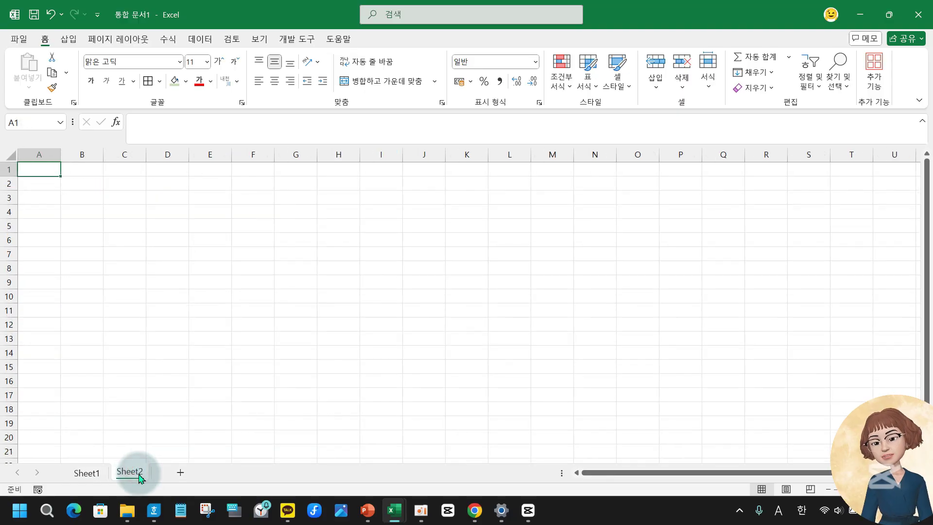
{"action": "mouse_move", "coordinate": [86, 476]}
{"action": "left_mouse_down"}
{"action": "mouse_move", "coordinate": [171, 476]}
{"action": "mouse_move", "coordinate": [157, 477]}
{"action": "left_mouse_up"}
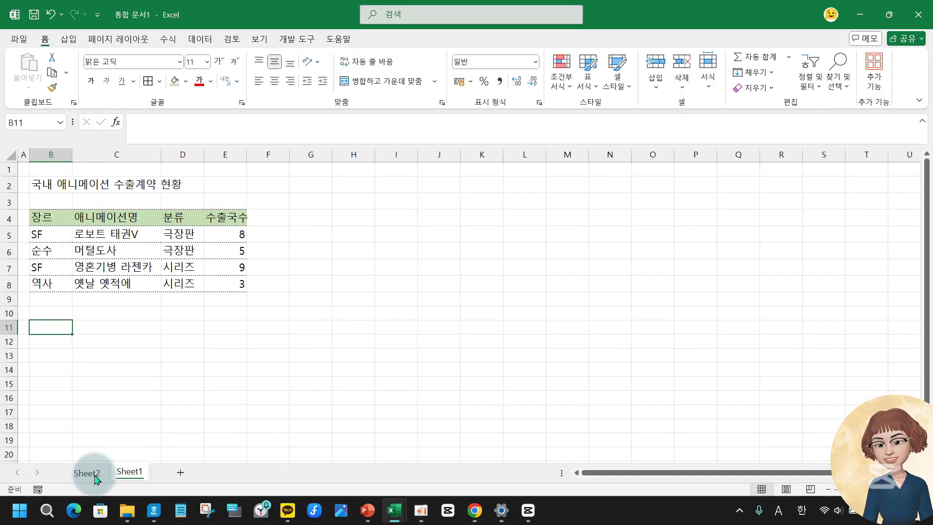
Rename the blank sheet as 1 and the sheet holding the animation table as 2.
{"action": "double_click", "coordinate": [85, 474]}
{"action": "type", "text": "1"}
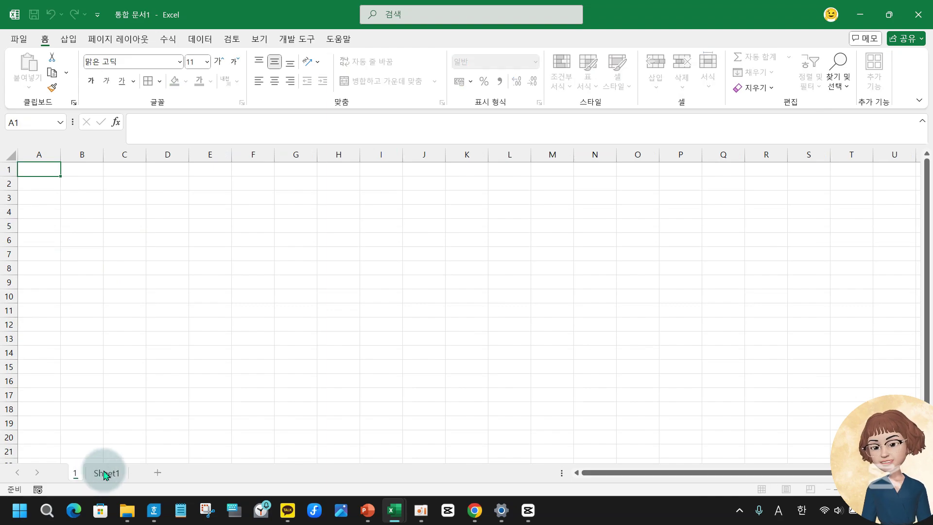
{"action": "left_click", "coordinate": [106, 475]}
{"action": "double_click", "coordinate": [106, 473]}
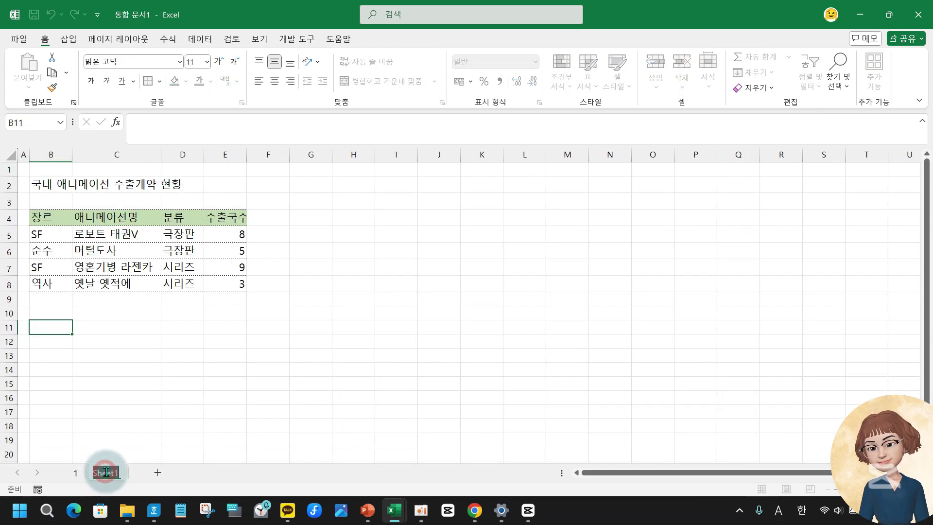
{"action": "type", "text": "2"}
{"action": "left_click", "coordinate": [142, 411]}
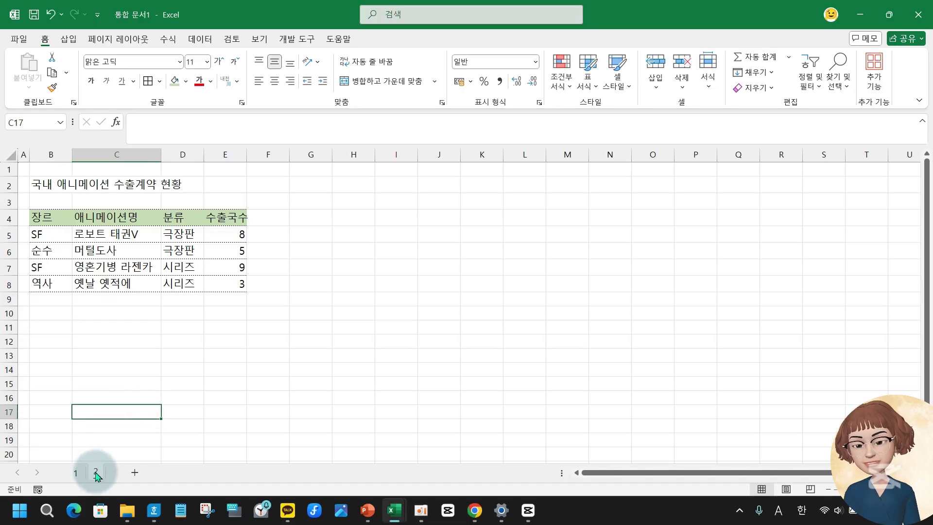
Re-enter 2 as the name of the sheet holding the animation table.
{"action": "left_click_drag", "start_coordinate": [88, 463], "coordinate": [116, 488]}
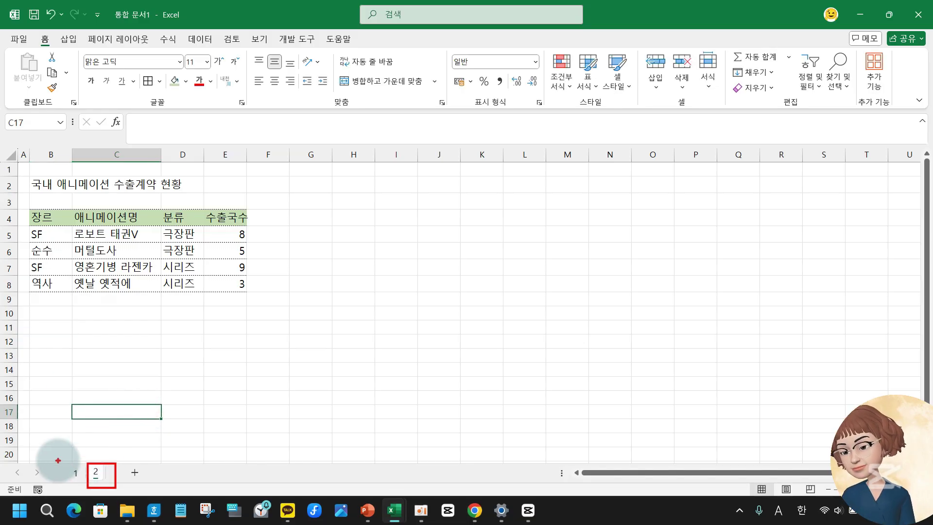
{"action": "key", "text": "Escape"}
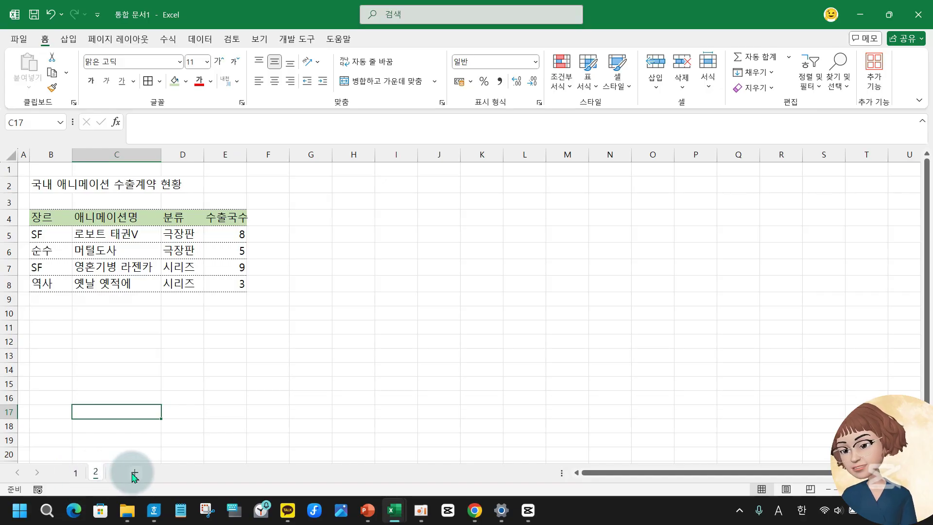
{"action": "right_click", "coordinate": [96, 474]}
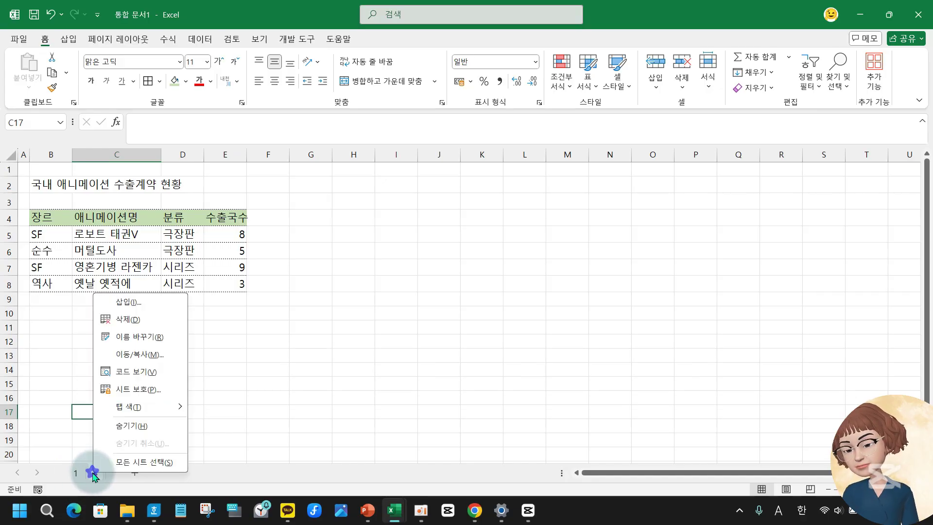
{"action": "left_click", "coordinate": [129, 340]}
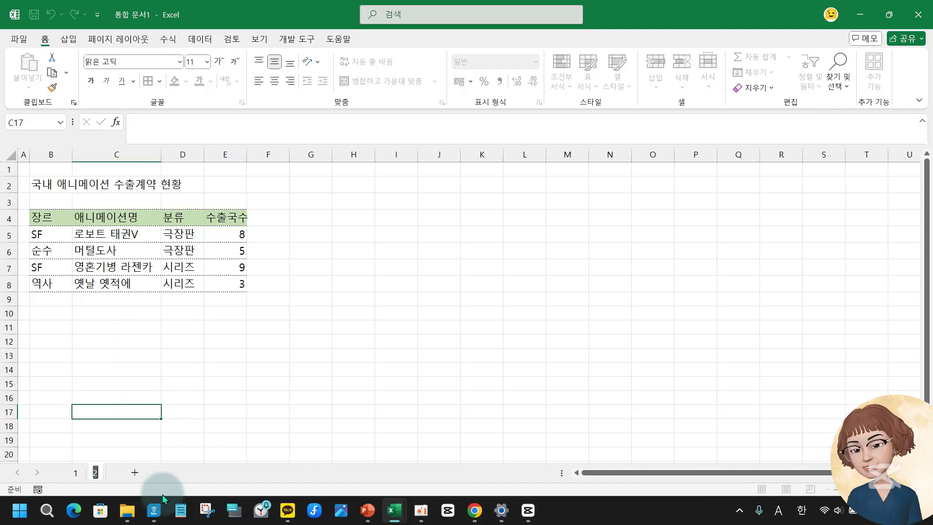
{"action": "type", "text": "2"}
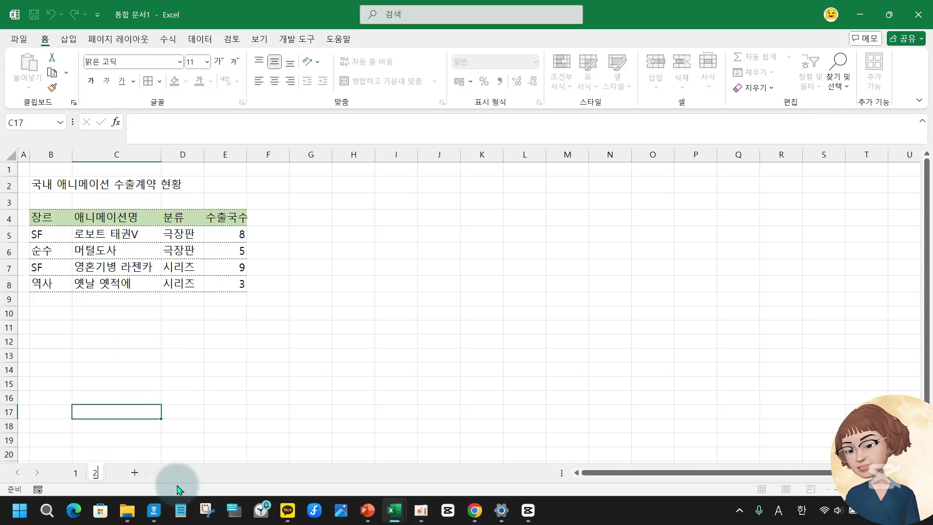
{"action": "key", "text": "Return"}
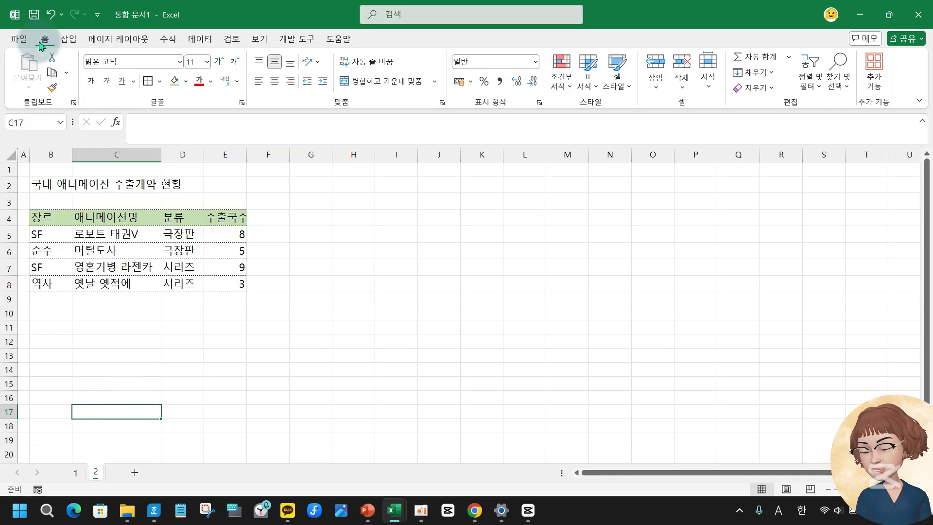
Start saving the workbook and choose the 새 볼륨 (D:) drive under 내 PC as the location.
{"action": "left_click", "coordinate": [34, 16]}
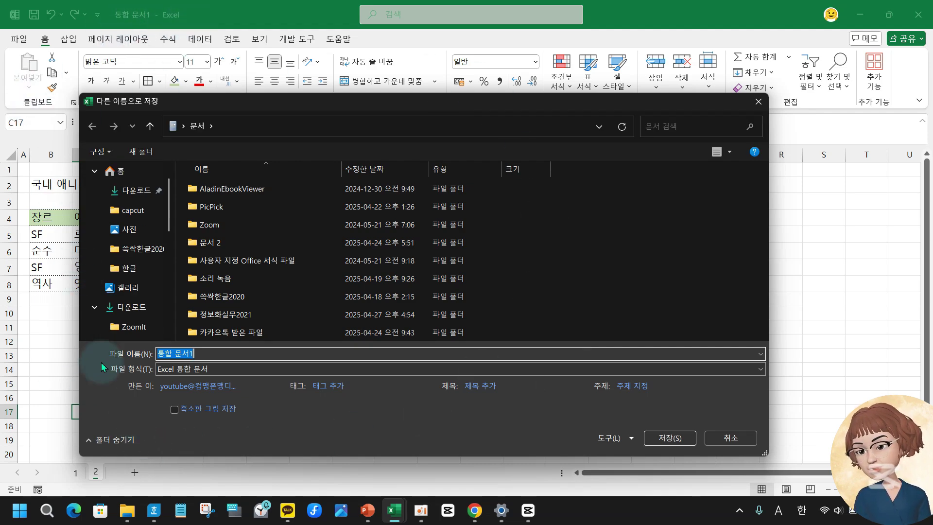
{"action": "scroll", "coordinate": [105, 320], "scroll_direction": "down", "scroll_amount": 2}
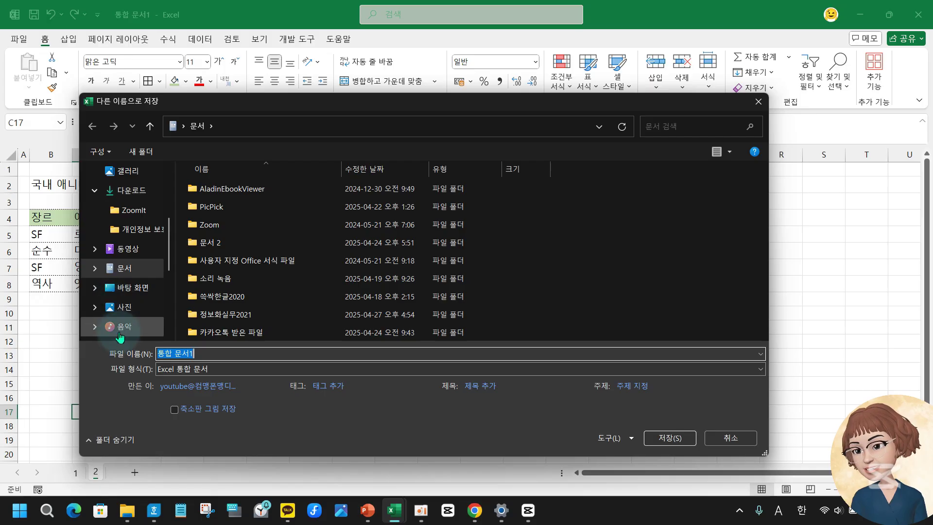
{"action": "left_click", "coordinate": [130, 275]}
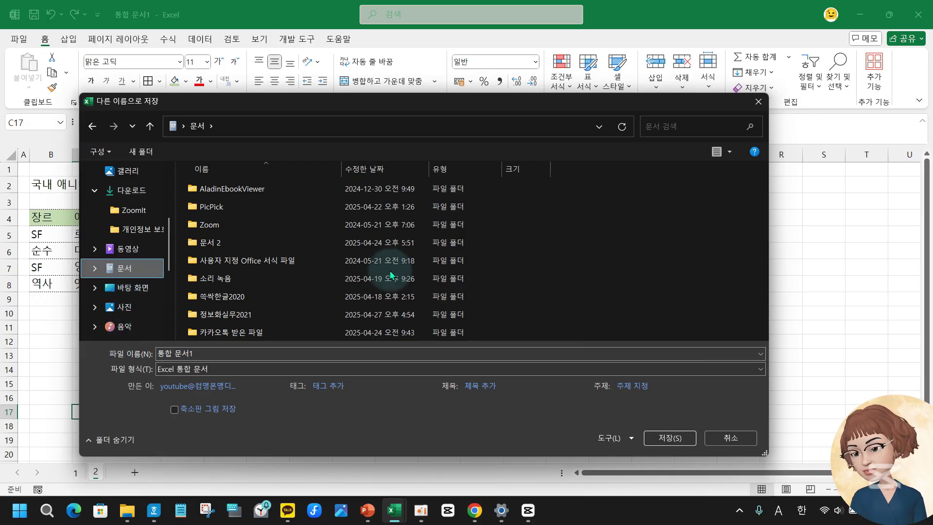
{"action": "scroll", "coordinate": [136, 303], "scroll_direction": "down", "scroll_amount": 3}
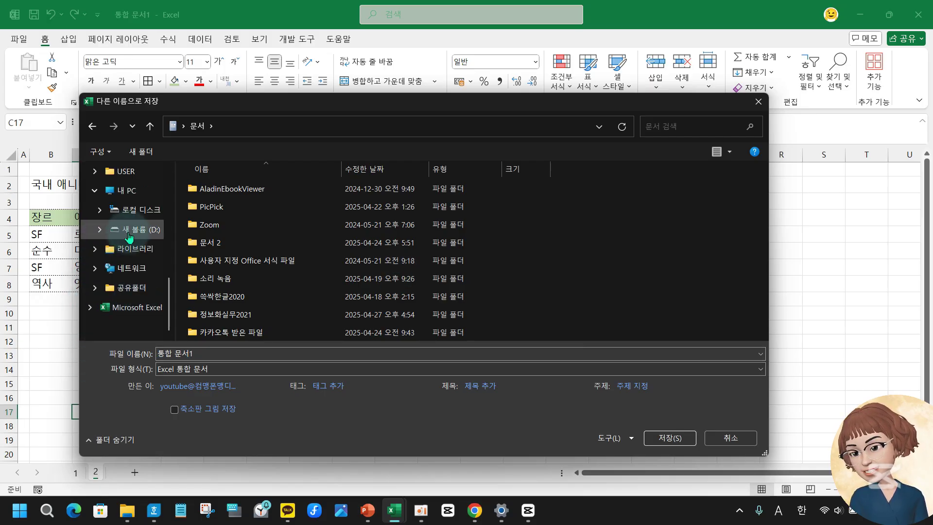
{"action": "left_click", "coordinate": [115, 194]}
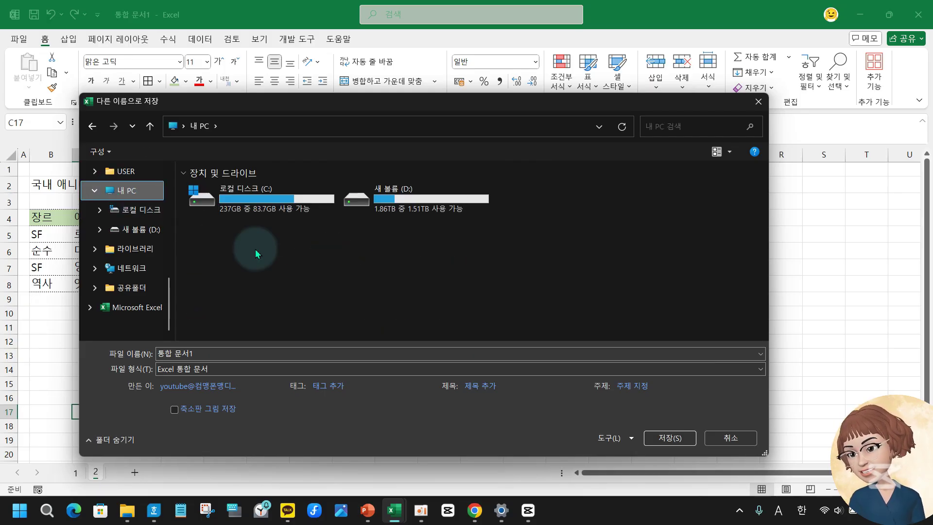
{"action": "mouse_move", "coordinate": [195, 227]}
{"action": "left_mouse_down"}
{"action": "mouse_move", "coordinate": [322, 266]}
{"action": "mouse_move", "coordinate": [333, 279]}
{"action": "left_mouse_up"}
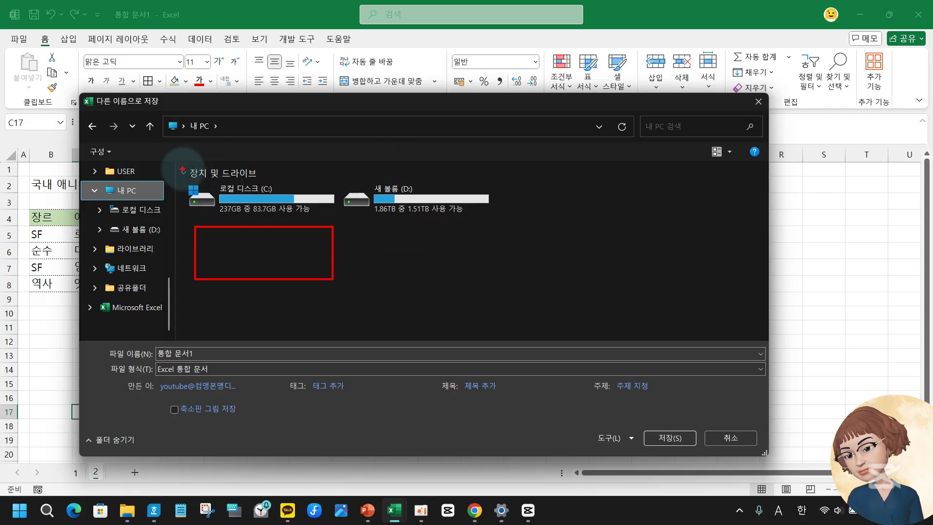
{"action": "mouse_move", "coordinate": [176, 160]}
{"action": "left_mouse_down"}
{"action": "mouse_move", "coordinate": [322, 208]}
{"action": "mouse_move", "coordinate": [507, 222]}
{"action": "left_mouse_up"}
{"action": "mouse_move", "coordinate": [398, 142]}
{"action": "left_mouse_down"}
{"action": "mouse_move", "coordinate": [401, 179]}
{"action": "mouse_move", "coordinate": [498, 133]}
{"action": "left_mouse_up"}
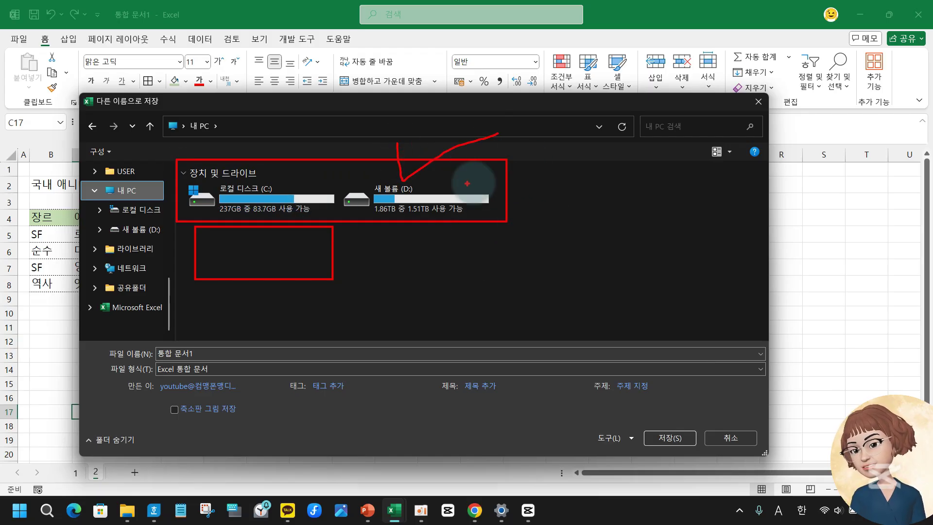
{"action": "left_click_drag", "start_coordinate": [360, 195], "coordinate": [521, 258]}
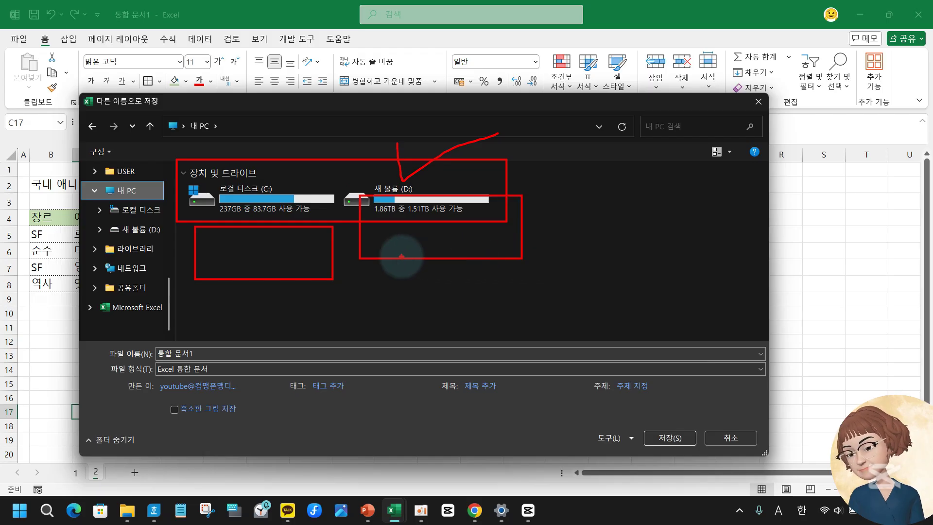
{"action": "key", "text": "Escape"}
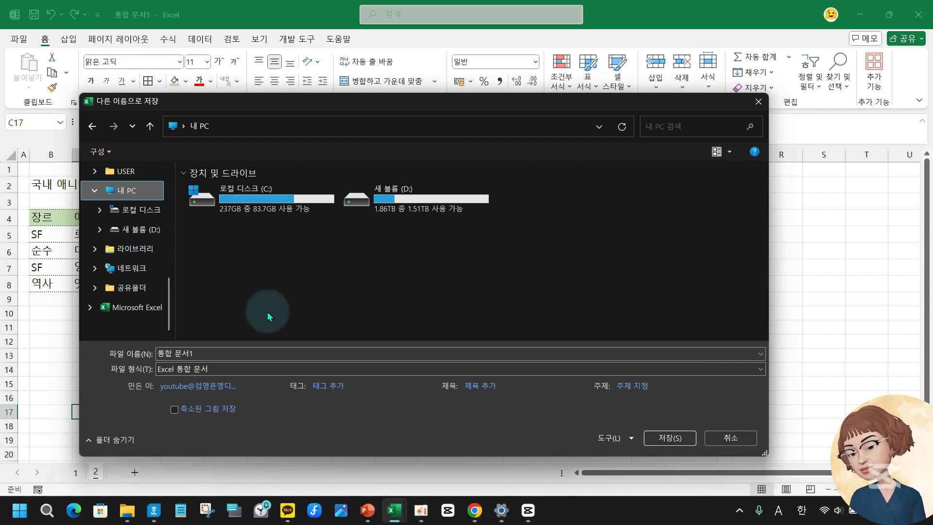
{"action": "left_click", "coordinate": [415, 201]}
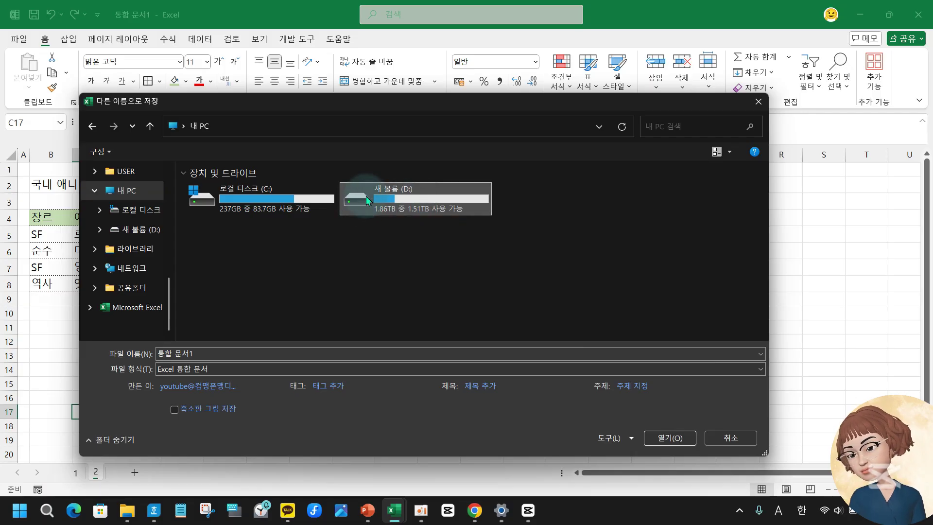
{"action": "double_click", "coordinate": [402, 199]}
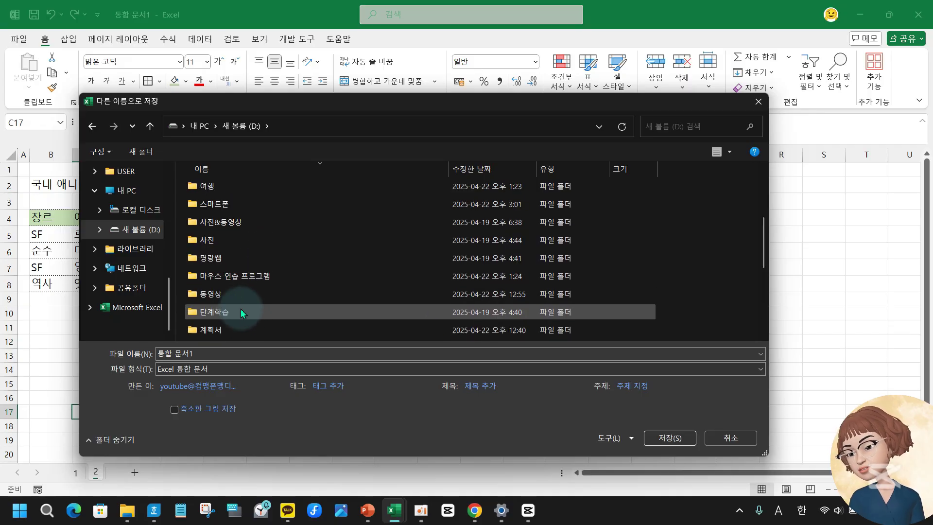
Save the workbook on the D: drive as an Excel workbook named 엑셀 정보화 실무 2021.
{"action": "scroll", "coordinate": [241, 308], "scroll_direction": "down", "scroll_amount": 2}
{"action": "left_click", "coordinate": [251, 261]}
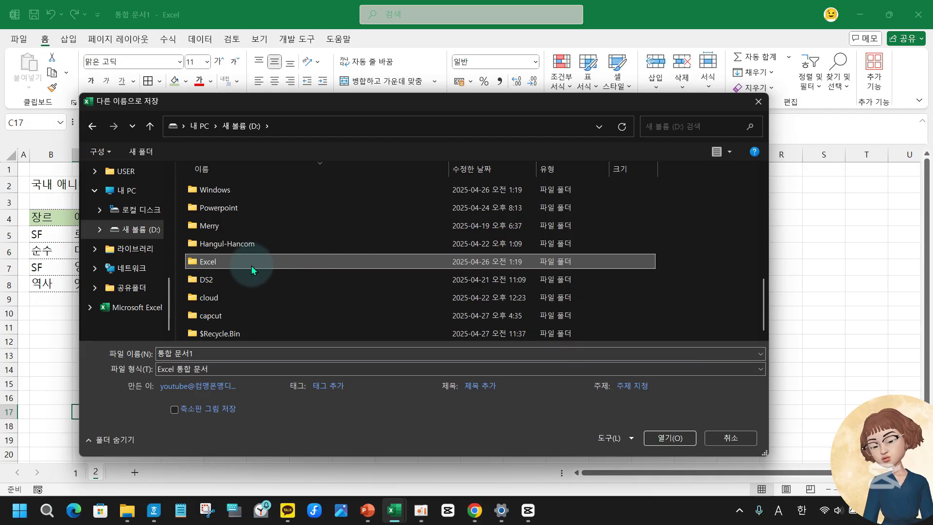
{"action": "left_click", "coordinate": [207, 351]}
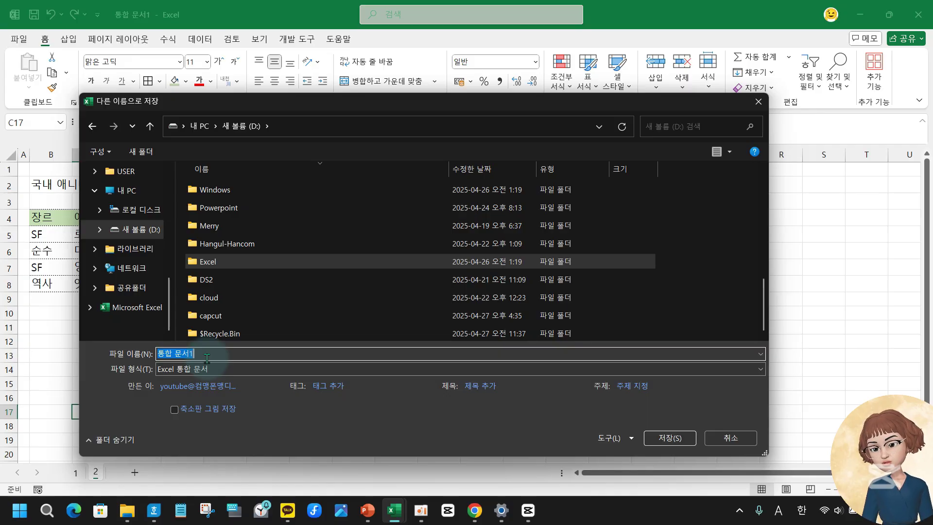
{"action": "type", "text": "D"}
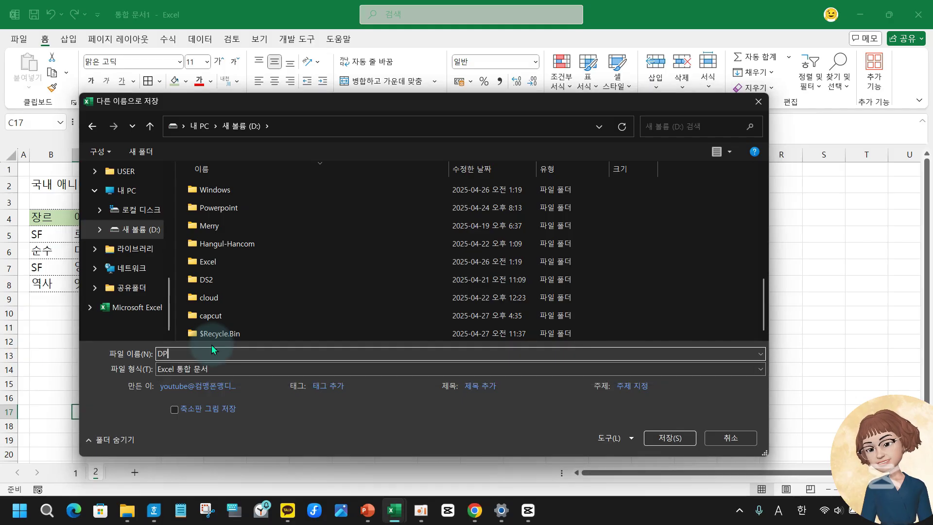
{"action": "key", "text": "BackSpace"}
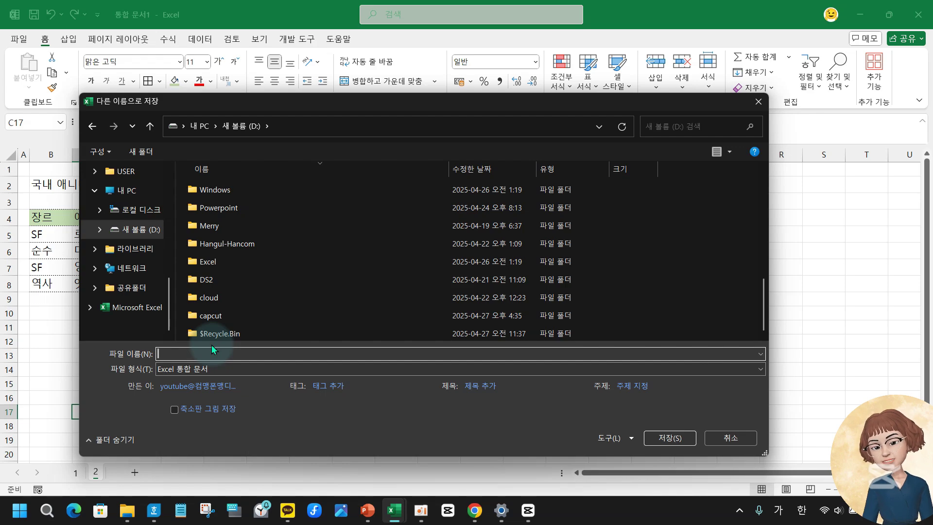
{"action": "type", "text": "엑셀 정보화 실무 2021"}
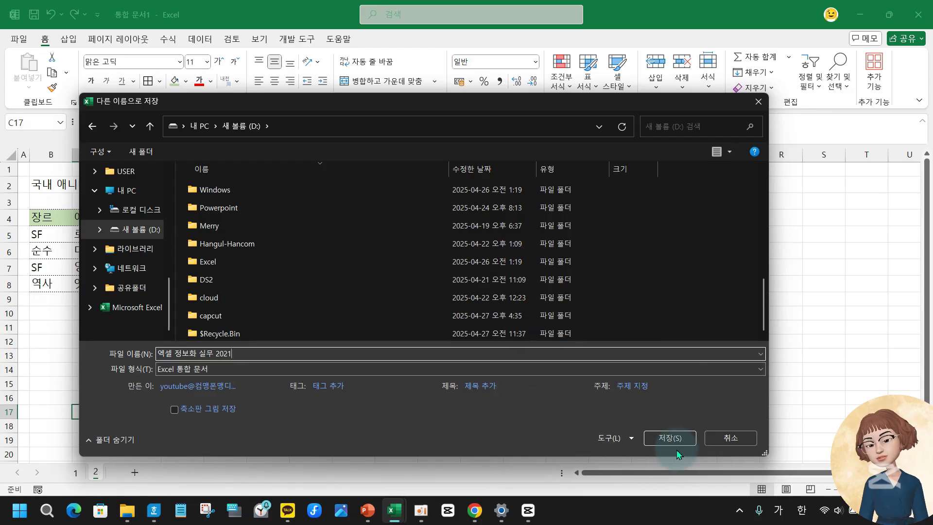
{"action": "left_click", "coordinate": [669, 437]}
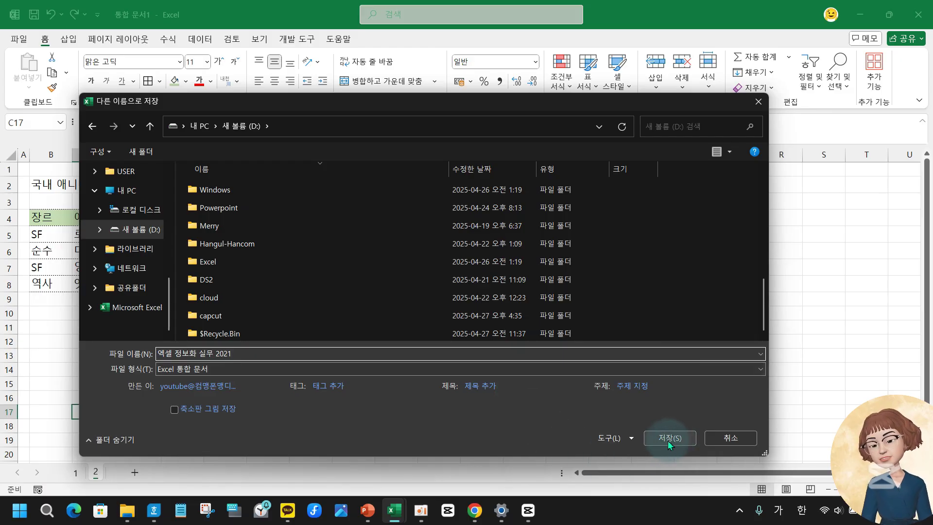
Return to sheet 2 and start editing the title in cell B2 with the insertion point before its first character.
{"action": "left_click", "coordinate": [75, 472]}
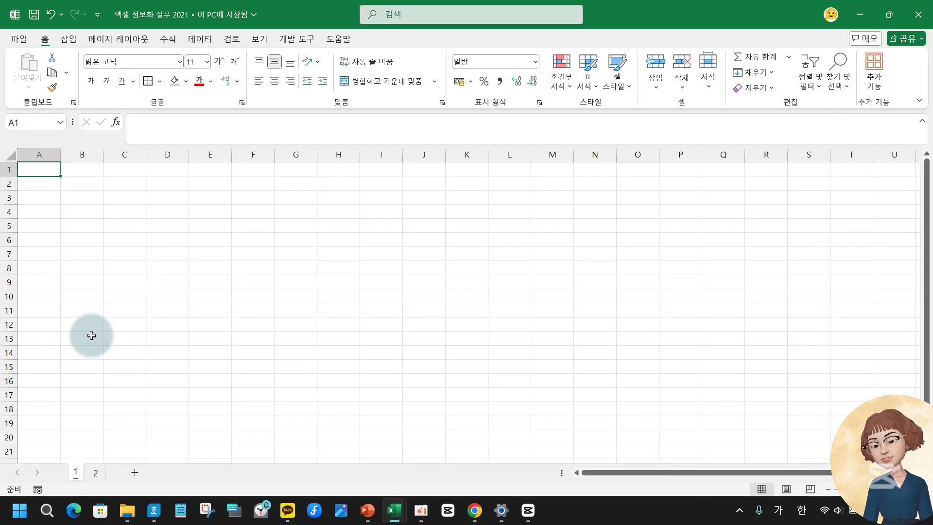
{"action": "left_click", "coordinate": [96, 471]}
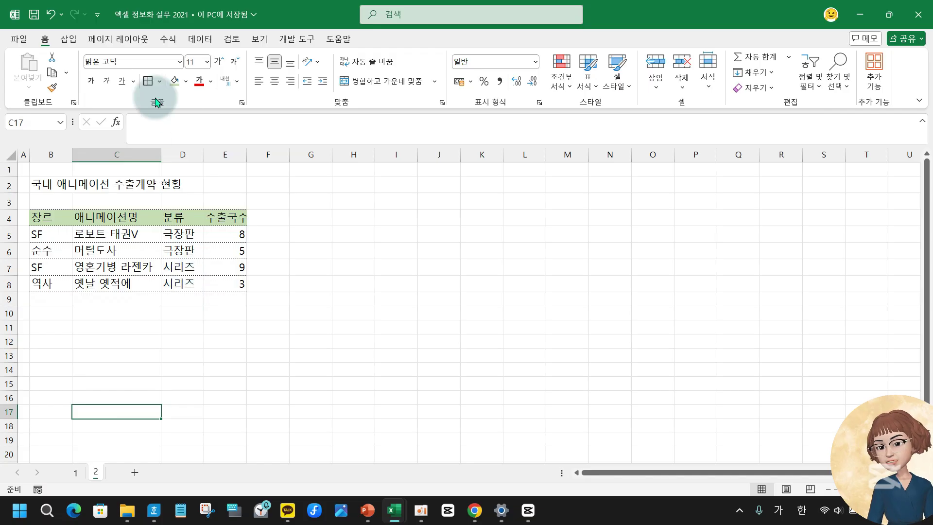
{"action": "left_click", "coordinate": [50, 187]}
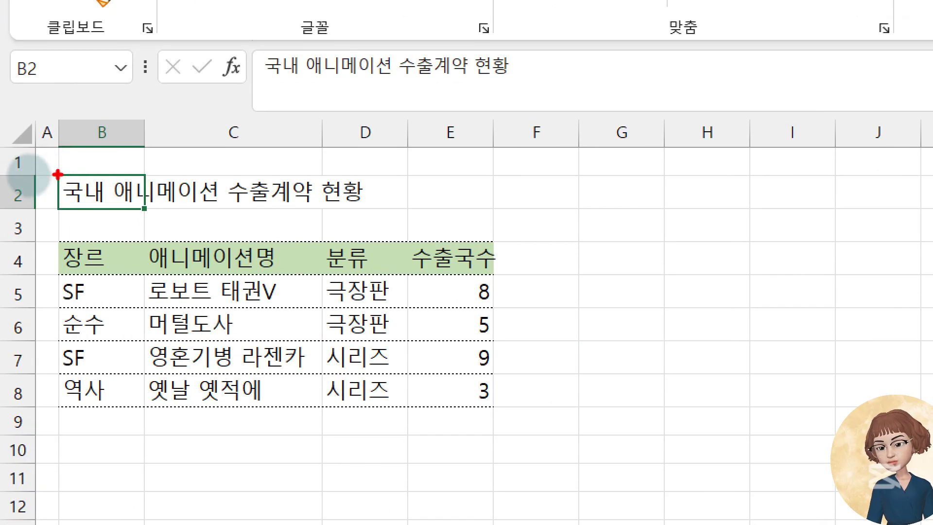
{"action": "left_click_drag", "start_coordinate": [252, 47], "coordinate": [551, 116]}
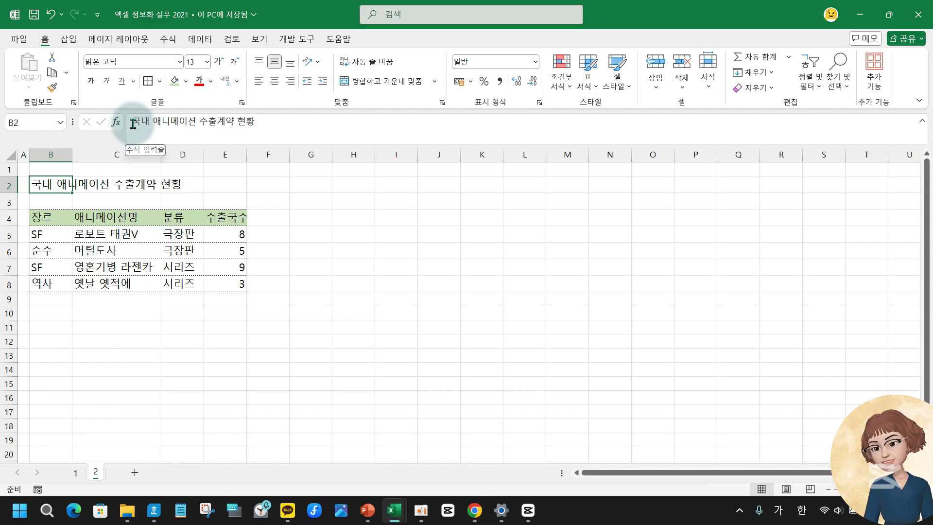
{"action": "left_click", "coordinate": [133, 124]}
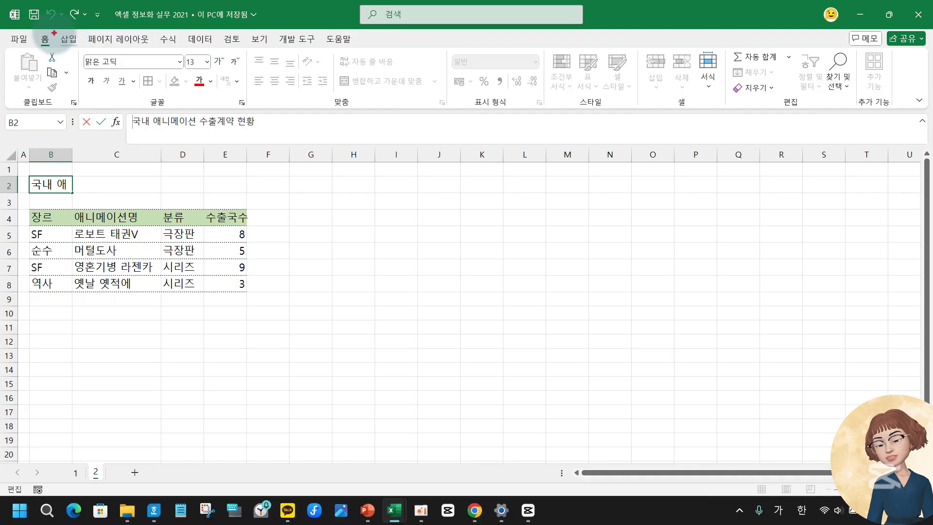
Open the Symbol dialog to insert a symbol at the start of the title text.
{"action": "left_click_drag", "start_coordinate": [62, 32], "coordinate": [90, 32]}
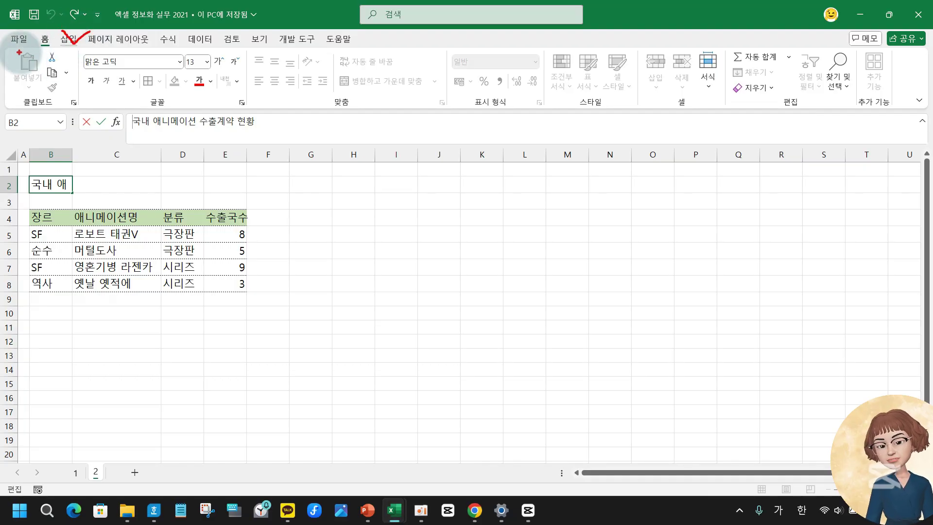
{"action": "mouse_move", "coordinate": [12, 49]}
{"action": "left_mouse_down"}
{"action": "mouse_move", "coordinate": [594, 108]}
{"action": "mouse_move", "coordinate": [708, 111]}
{"action": "left_mouse_up"}
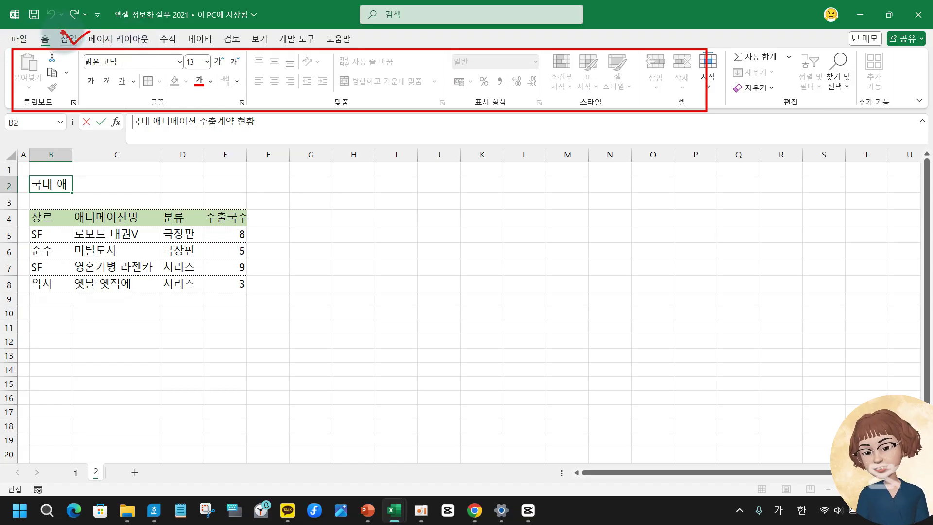
{"action": "key", "text": "Escape"}
{"action": "left_click", "coordinate": [68, 39]}
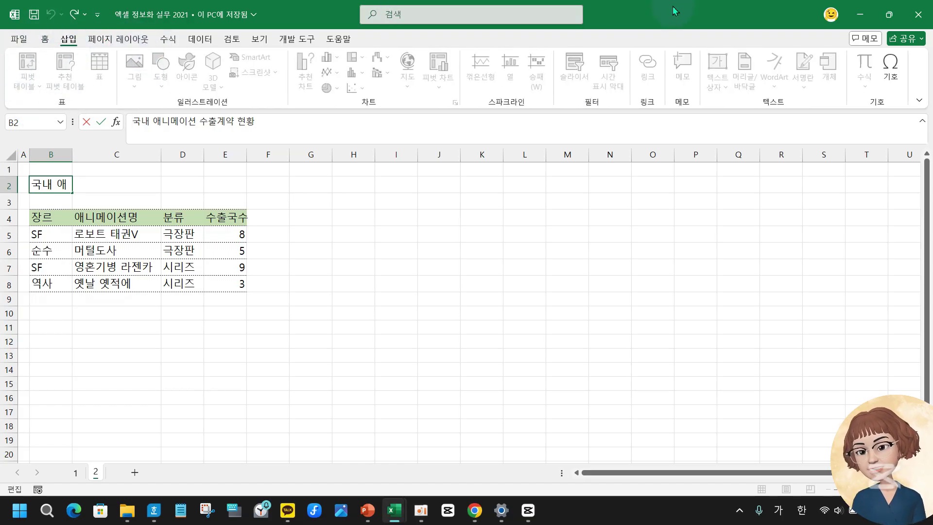
{"action": "left_click", "coordinate": [890, 68]}
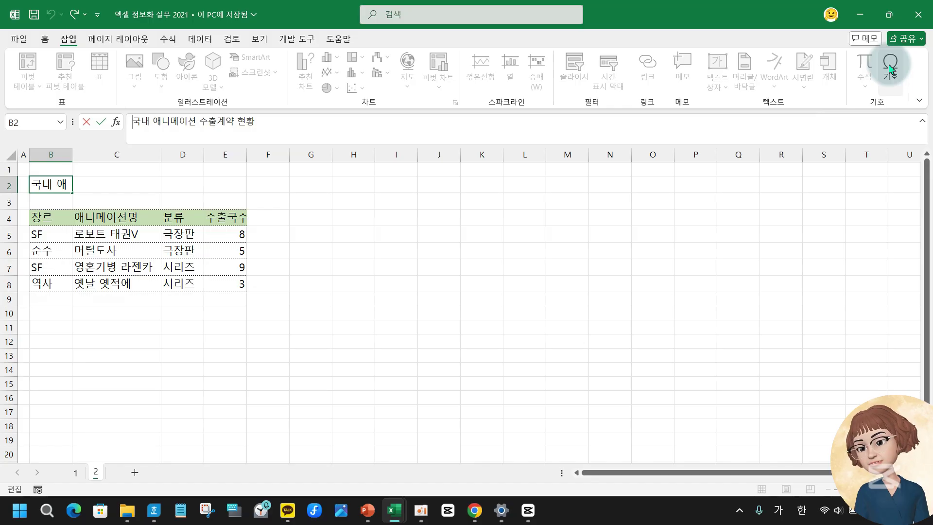
{"action": "left_click", "coordinate": [129, 119]}
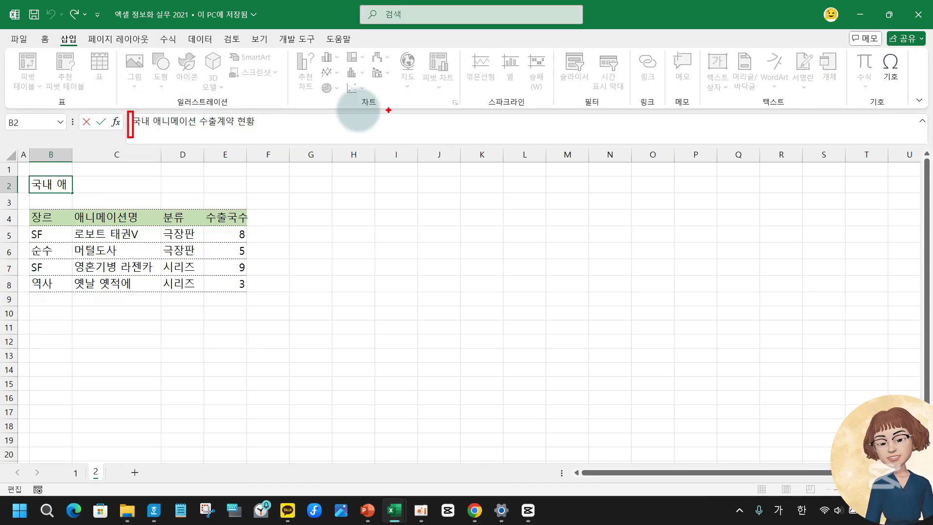
{"action": "key", "text": "Escape"}
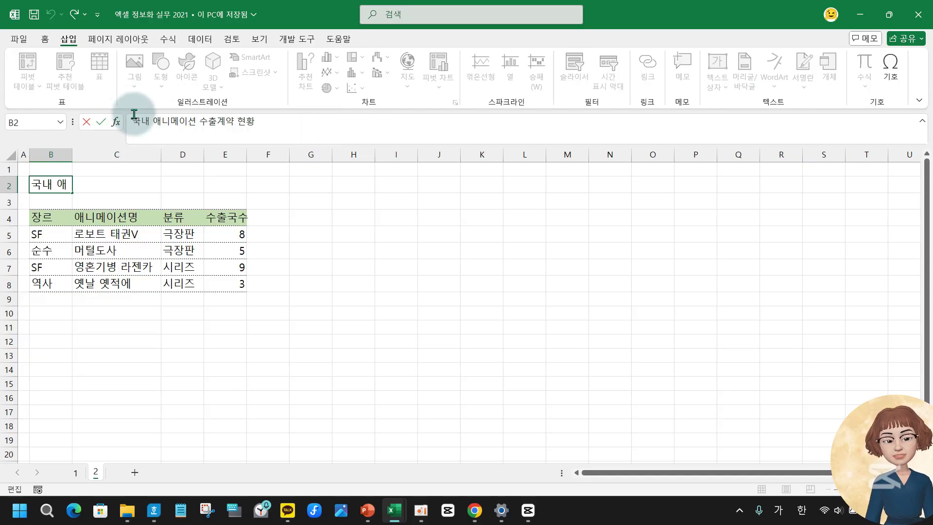
{"action": "left_click", "coordinate": [890, 65]}
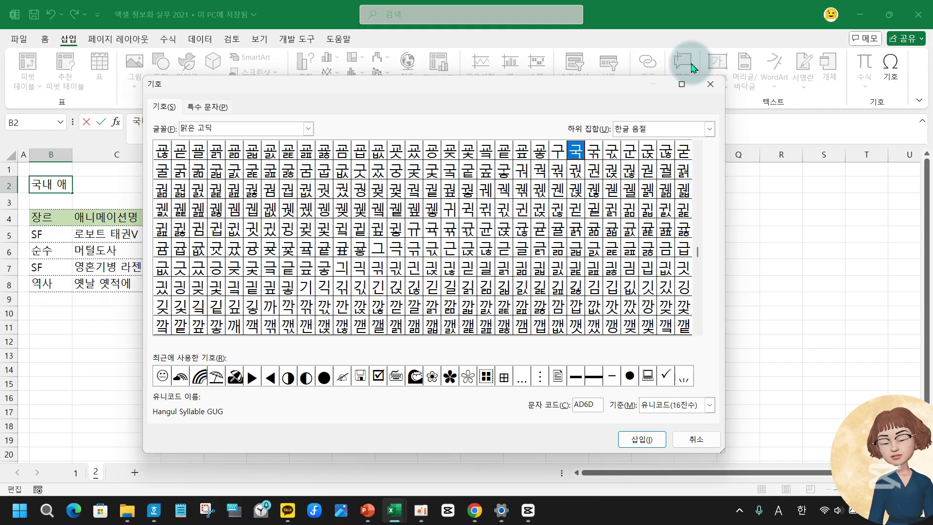
Set the symbol subset to 도형 기호, keeping the 맑은 고딕 font.
{"action": "left_click_drag", "start_coordinate": [555, 109], "coordinate": [747, 156]}
{"action": "left_click_drag", "start_coordinate": [700, 111], "coordinate": [720, 146]}
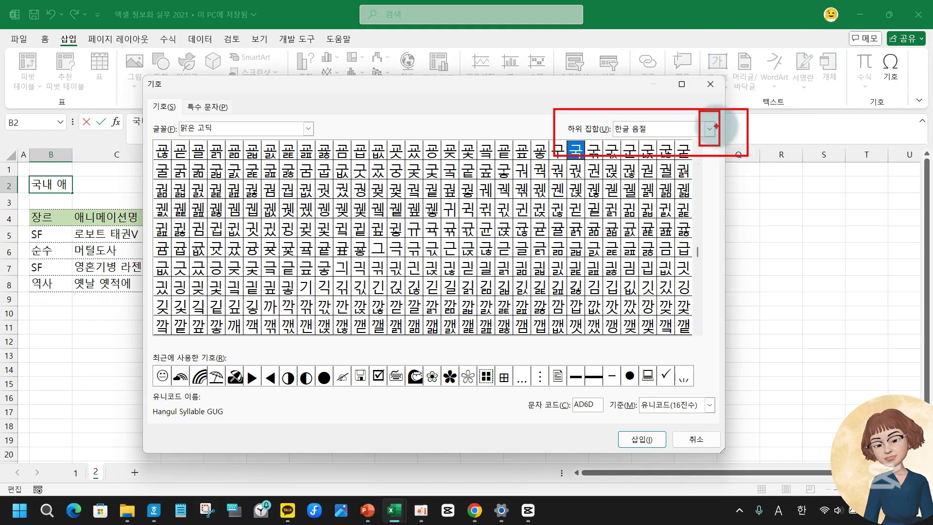
{"action": "key", "text": "Escape"}
{"action": "left_click", "coordinate": [710, 128]}
{"action": "scroll", "coordinate": [703, 187], "scroll_direction": "up", "scroll_amount": 3}
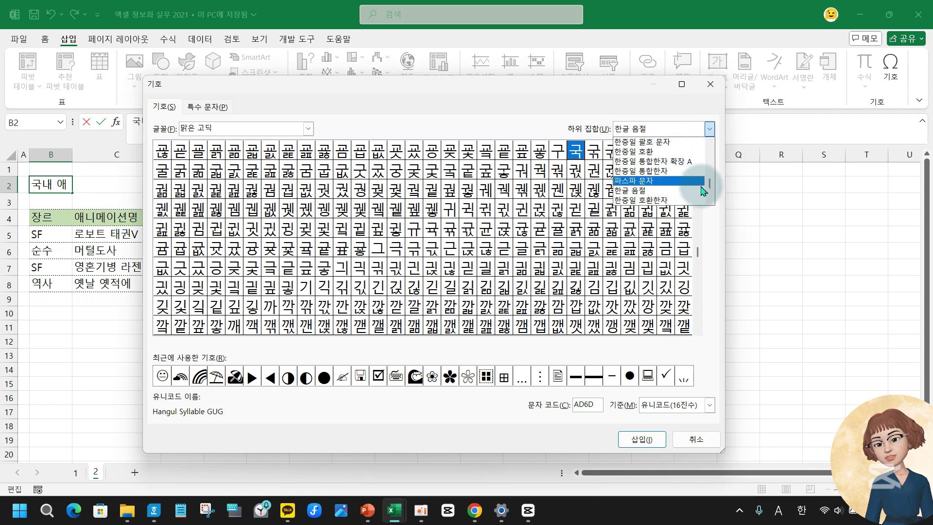
{"action": "scroll", "coordinate": [690, 190], "scroll_direction": "up", "scroll_amount": 1}
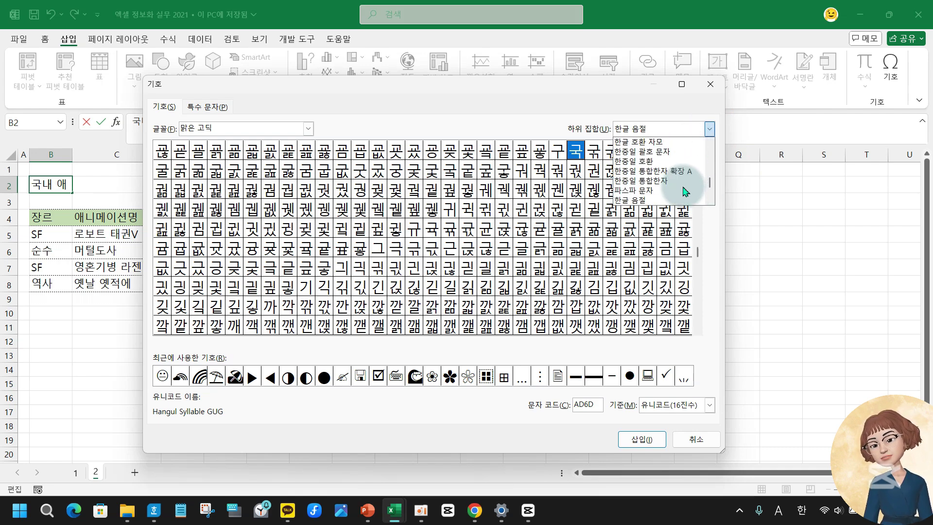
{"action": "scroll", "coordinate": [686, 191], "scroll_direction": "up", "scroll_amount": 6}
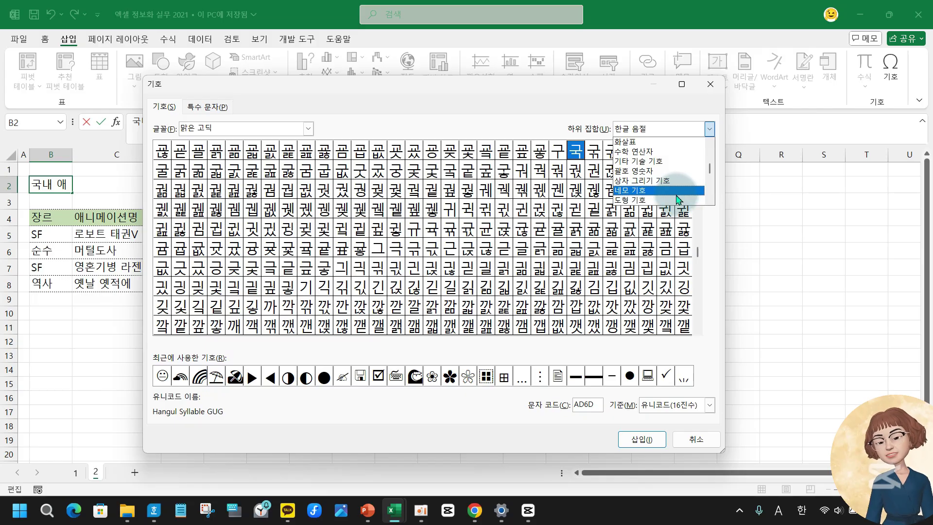
{"action": "left_click", "coordinate": [674, 200]}
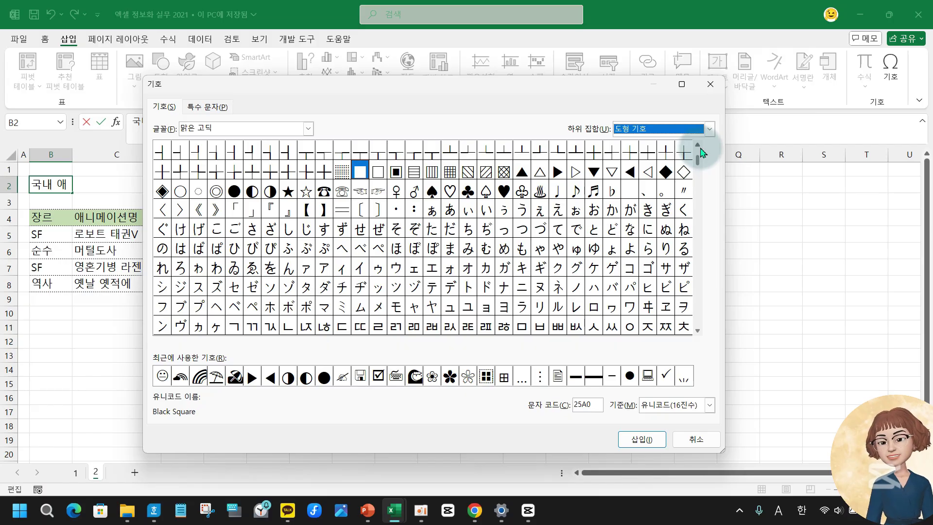
Insert the Black Circle symbol ● before the title, close the symbol dialog and commit the edit to cell B2.
{"action": "left_click", "coordinate": [234, 192]}
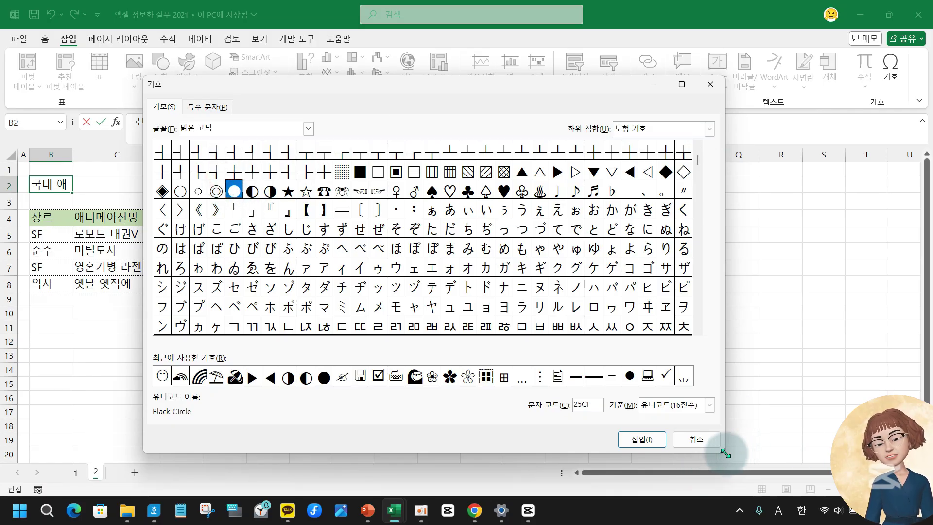
{"action": "left_click_drag", "start_coordinate": [724, 449], "coordinate": [447, 264]}
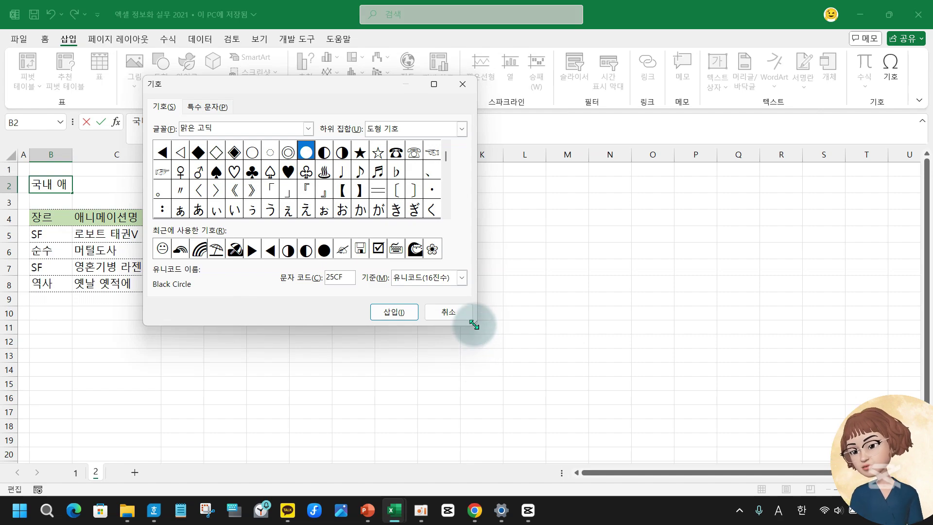
{"action": "left_click_drag", "start_coordinate": [474, 324], "coordinate": [681, 448]}
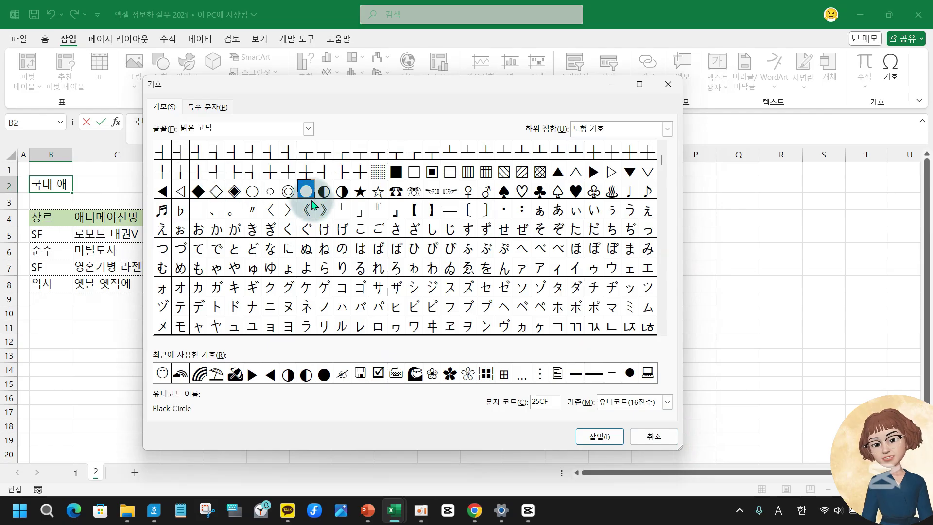
{"action": "left_click", "coordinate": [599, 436]}
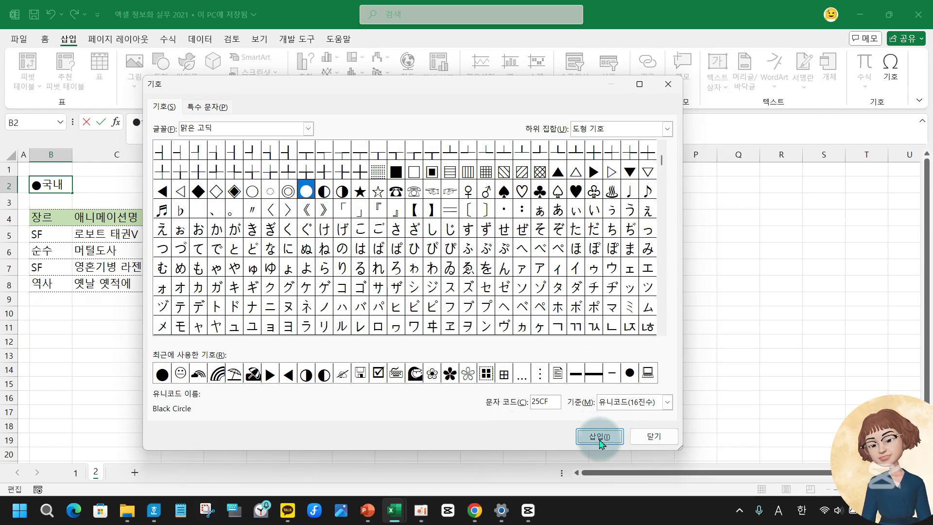
{"action": "left_click", "coordinate": [651, 440]}
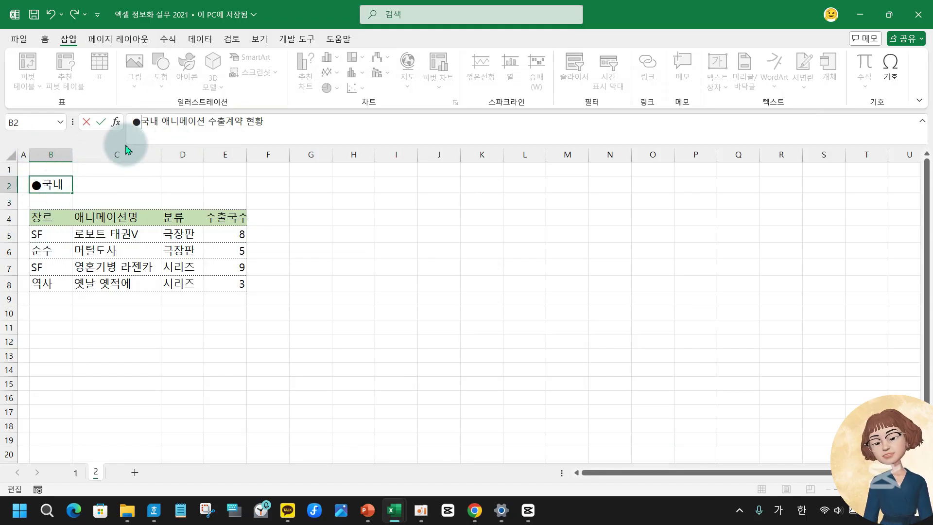
{"action": "key", "text": "Return"}
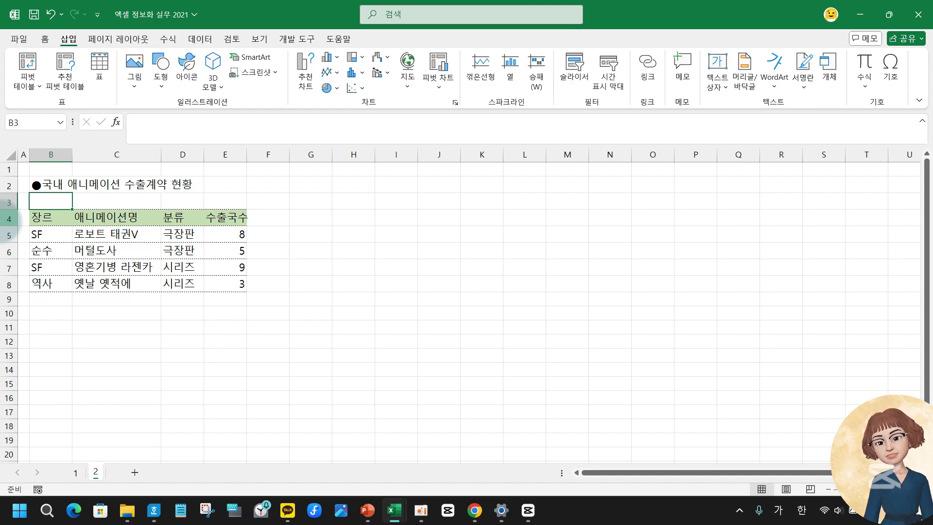
Edit the title in cell B2 and append a space and the Korean consonant ㅁ at its end.
{"action": "left_click", "coordinate": [42, 186]}
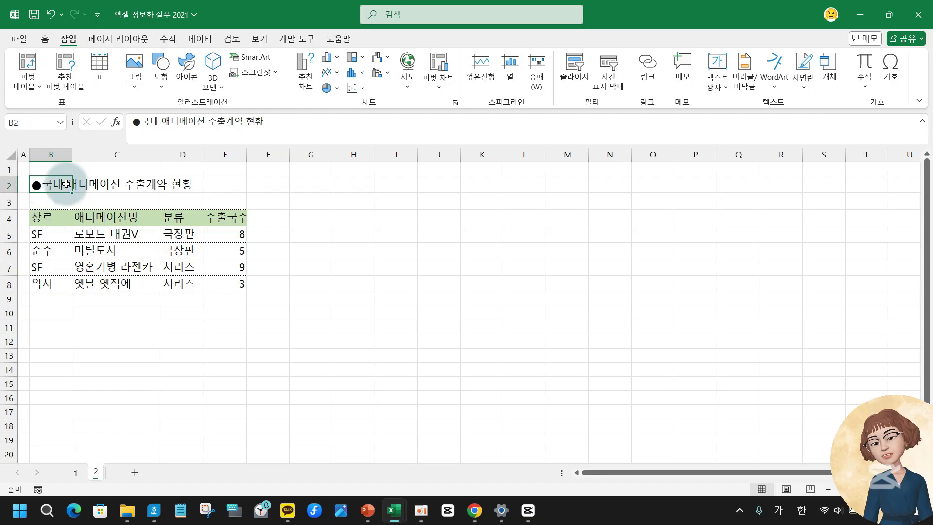
{"action": "left_click", "coordinate": [187, 185]}
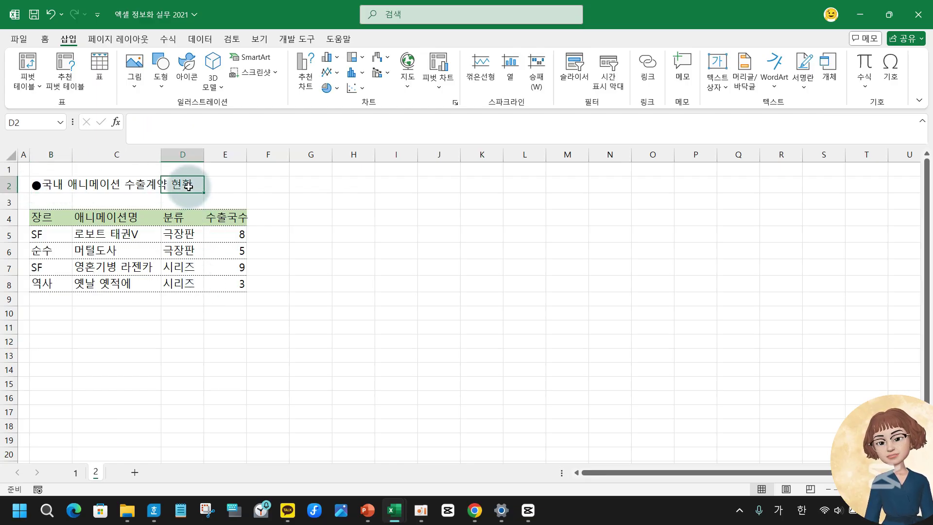
{"action": "left_click", "coordinate": [182, 184]}
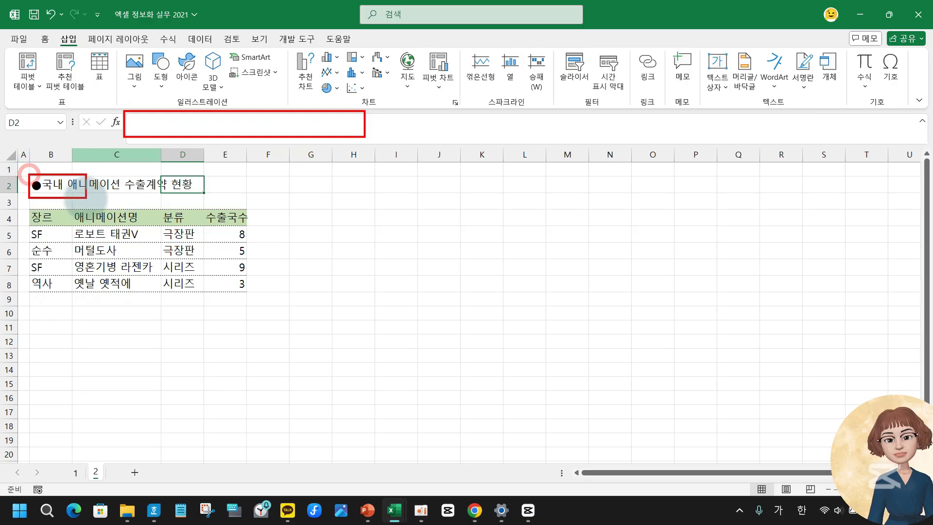
{"action": "left_click", "coordinate": [42, 184]}
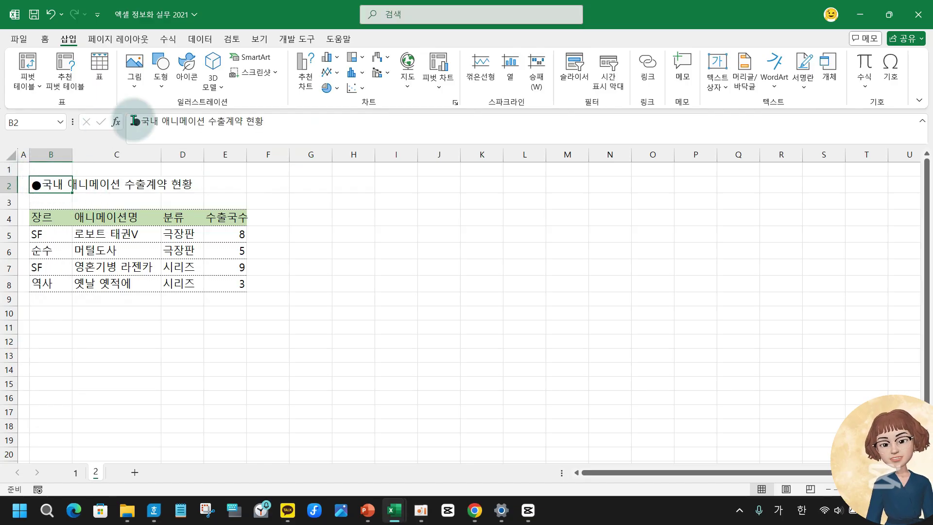
{"action": "left_click", "coordinate": [270, 122]}
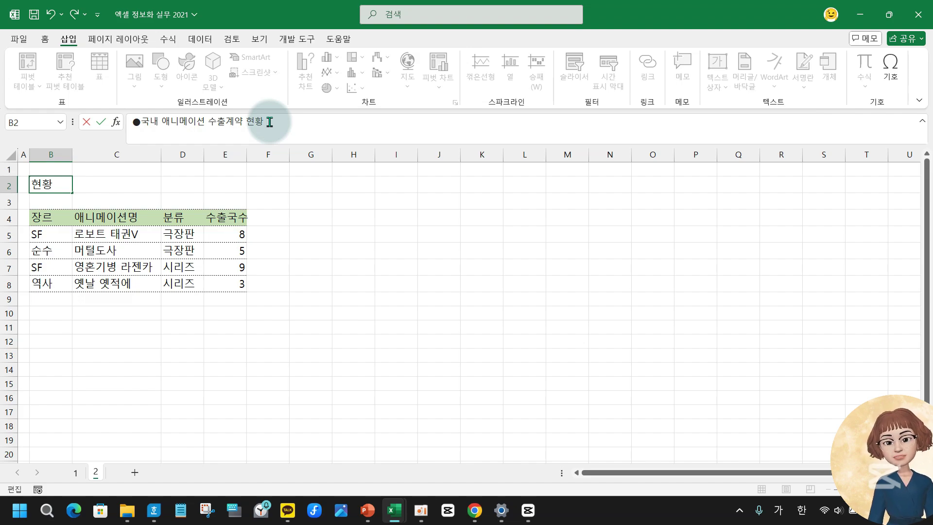
{"action": "left_click", "coordinate": [778, 511]}
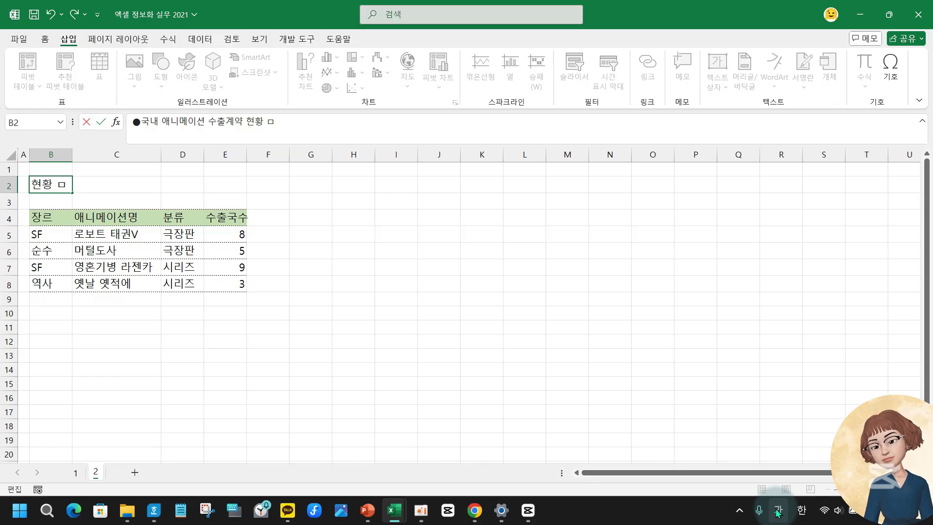
Expand the special character list for ㅁ, look through its second page of symbols, and close the list.
{"action": "key", "text": "Hangul_Hanja"}
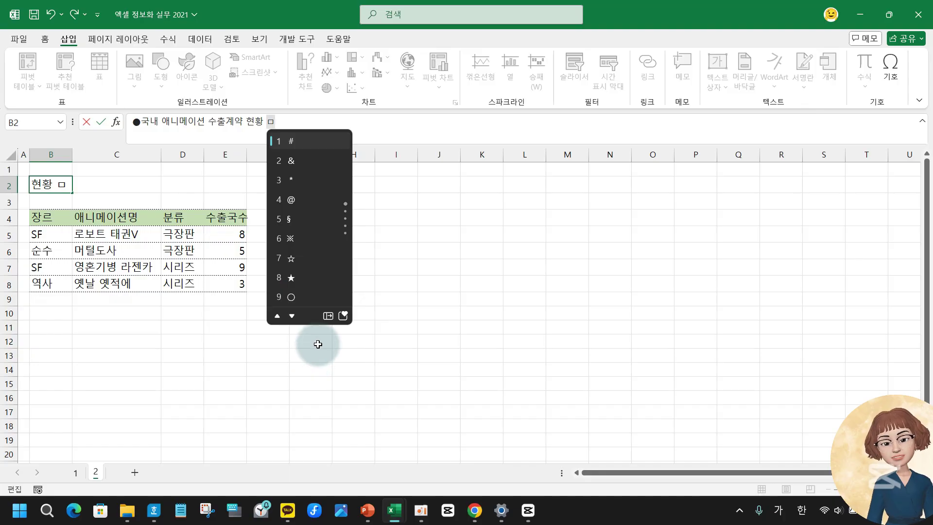
{"action": "key", "text": "Tab"}
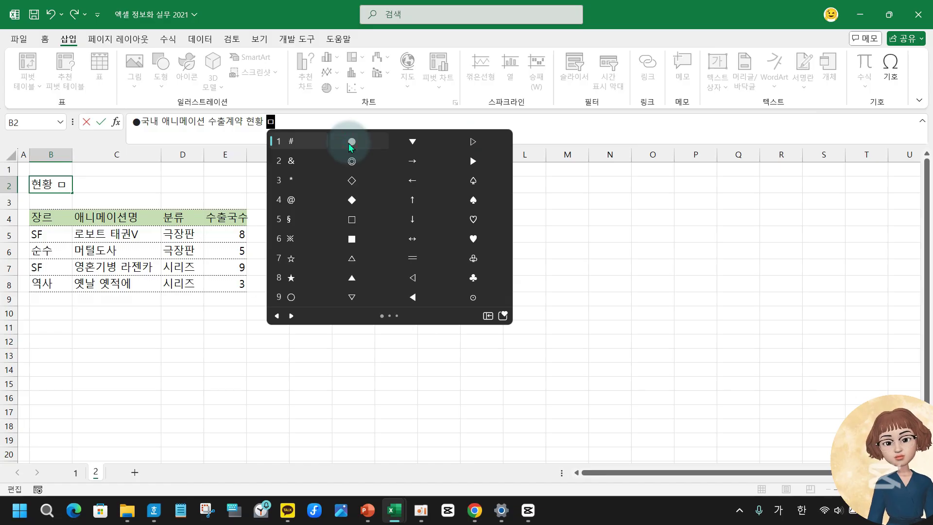
{"action": "key", "text": "Page_Down"}
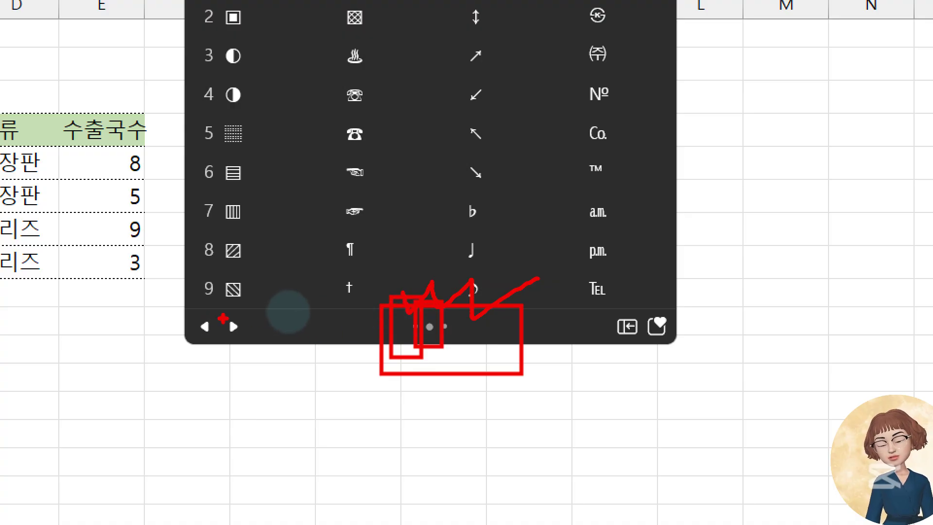
{"action": "left_click_drag", "start_coordinate": [217, 318], "coordinate": [250, 348]}
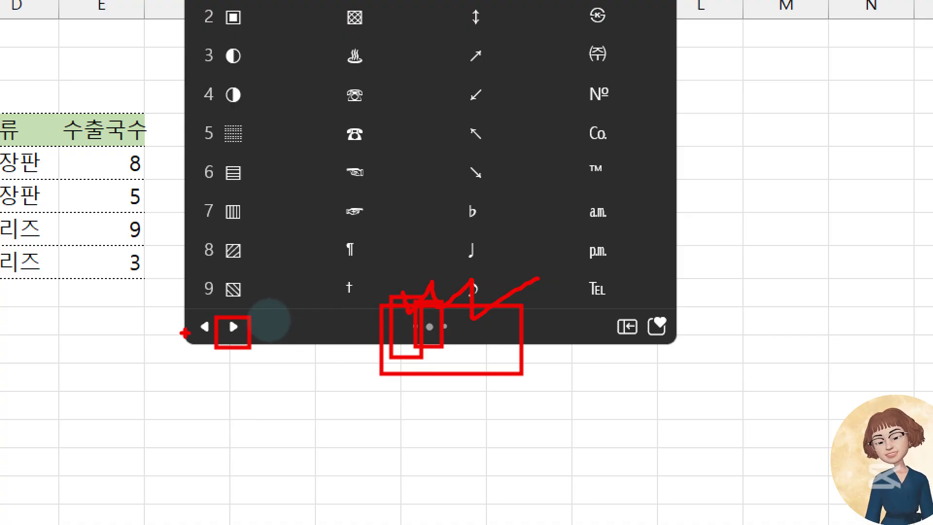
{"action": "left_click_drag", "start_coordinate": [182, 312], "coordinate": [206, 335]}
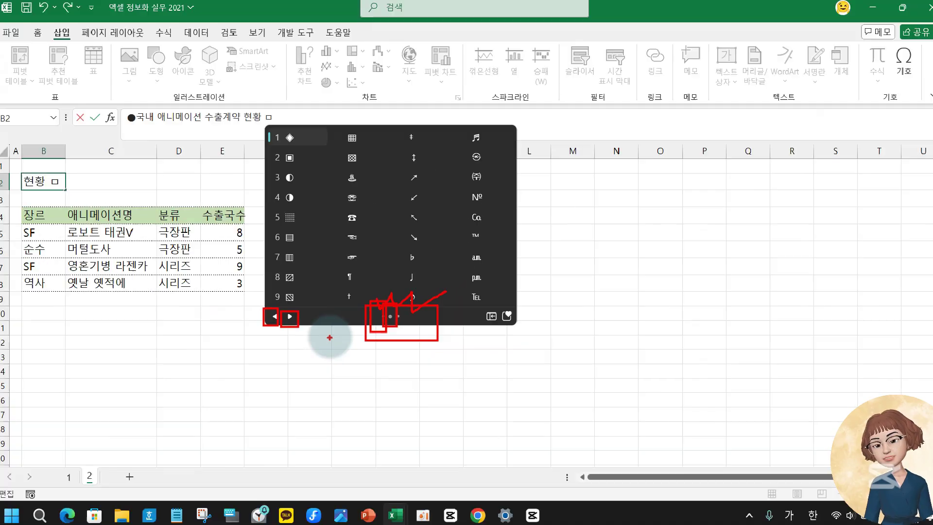
{"action": "key", "text": "Escape"}
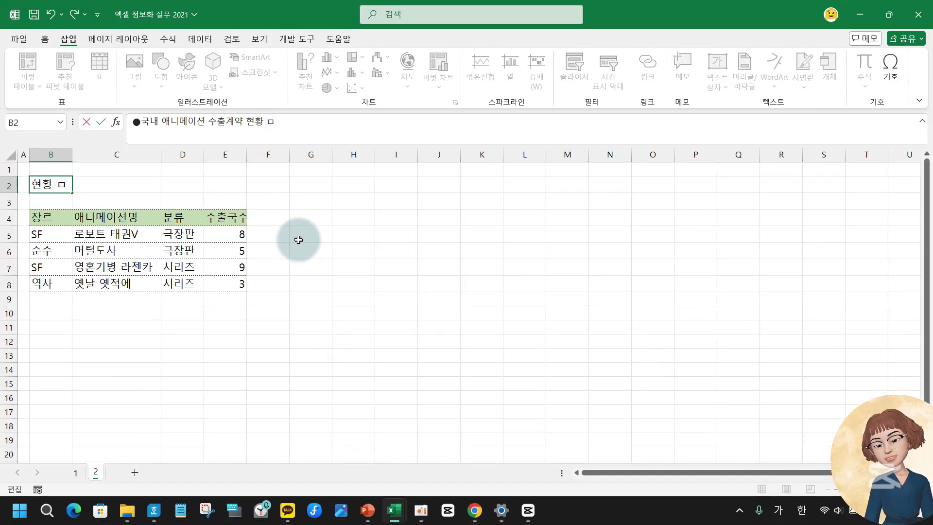
Replace the ㅁ at the end of the title in cell B2 with the special character ● and commit the edit.
{"action": "key", "text": "Hangul_Hanja"}
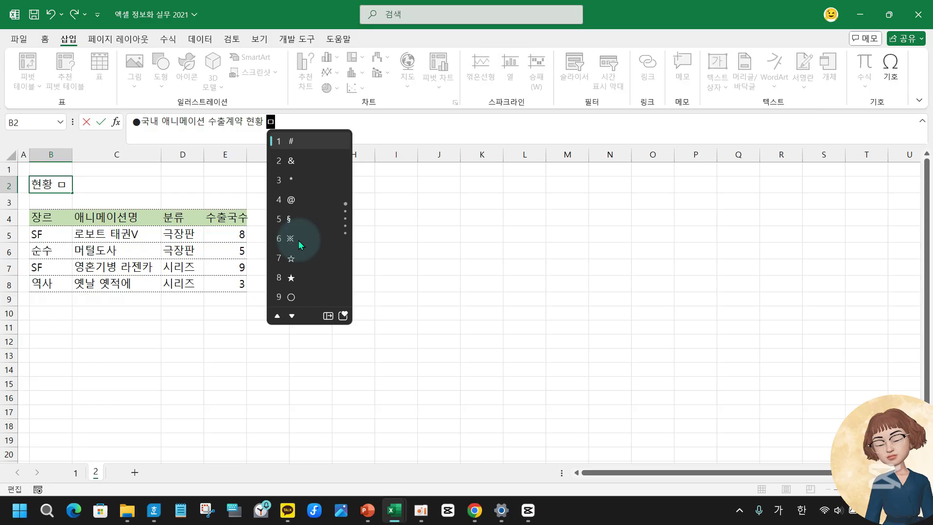
{"action": "left_click", "coordinate": [292, 315]}
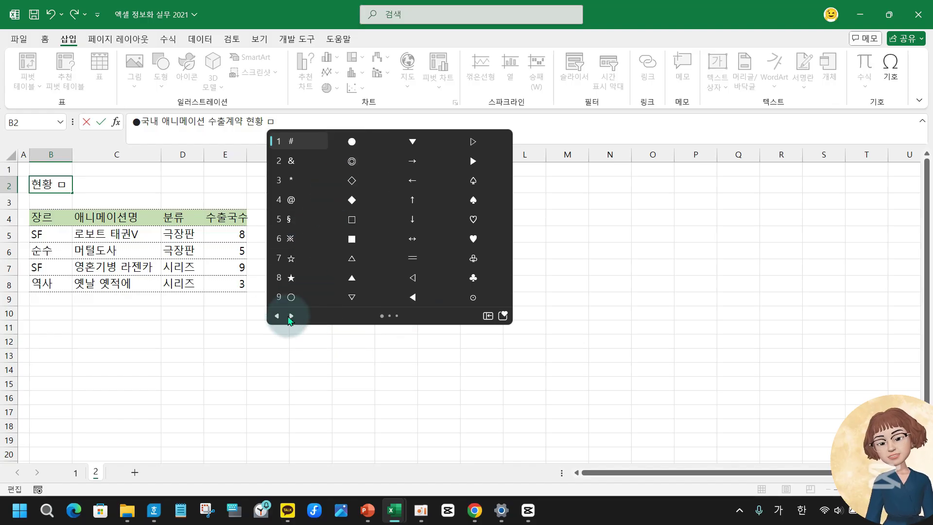
{"action": "left_click", "coordinate": [291, 316]}
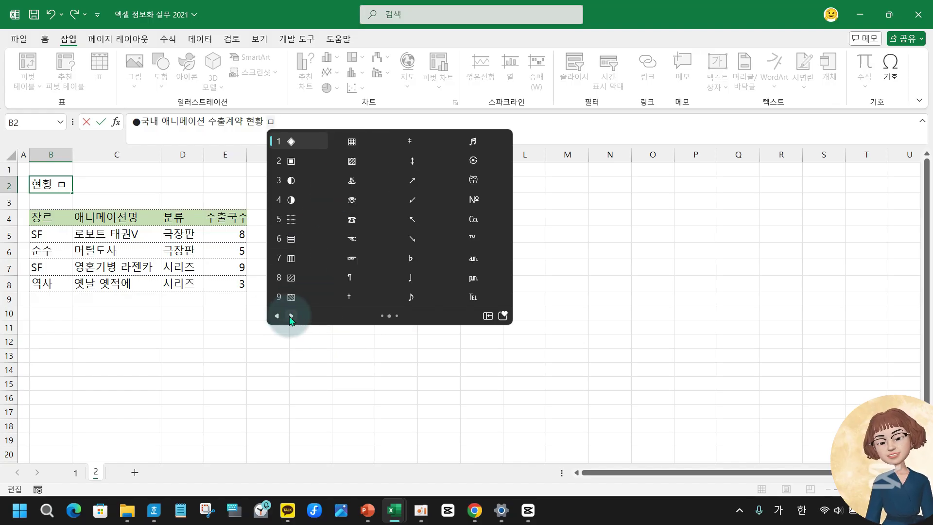
{"action": "left_click", "coordinate": [291, 316]}
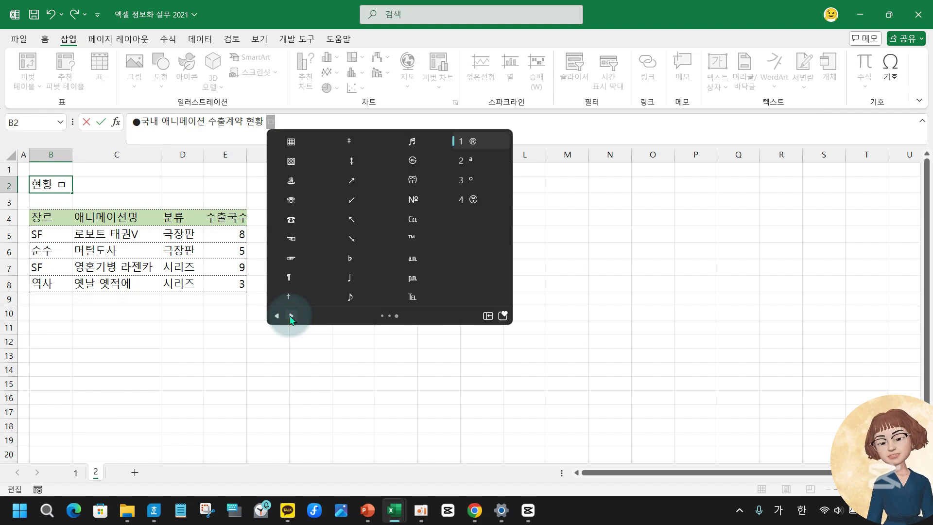
{"action": "left_click", "coordinate": [276, 316]}
{"action": "left_click", "coordinate": [276, 316]}
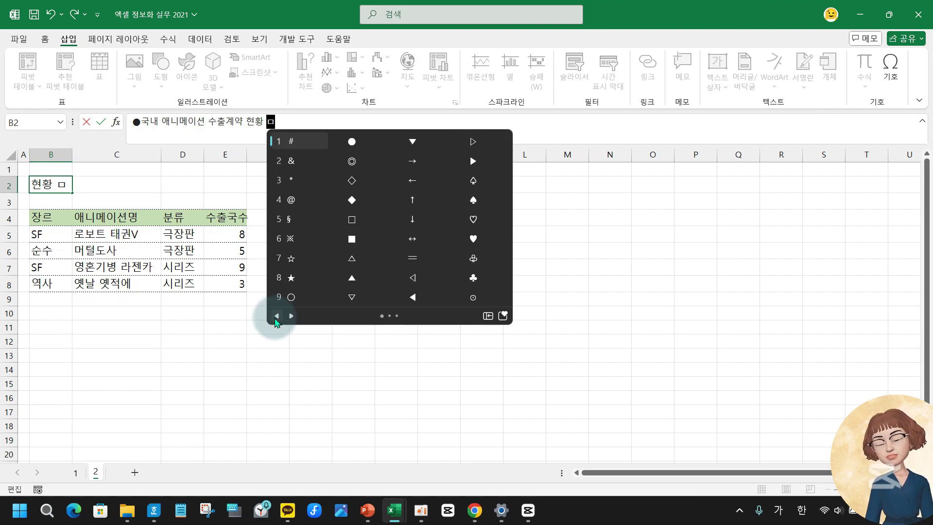
{"action": "left_click", "coordinate": [352, 142]}
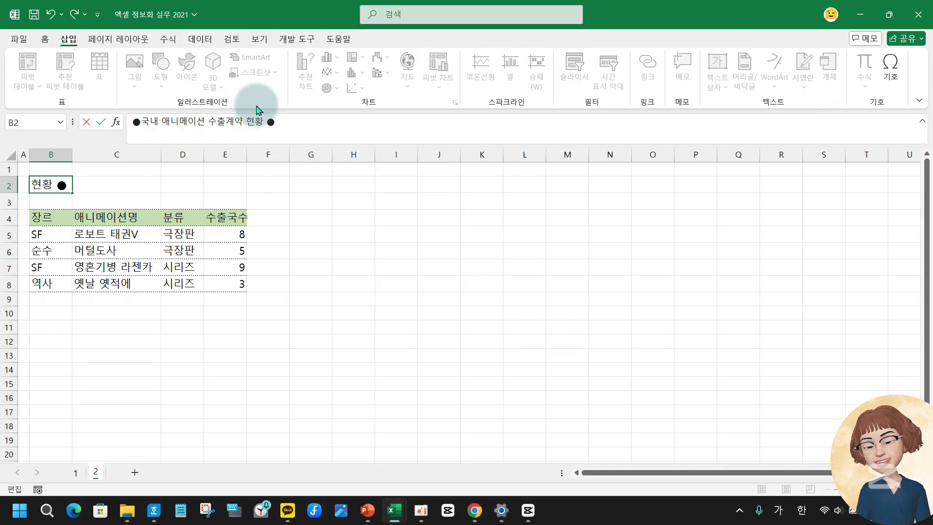
{"action": "key", "text": "Return"}
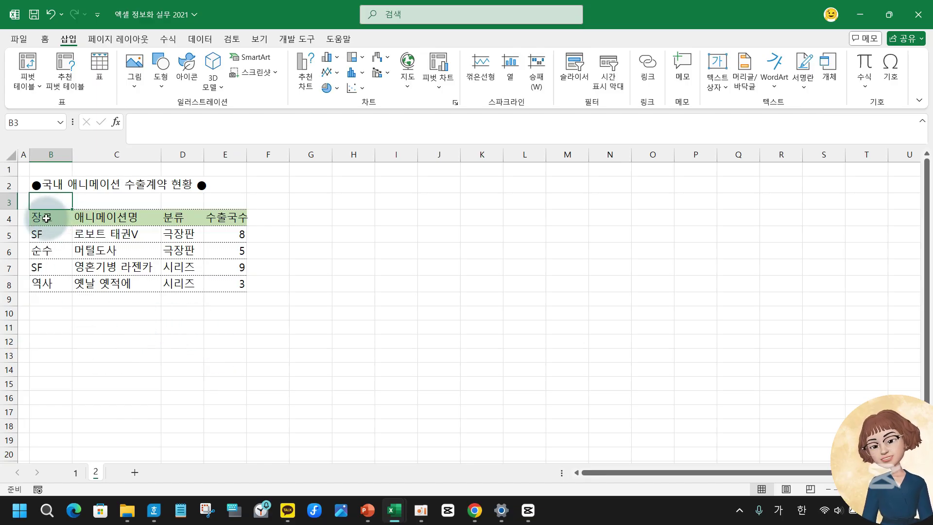
Edit the title in cell B2, adding a space between the opening ● and 국내, and select the word 국내.
{"action": "left_click", "coordinate": [44, 185]}
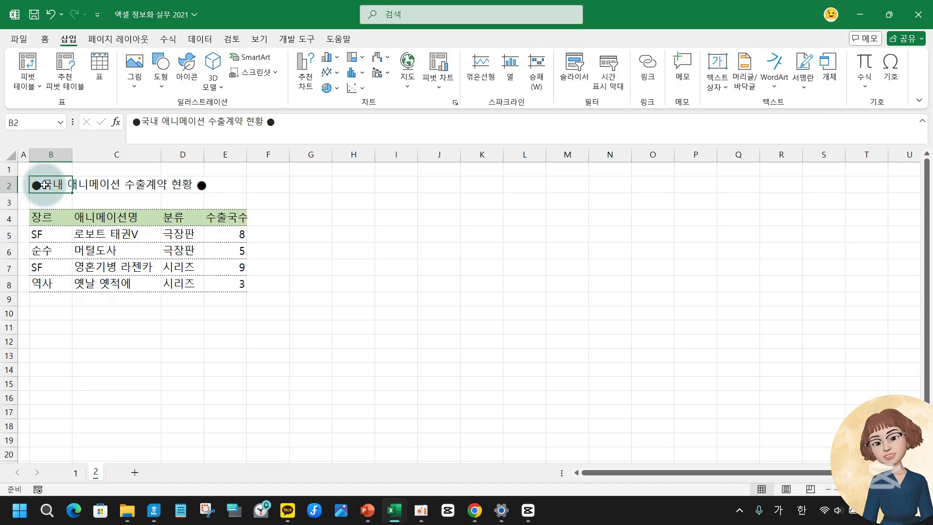
{"action": "double_click", "coordinate": [44, 184]}
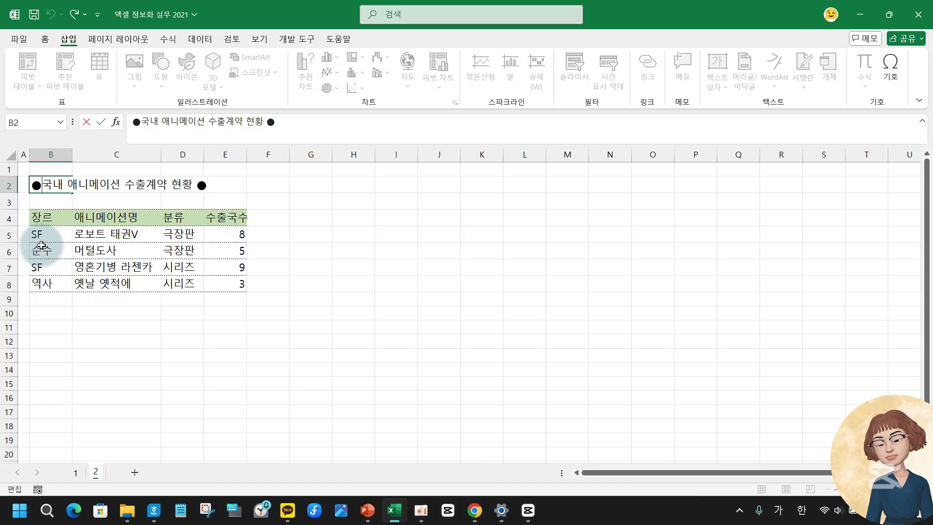
{"action": "double_click", "coordinate": [51, 183]}
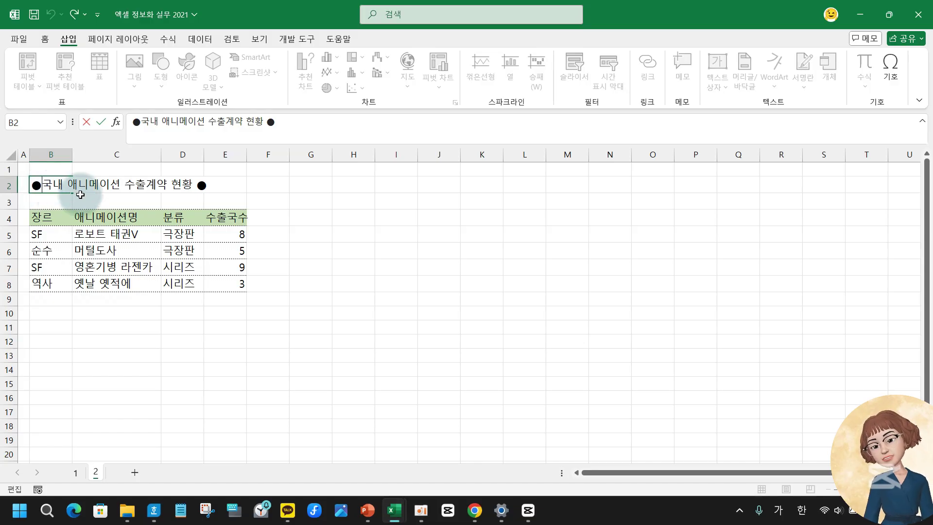
{"action": "double_click", "coordinate": [57, 185]}
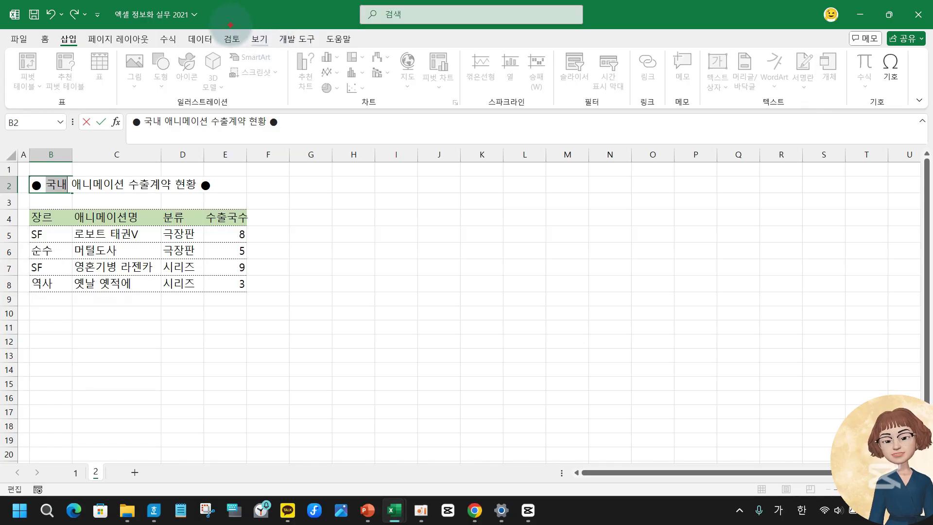
Convert the selected 국내 in the title to 國內 with Hangul/Hanja conversion, using the 漢字 input form.
{"action": "left_click_drag", "start_coordinate": [217, 23], "coordinate": [250, 51]}
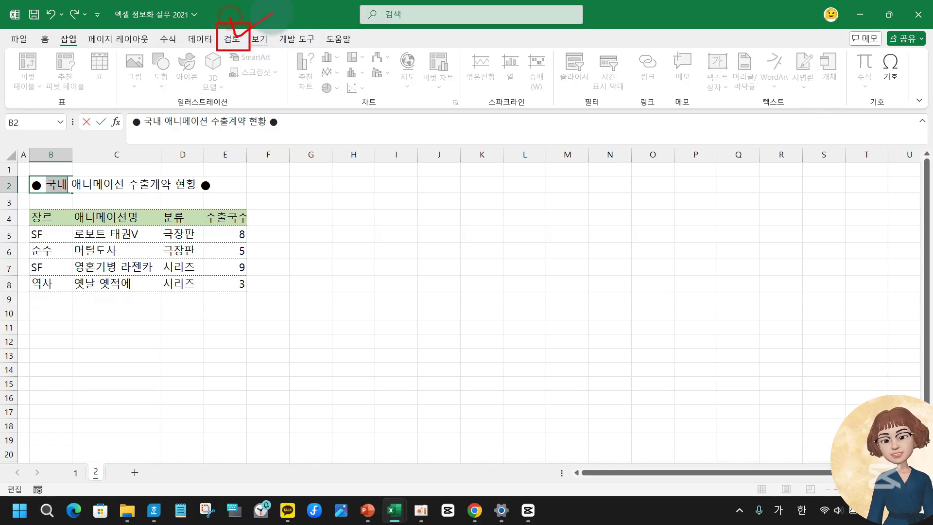
{"action": "left_click", "coordinate": [233, 41]}
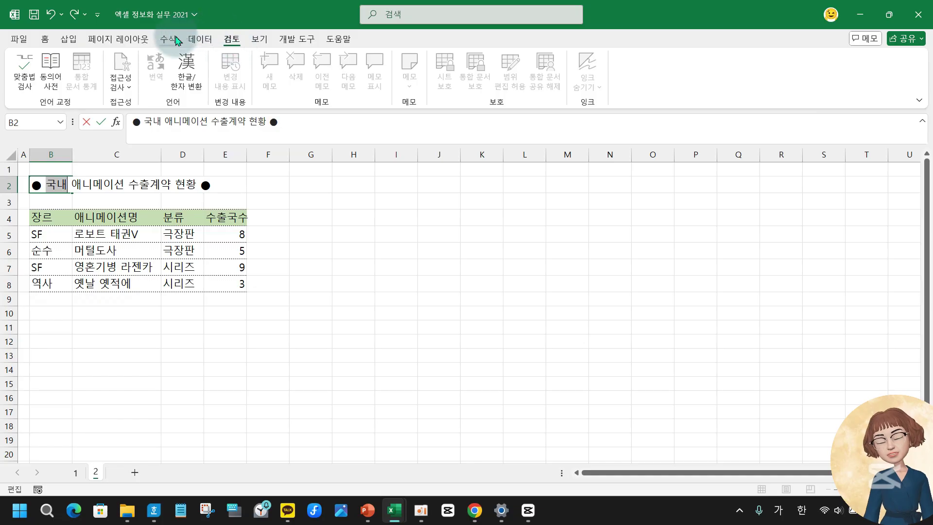
{"action": "left_click", "coordinate": [196, 71]}
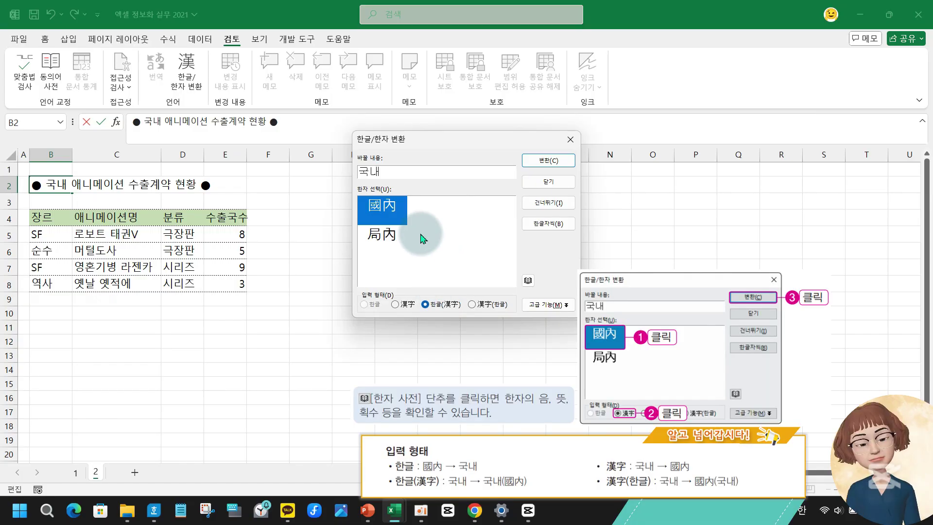
{"action": "left_click", "coordinate": [382, 234]}
{"action": "left_click", "coordinate": [377, 205]}
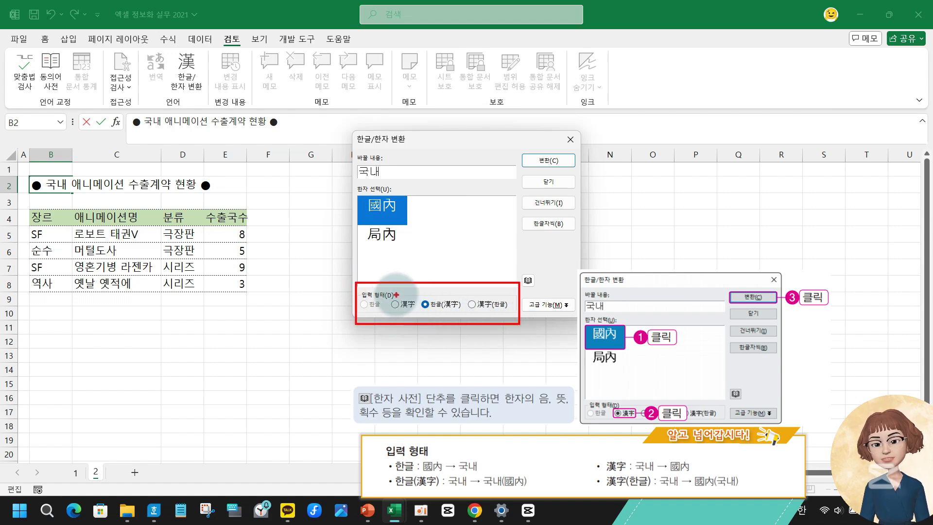
{"action": "left_click_drag", "start_coordinate": [388, 282], "coordinate": [436, 269]}
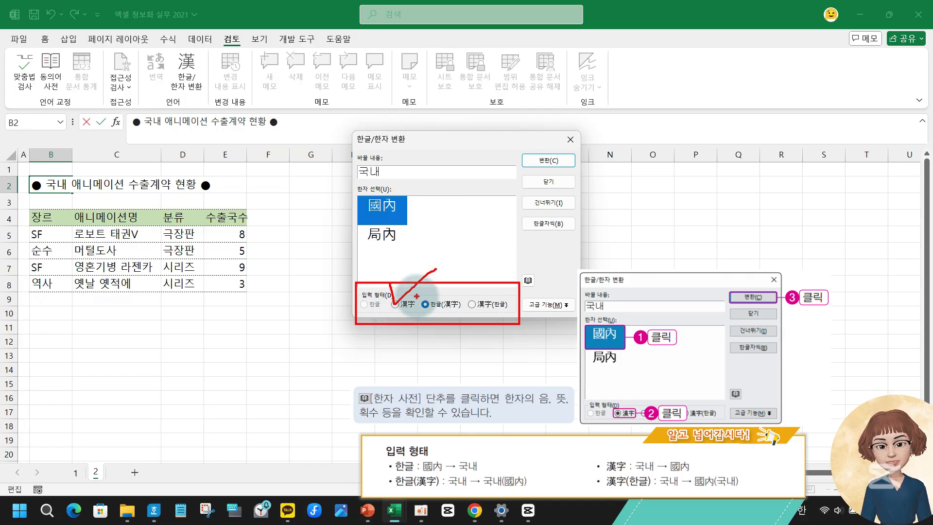
{"action": "left_click_drag", "start_coordinate": [416, 298], "coordinate": [466, 314]}
{"action": "left_click_drag", "start_coordinate": [442, 281], "coordinate": [463, 282]}
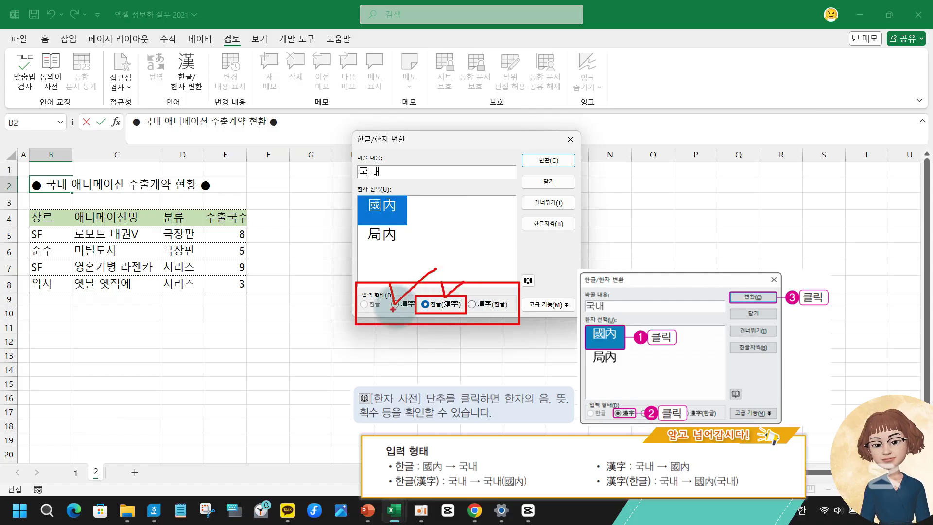
{"action": "key", "text": "Escape"}
{"action": "left_click", "coordinate": [395, 304]}
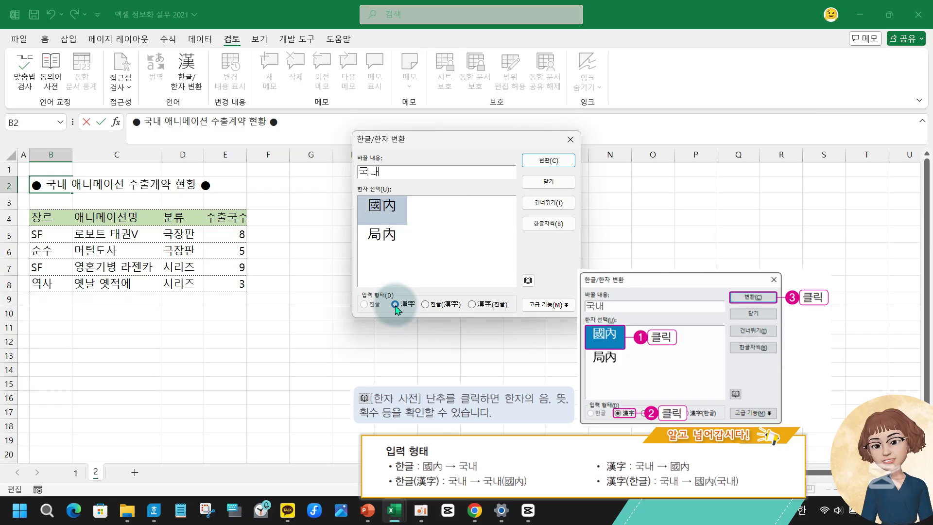
{"action": "left_click", "coordinate": [555, 164]}
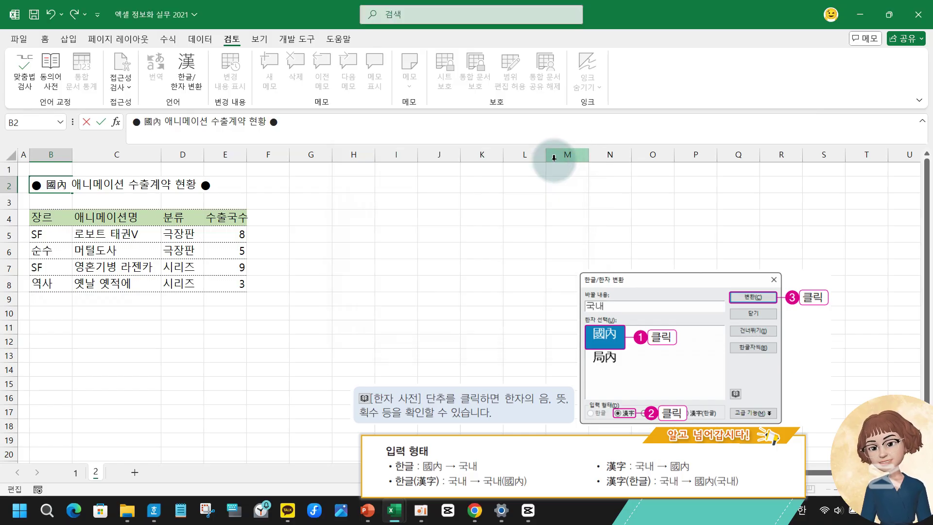
Commit the title edit and enter 국내 in cell G2.
{"action": "left_click", "coordinate": [320, 183]}
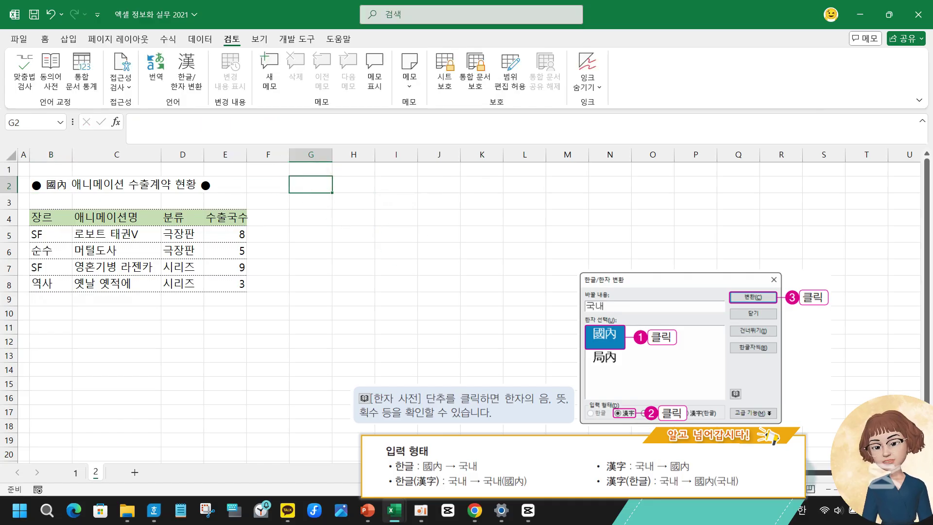
{"action": "type", "text": "국내"}
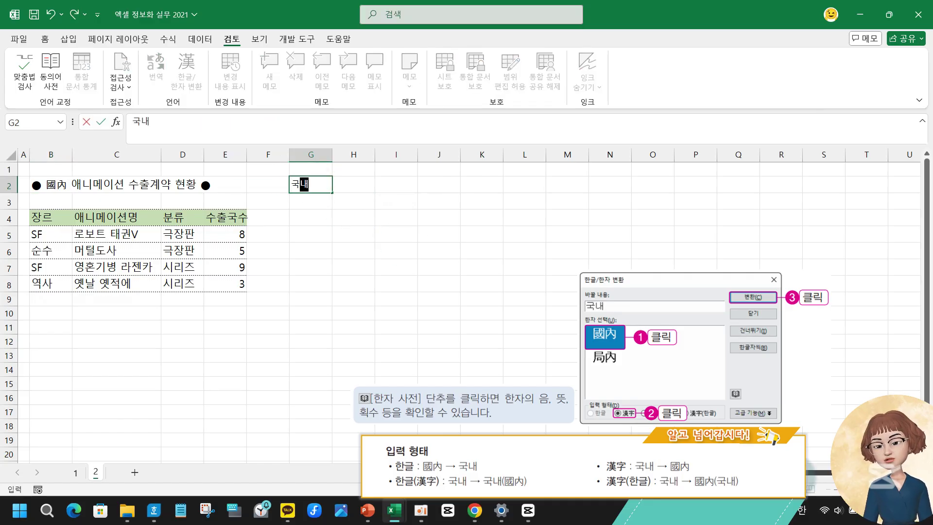
{"action": "left_click", "coordinate": [299, 188]}
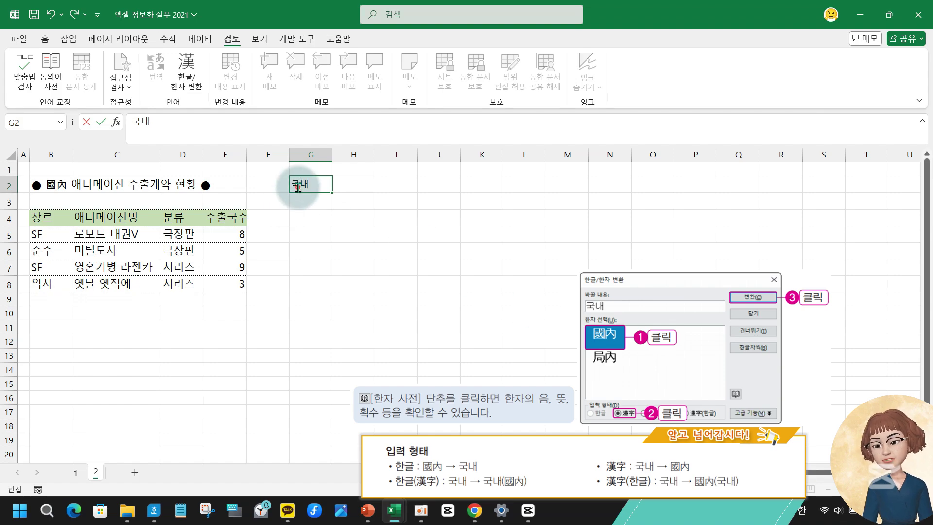
{"action": "key", "text": "shift+End"}
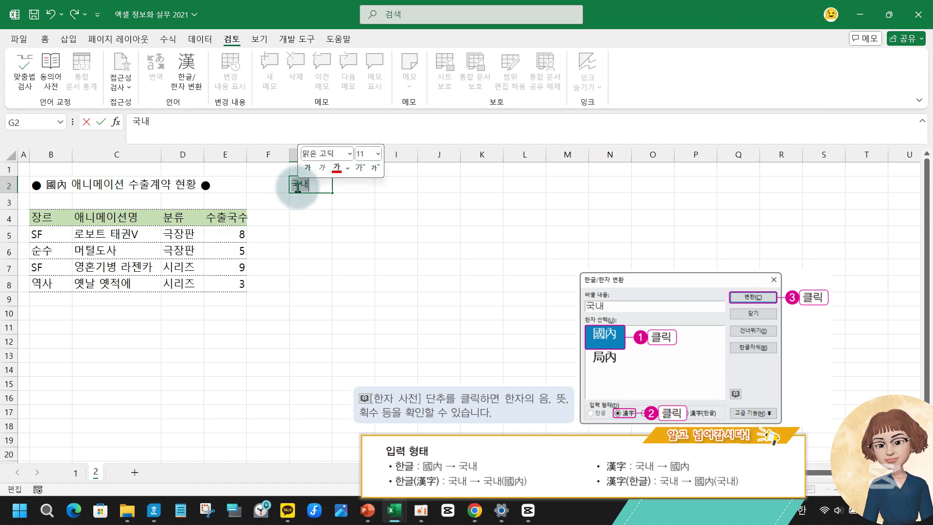
{"action": "key", "text": "Hangul_Hanja"}
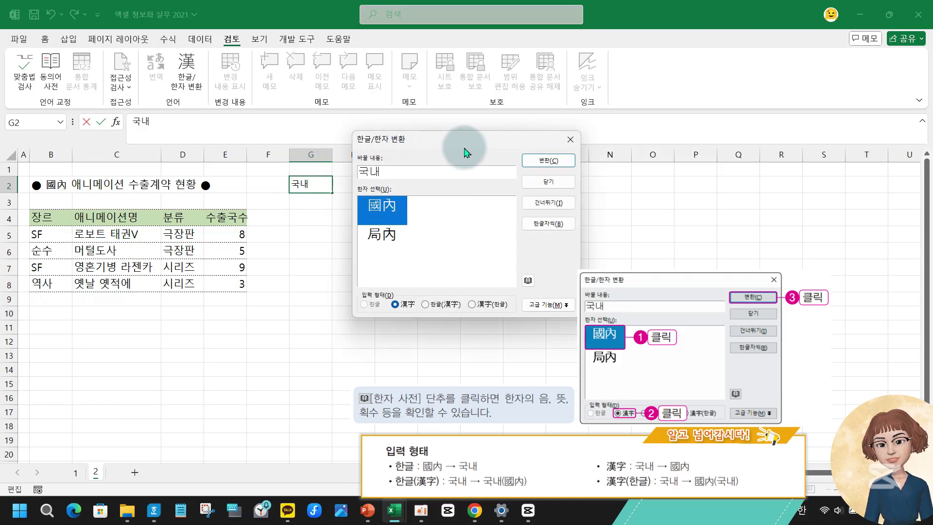
{"action": "left_click", "coordinate": [568, 140]}
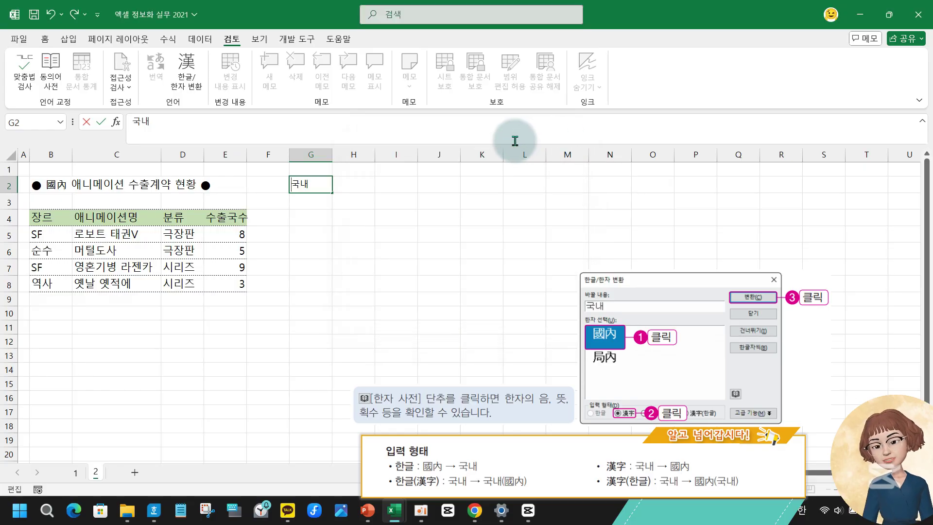
Convert 국내 in cell G2 to 국내(國內) with Hangul/Hanja conversion, using the 한글(漢字) input form.
{"action": "double_click", "coordinate": [317, 184]}
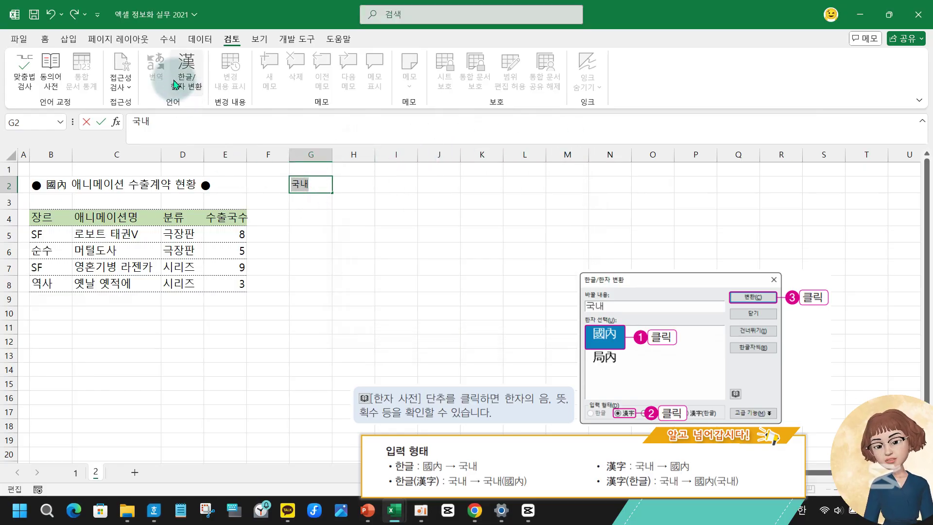
{"action": "left_click", "coordinate": [186, 70]}
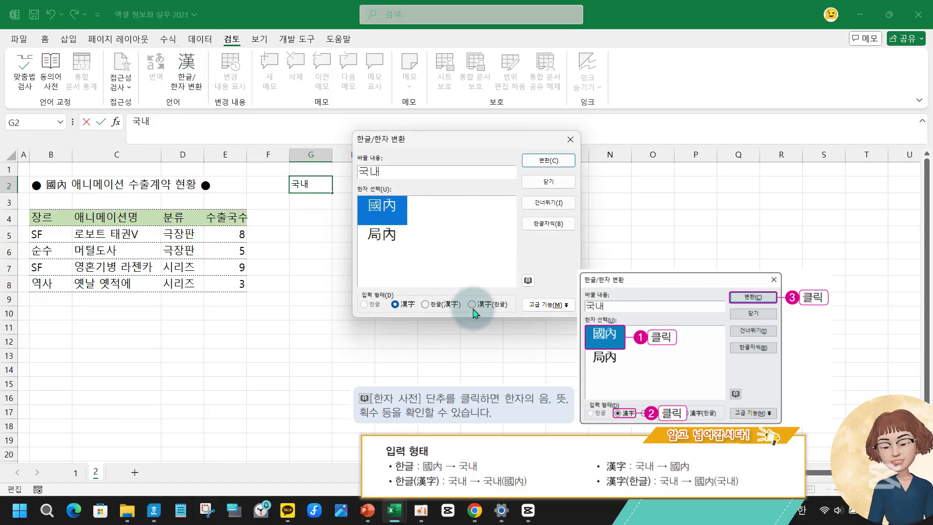
{"action": "left_click", "coordinate": [432, 308]}
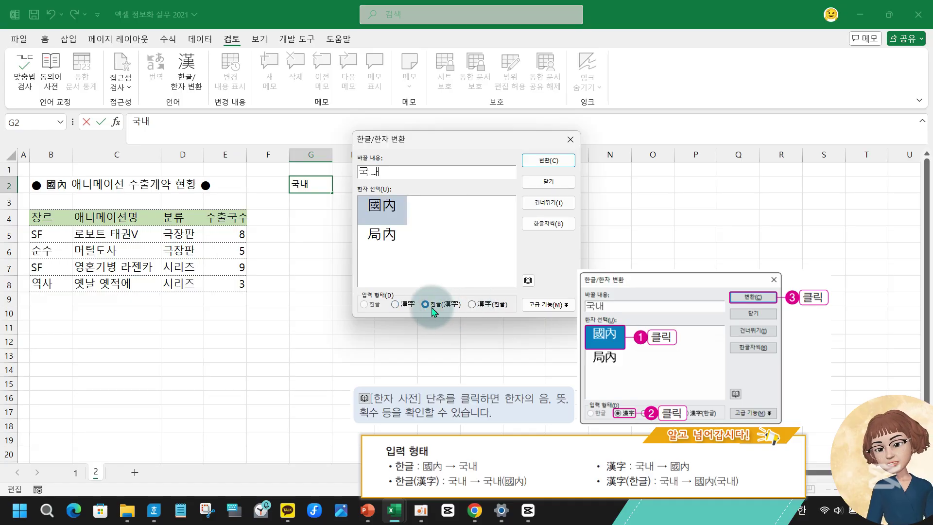
{"action": "left_click", "coordinate": [548, 160]}
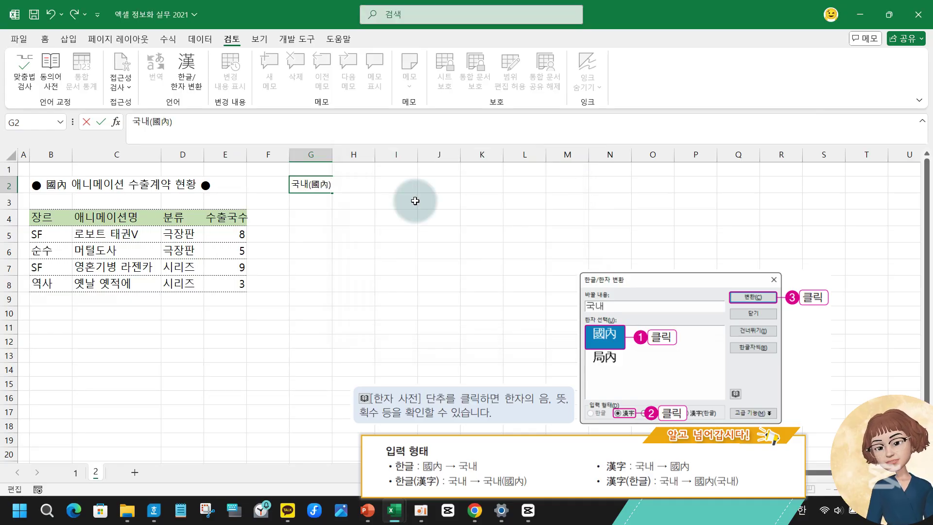
Enter only 국내 in cell G3, removing the autocompleted (國內) part before committing.
{"action": "left_click", "coordinate": [318, 208]}
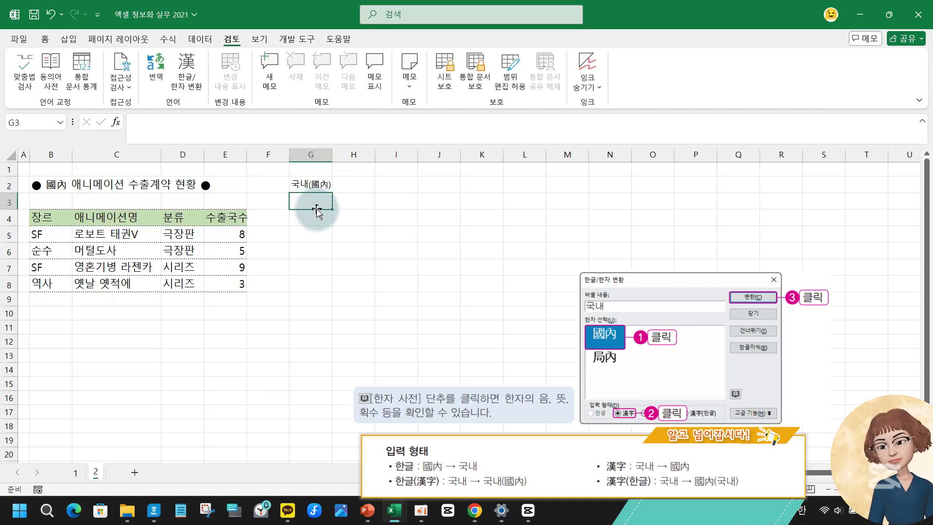
{"action": "type", "text": "국"}
{"action": "key", "text": "BackSpace"}
{"action": "key", "text": "BackSpace"}
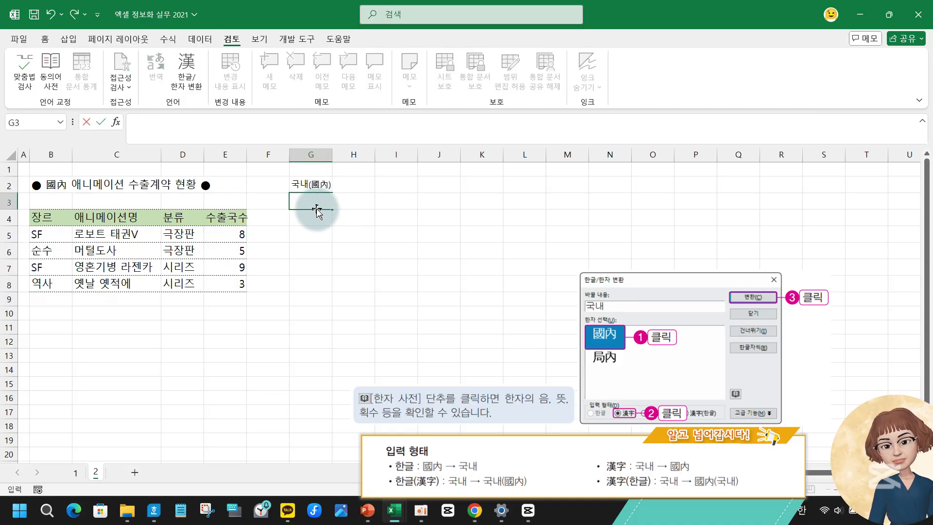
{"action": "type", "text": "국내(國内"}
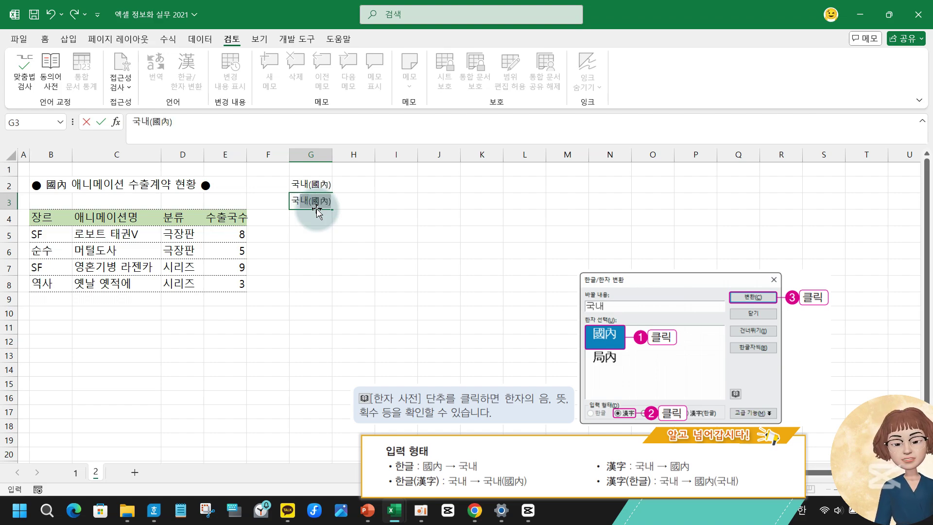
{"action": "key", "text": "Delete"}
{"action": "key", "text": "Return"}
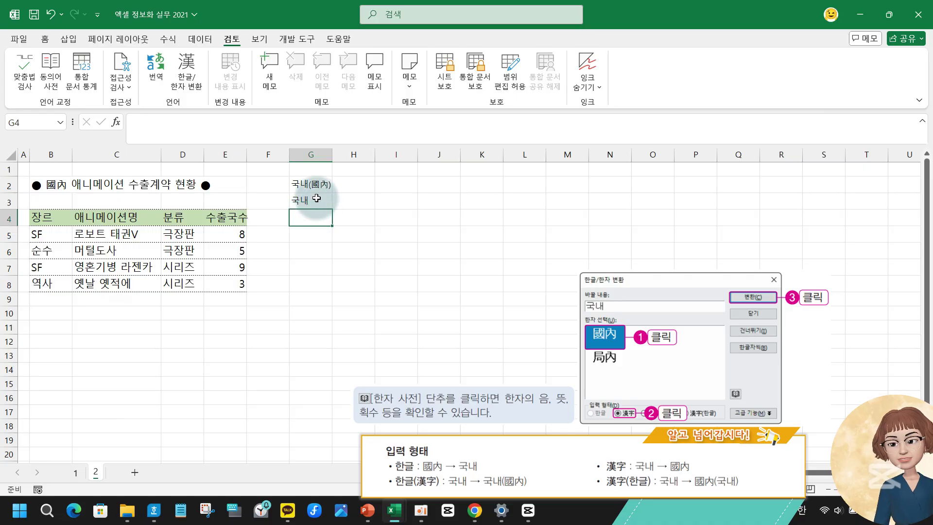
Convert 국내 in cell G3 to 國內(국내) with Hangul/Hanja conversion, using the 漢字(한글) input form, and commit the cell.
{"action": "left_click", "coordinate": [303, 200]}
{"action": "double_click", "coordinate": [141, 122]}
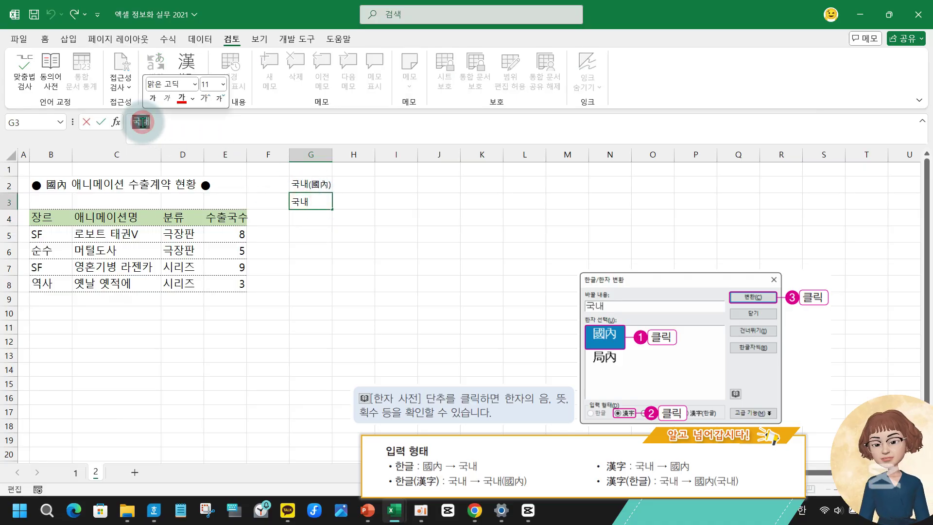
{"action": "key", "text": "Hangul_Hanja"}
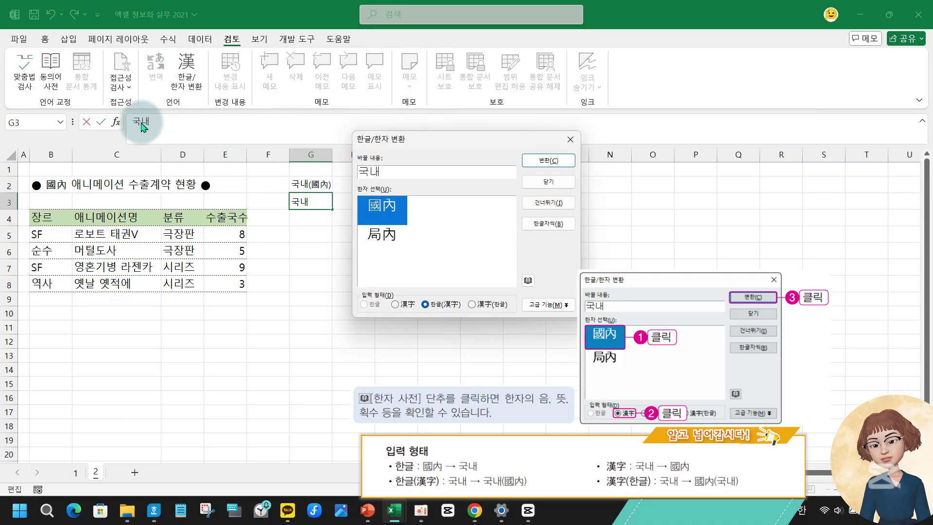
{"action": "left_click", "coordinate": [473, 305]}
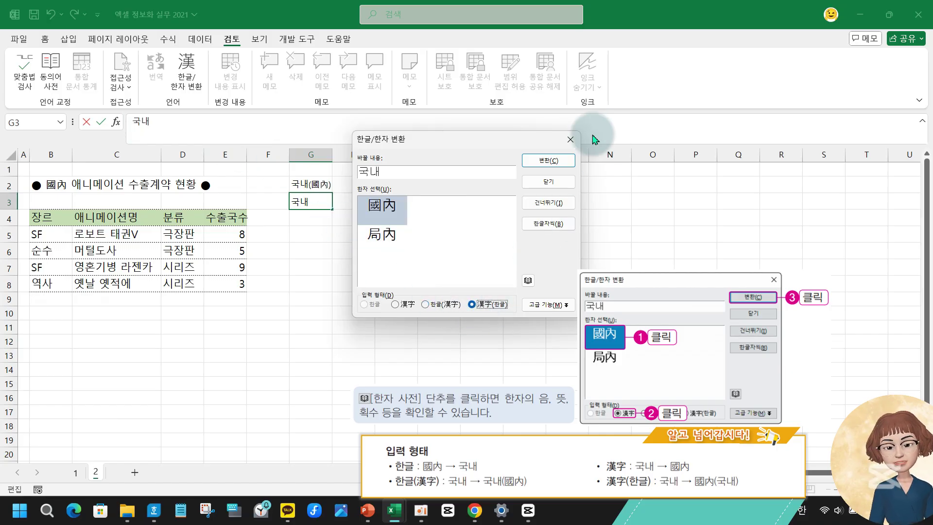
{"action": "left_click", "coordinate": [538, 165]}
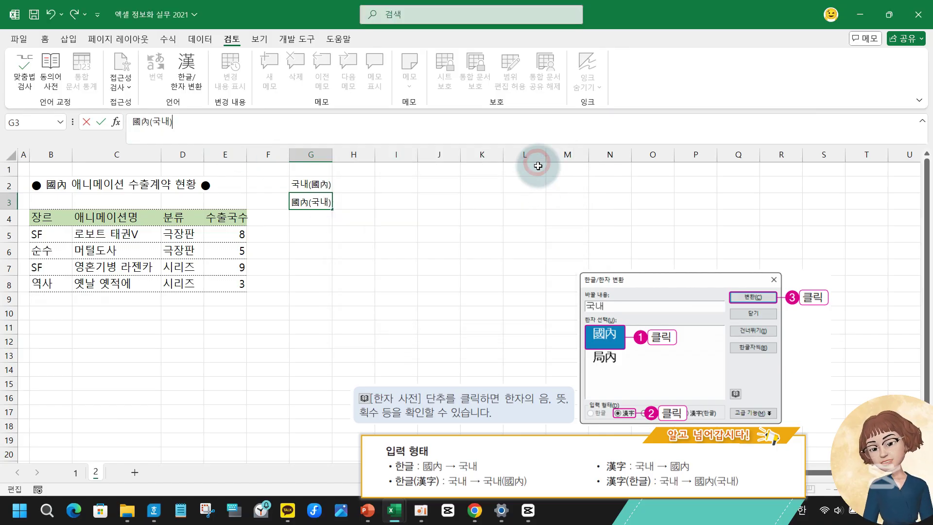
{"action": "left_click", "coordinate": [308, 237]}
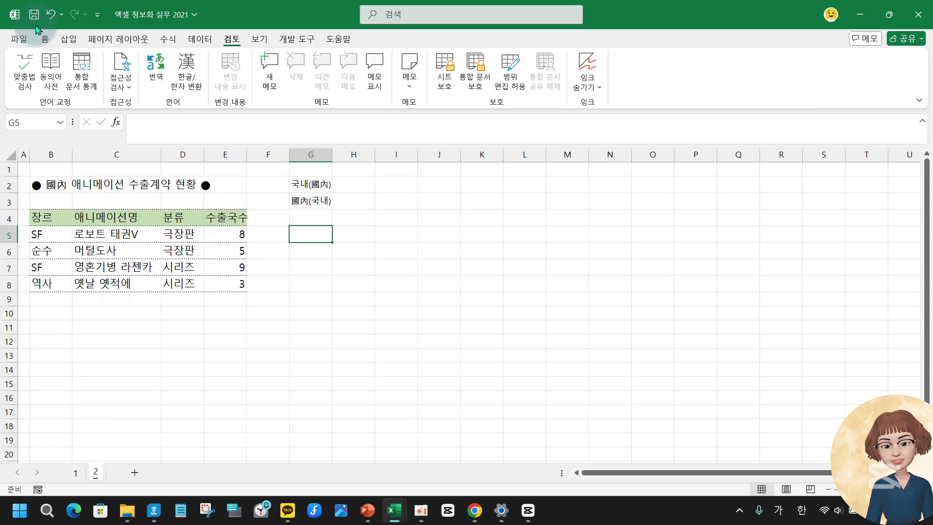
{"action": "left_click", "coordinate": [19, 38]}
{"action": "left_click", "coordinate": [42, 226]}
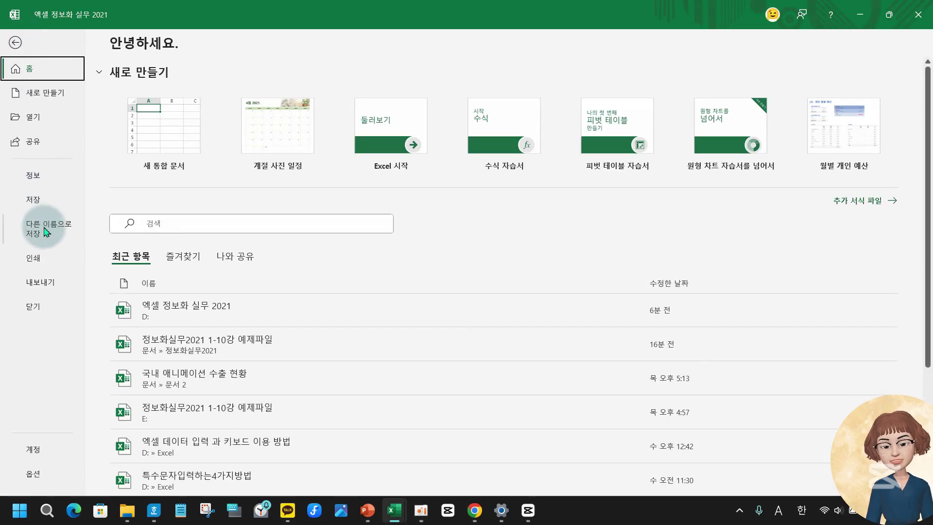
{"action": "left_click", "coordinate": [36, 145]}
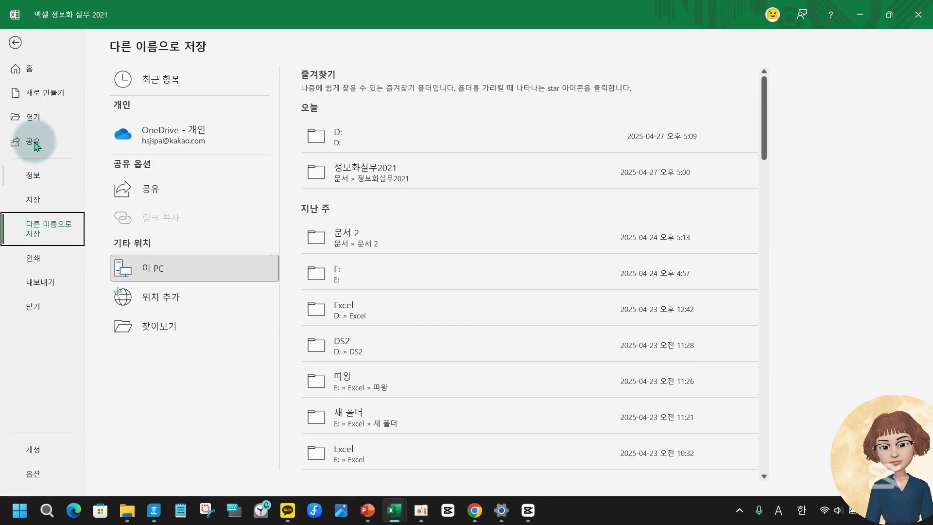
{"action": "left_click", "coordinate": [15, 43]}
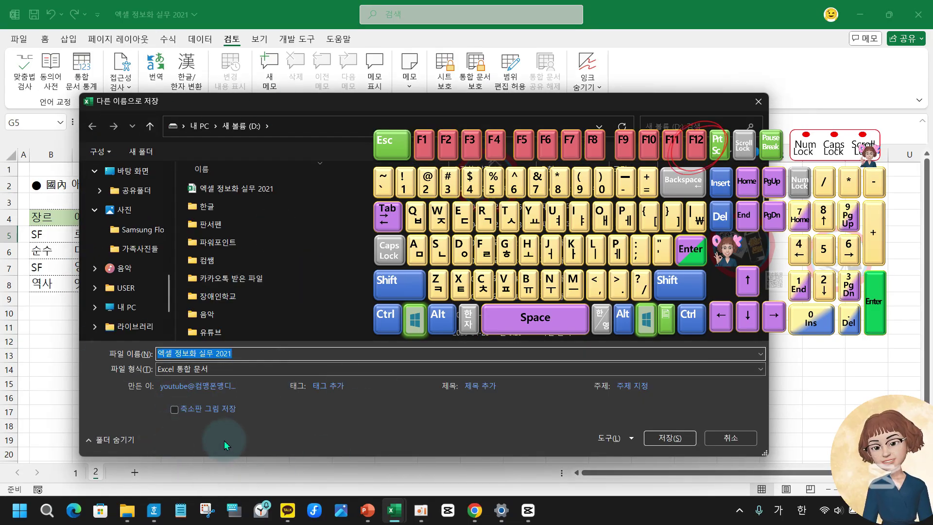
Save the workbook on drive D: under the name 엑셀 정보화 실무 2021, replacing the existing file.
{"action": "left_click", "coordinate": [253, 354]}
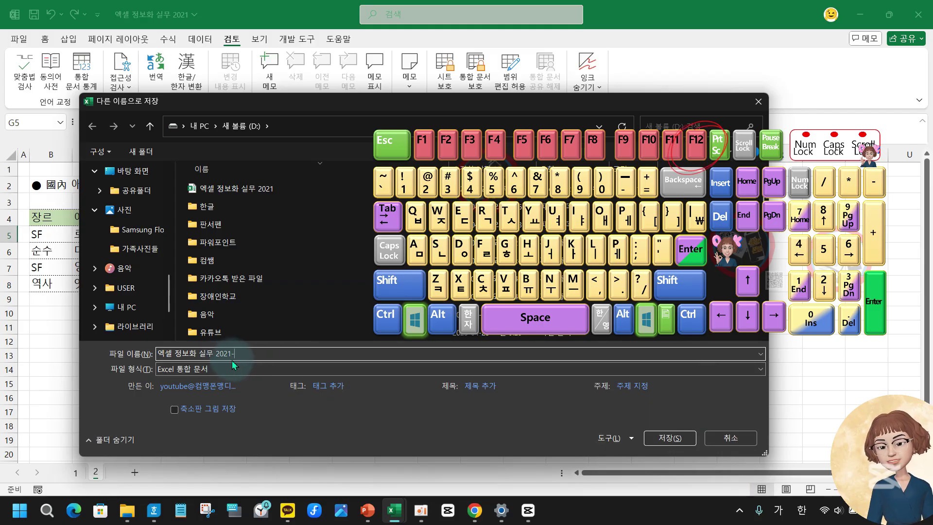
{"action": "type", "text": "2"}
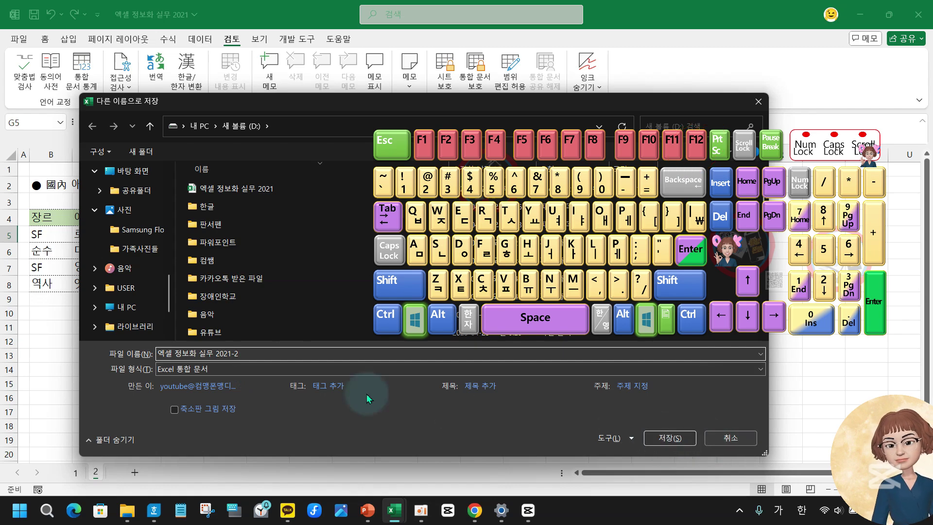
{"action": "key", "text": "BackSpace"}
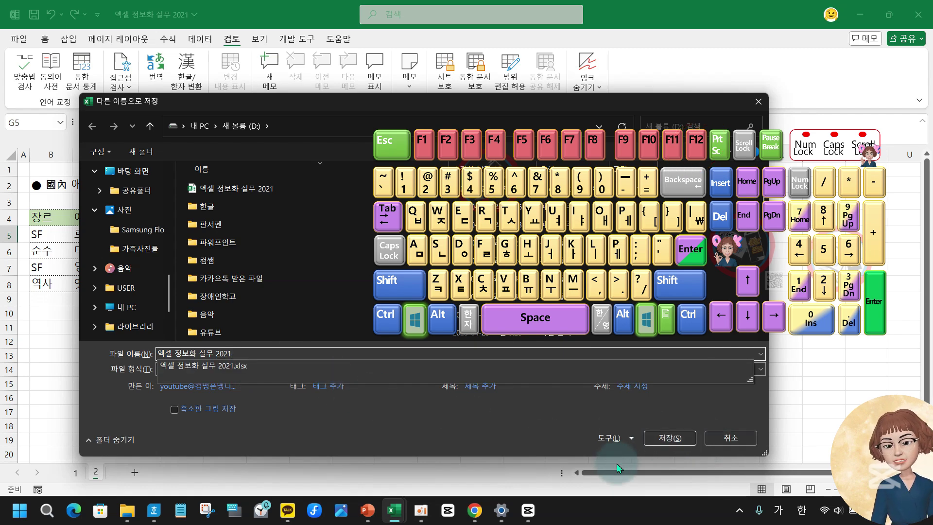
{"action": "left_click", "coordinate": [684, 438]}
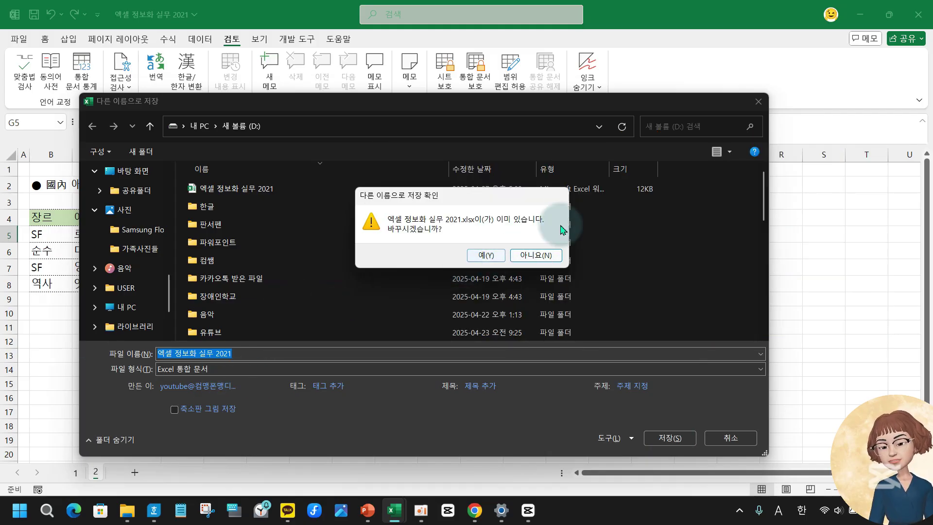
{"action": "left_click", "coordinate": [486, 260]}
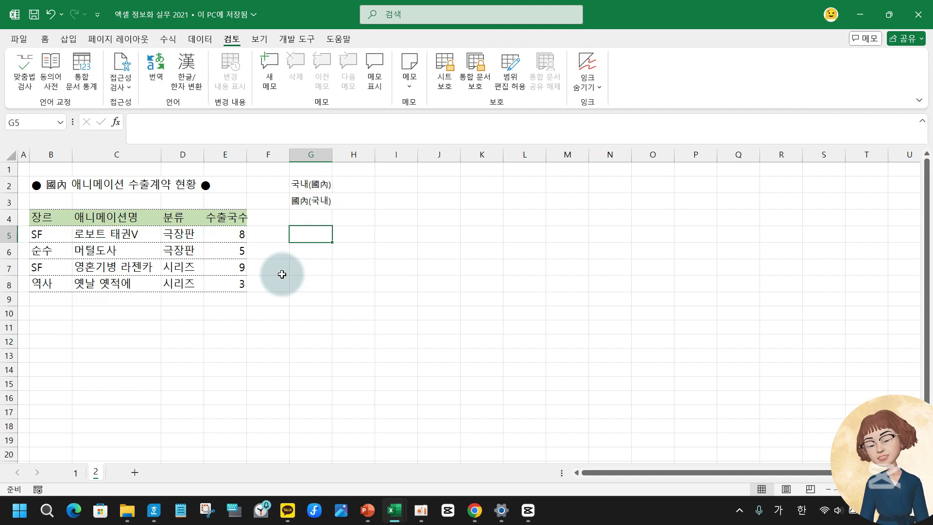
Start saving the workbook under a new name, setting the file name to 국내 애니메이션 수출계약 현황.
{"action": "key", "text": "F12"}
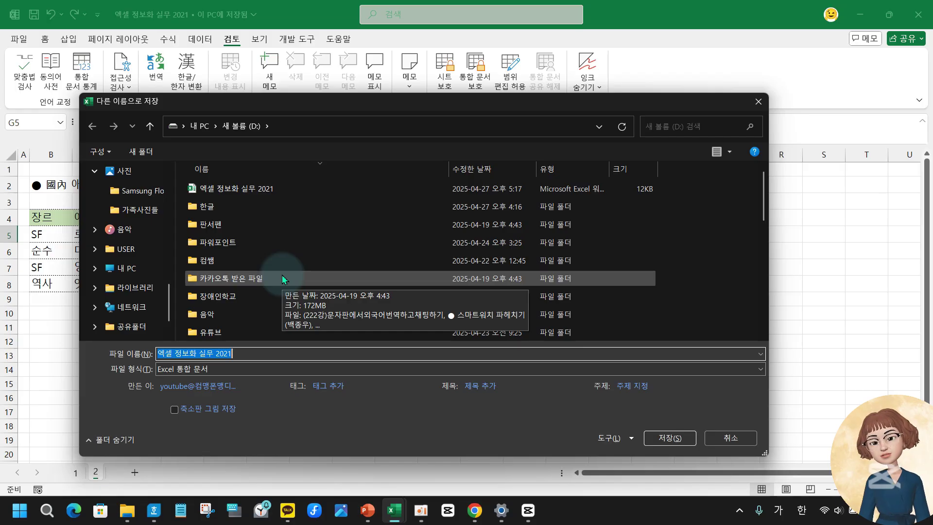
{"action": "type", "text": "국"}
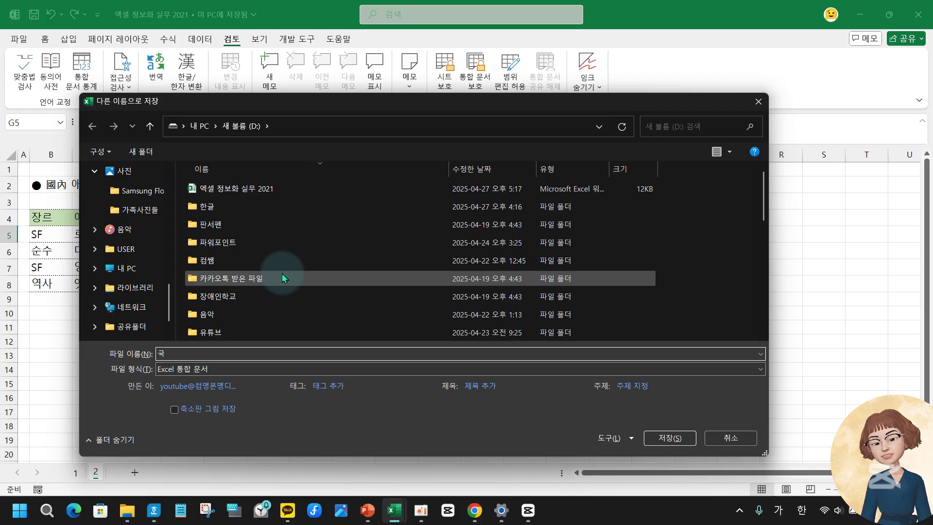
{"action": "type", "text": "내 "}
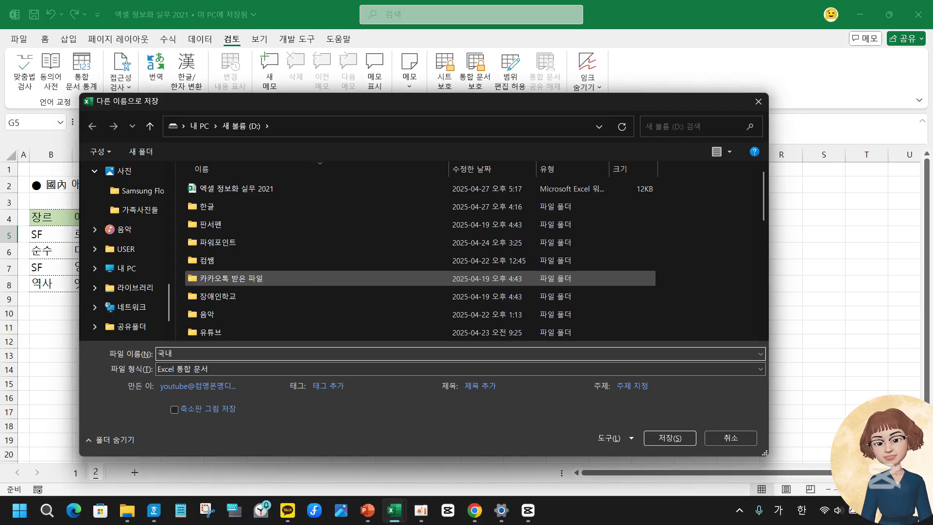
{"action": "type", "text": "애니메이"}
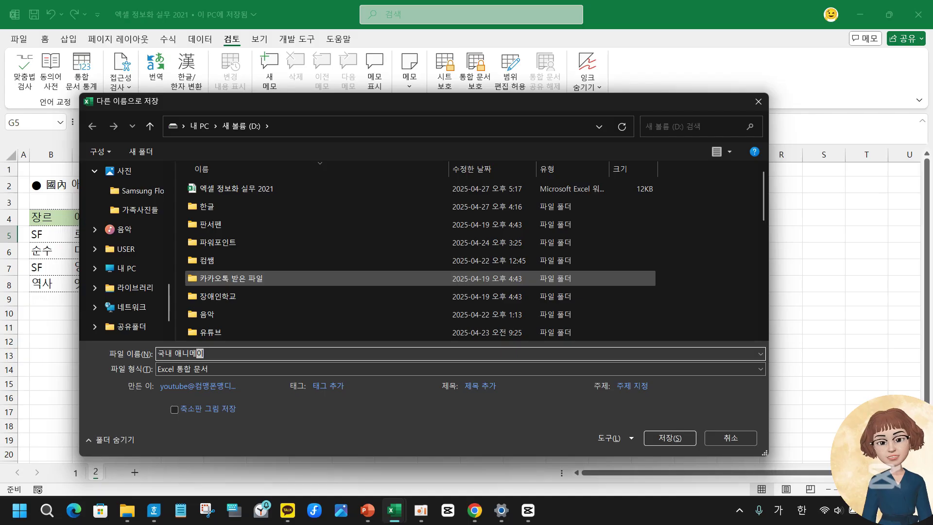
{"action": "type", "text": "션 ㅅ"}
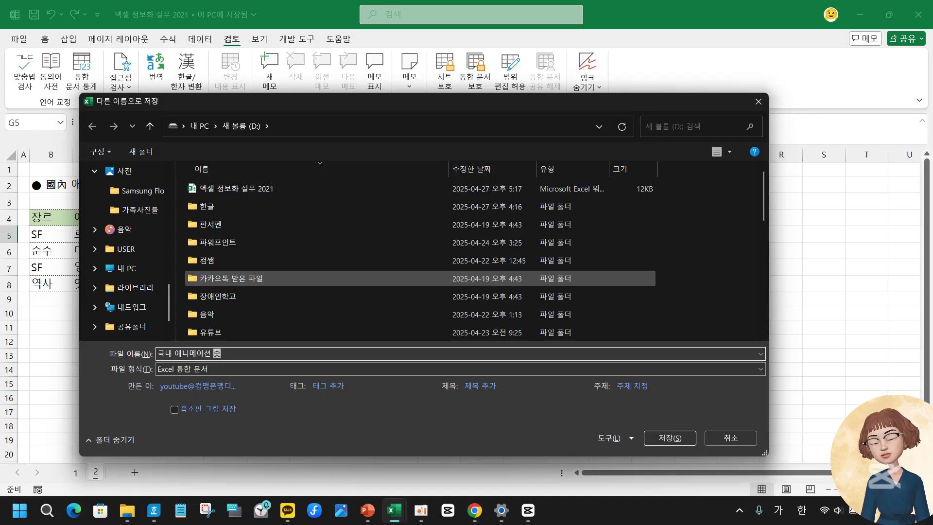
{"action": "type", "text": "출"}
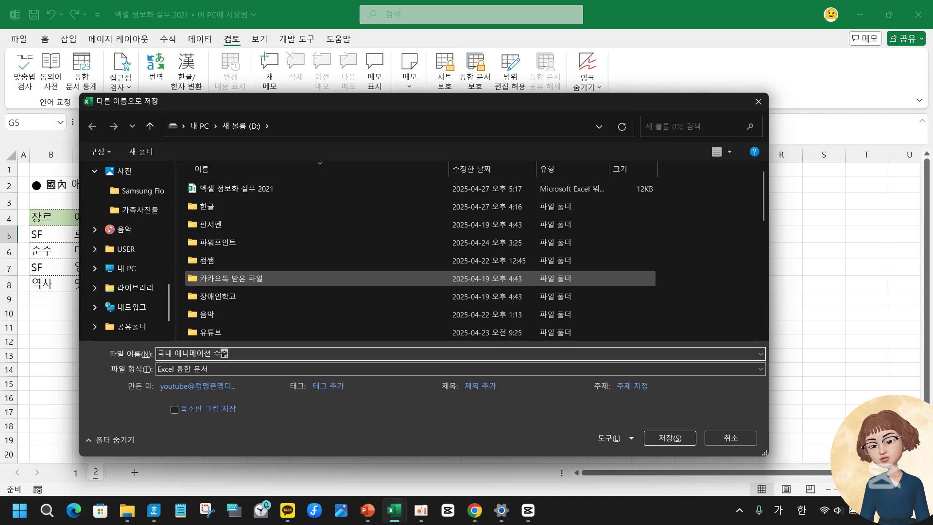
{"action": "type", "text": "계약 현호"}
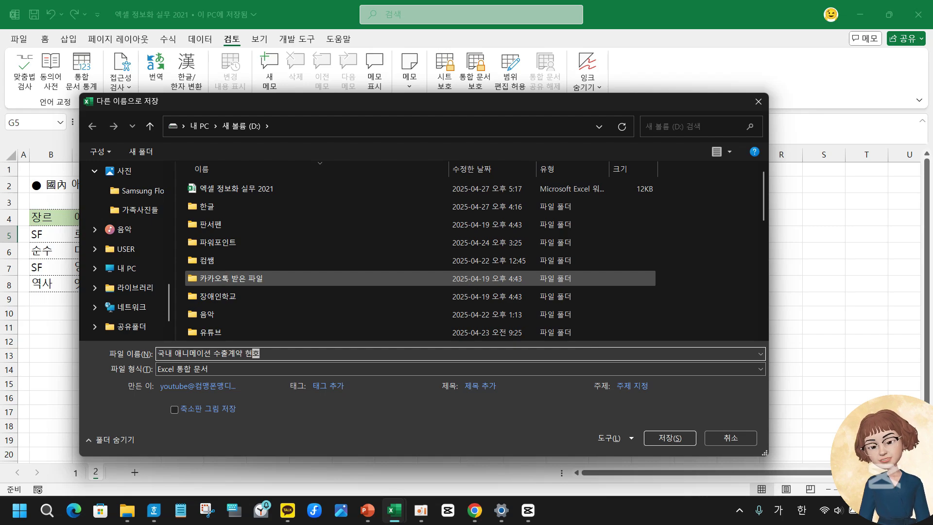
{"action": "type", "text": "ㅏ"}
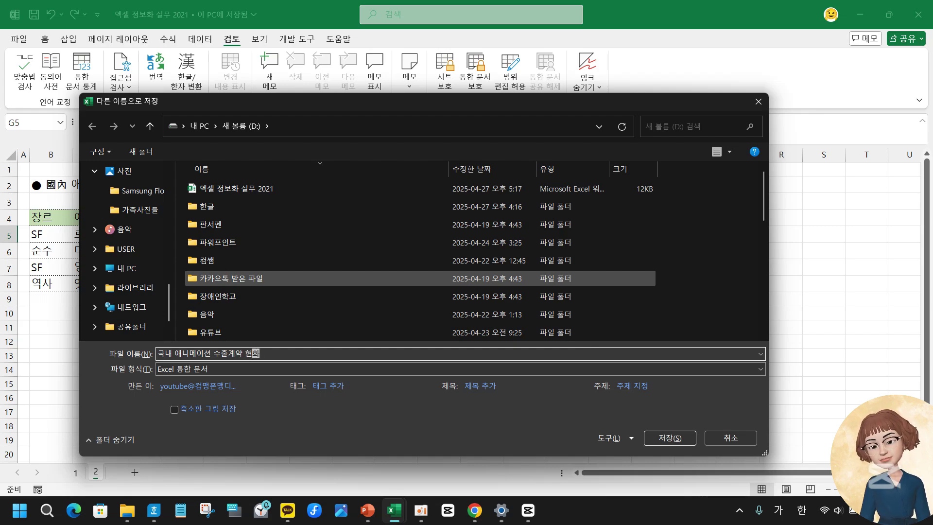
{"action": "type", "text": "ㅇ"}
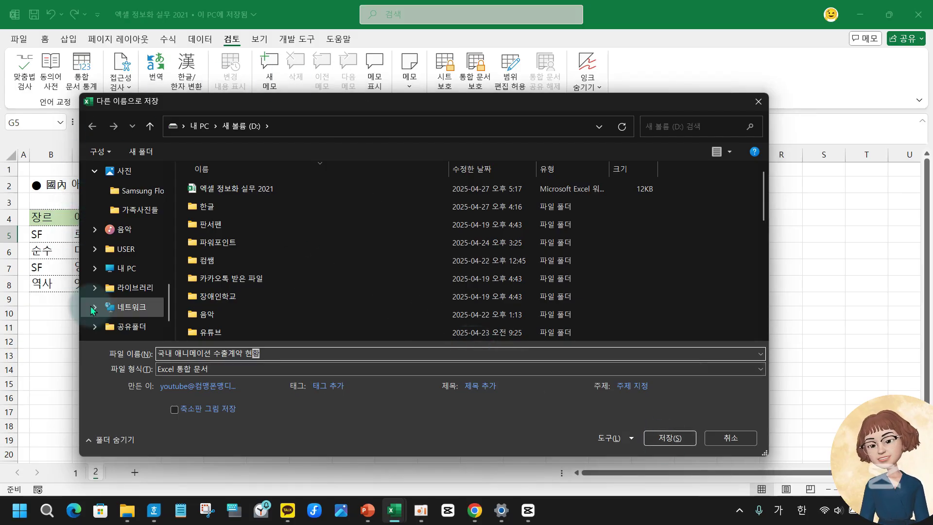
Switch the save location to the 문서 folder and create a new folder named 엑셀 in it.
{"action": "scroll", "coordinate": [131, 305], "scroll_direction": "up", "scroll_amount": 3}
{"action": "scroll", "coordinate": [131, 305], "scroll_direction": "up", "scroll_amount": 2}
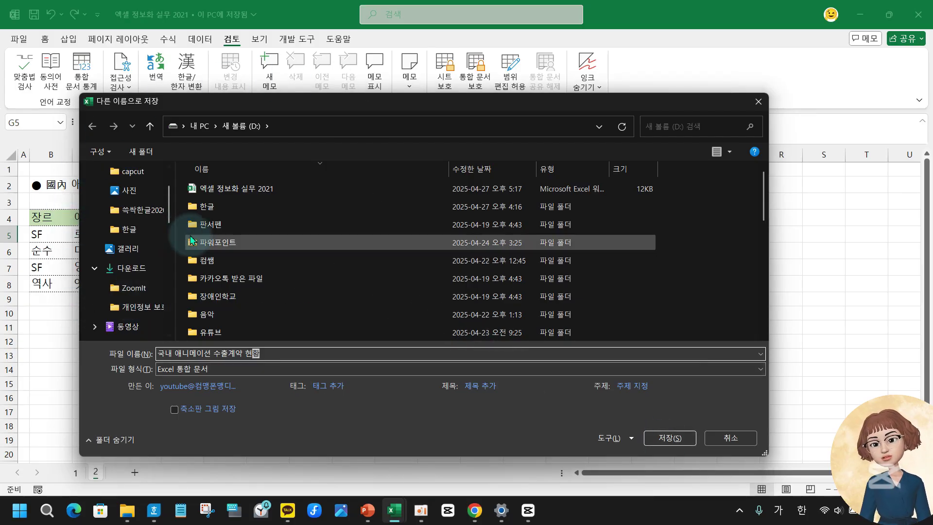
{"action": "scroll", "coordinate": [127, 252], "scroll_direction": "down", "scroll_amount": 2}
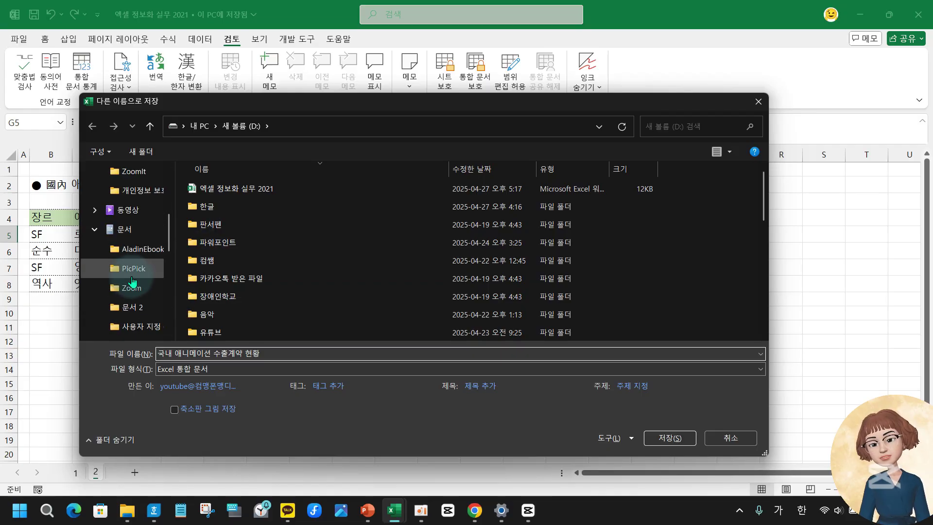
{"action": "left_click", "coordinate": [125, 235]}
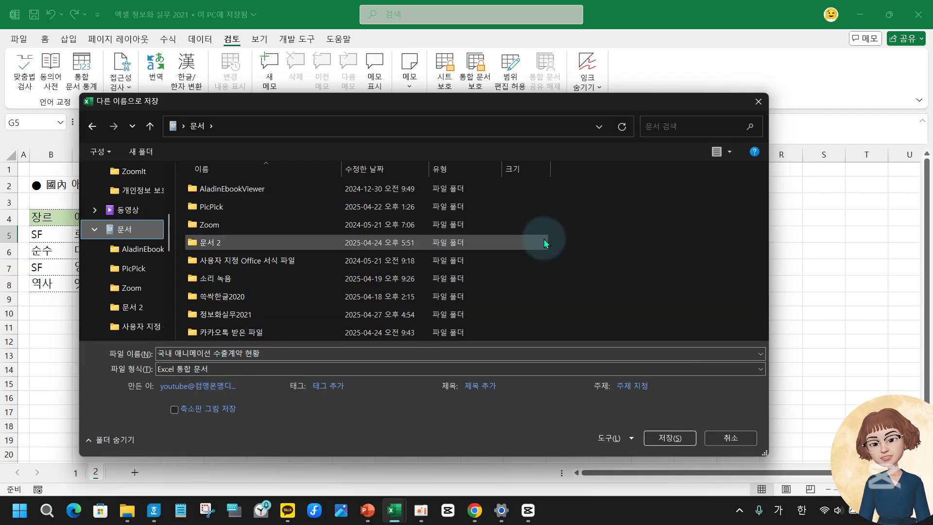
{"action": "right_click", "coordinate": [574, 234]}
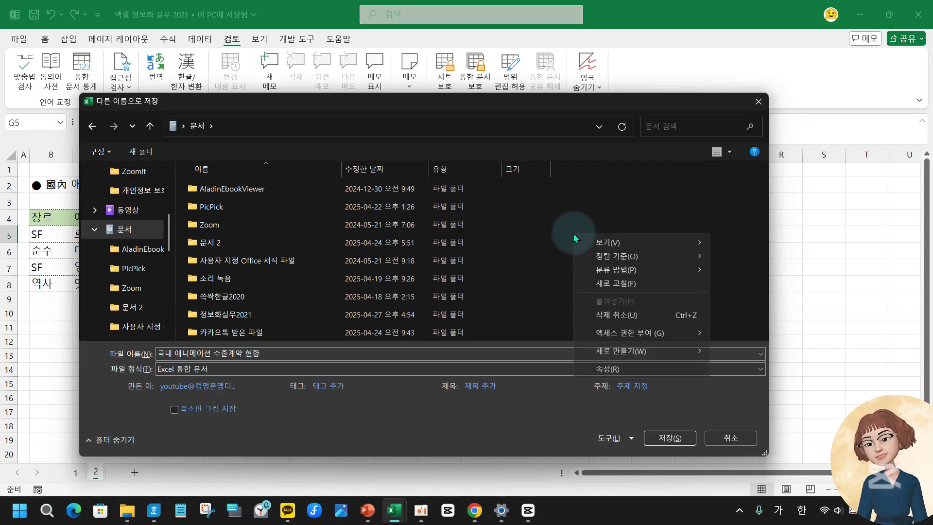
{"action": "mouse_move", "coordinate": [648, 349]}
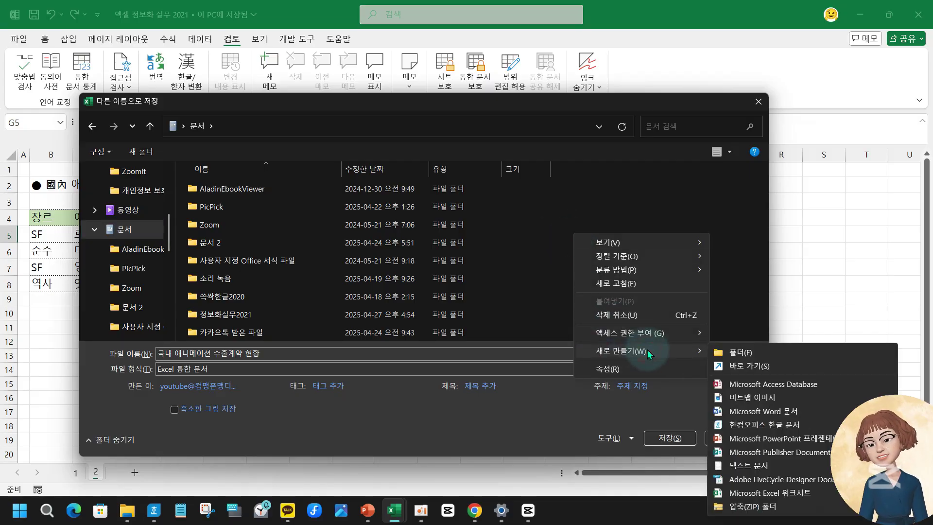
{"action": "left_click", "coordinate": [747, 351]}
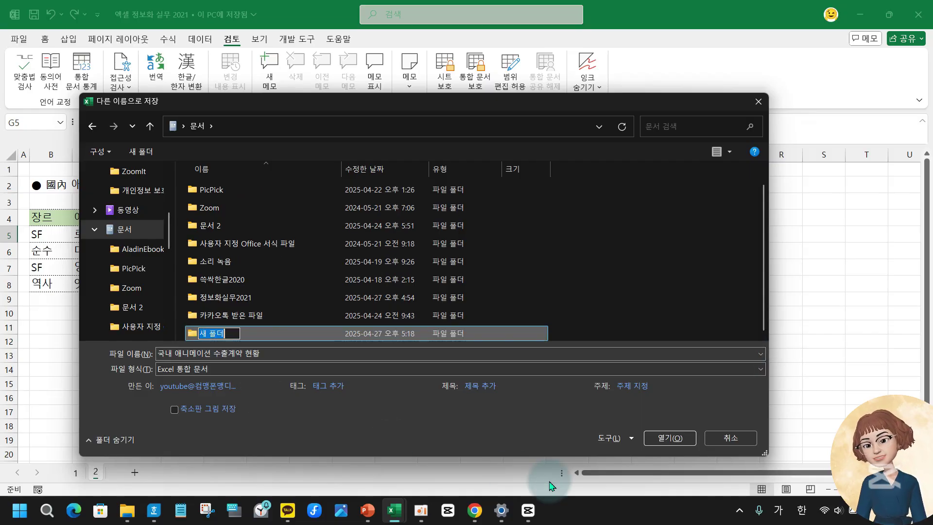
{"action": "type", "text": "엑셀"}
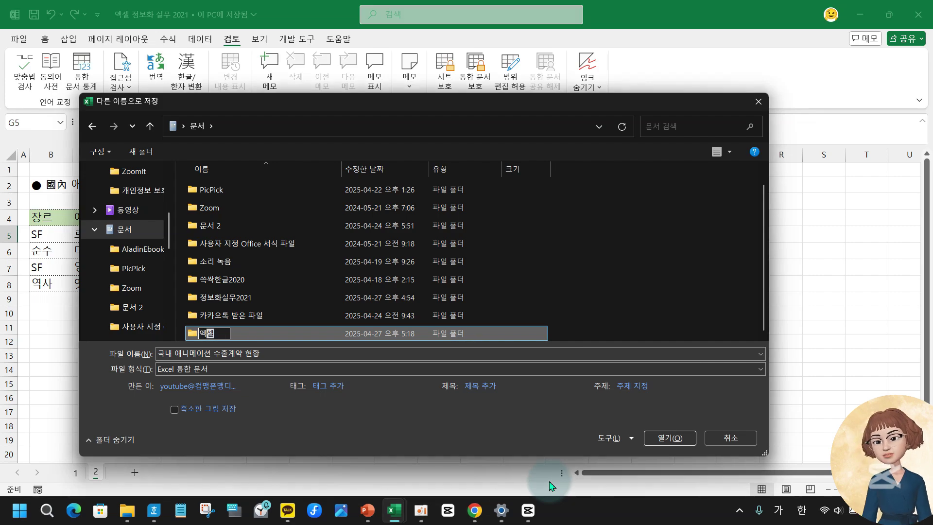
{"action": "key", "text": "Return"}
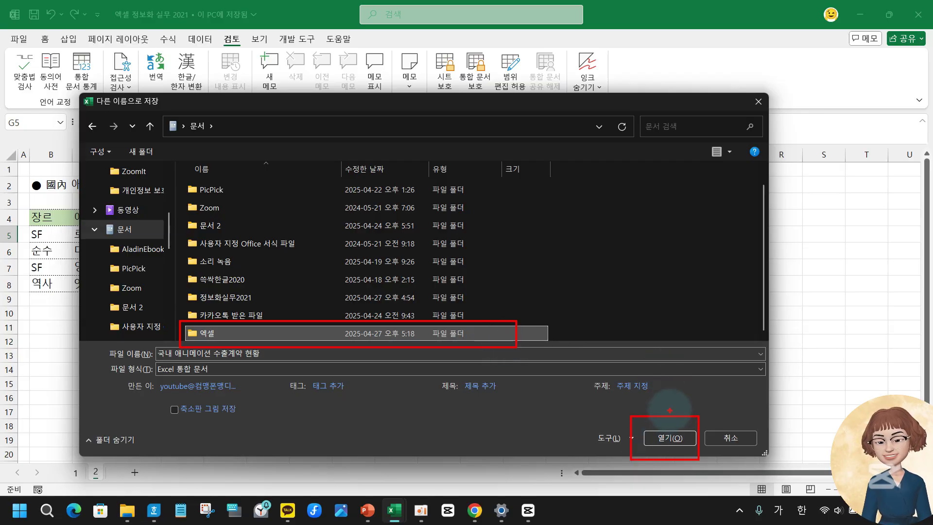
Open the new 엑셀 folder and save the workbook there as an Excel 통합 문서.
{"action": "left_click", "coordinate": [671, 438]}
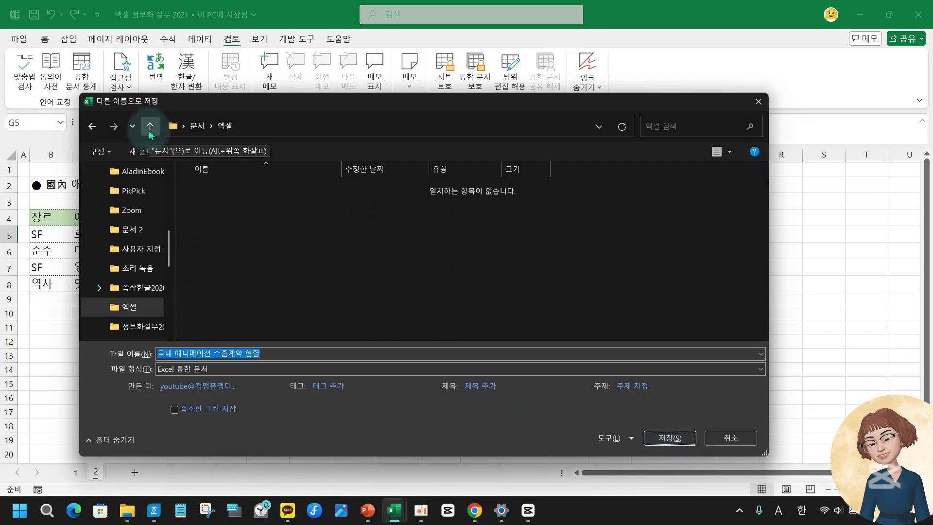
{"action": "left_click_drag", "start_coordinate": [158, 107], "coordinate": [288, 142]}
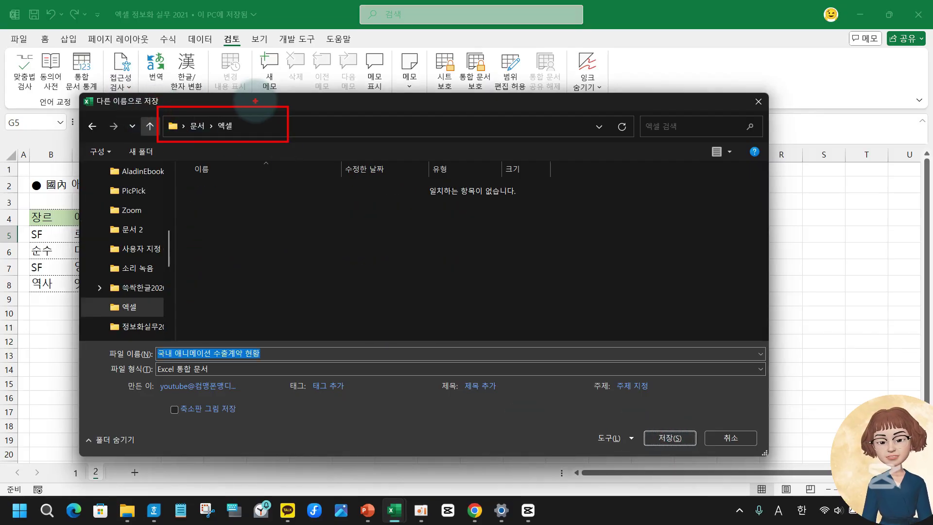
{"action": "mouse_move", "coordinate": [255, 97]}
{"action": "left_mouse_down"}
{"action": "mouse_move", "coordinate": [268, 128]}
{"action": "mouse_move", "coordinate": [362, 73]}
{"action": "left_mouse_up"}
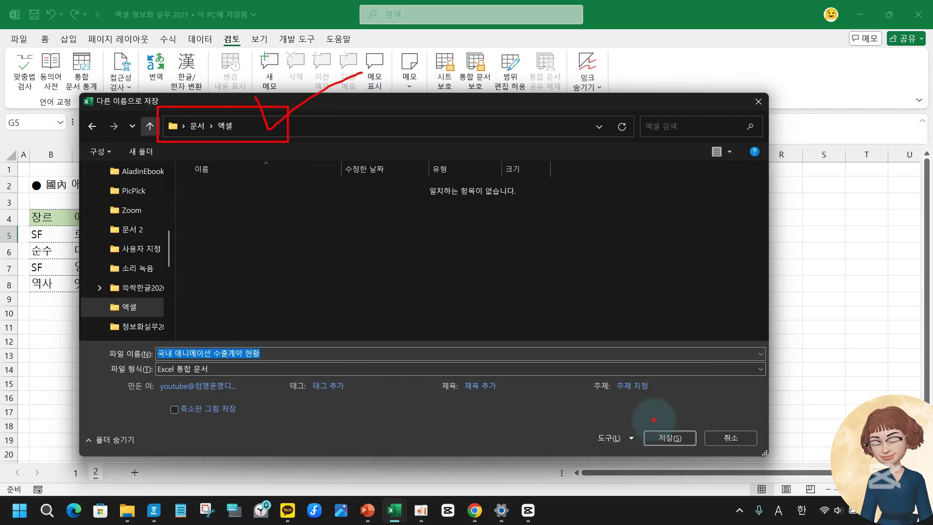
{"action": "mouse_move", "coordinate": [653, 419]}
{"action": "left_mouse_down"}
{"action": "mouse_move", "coordinate": [663, 439]}
{"action": "mouse_move", "coordinate": [712, 395]}
{"action": "left_mouse_up"}
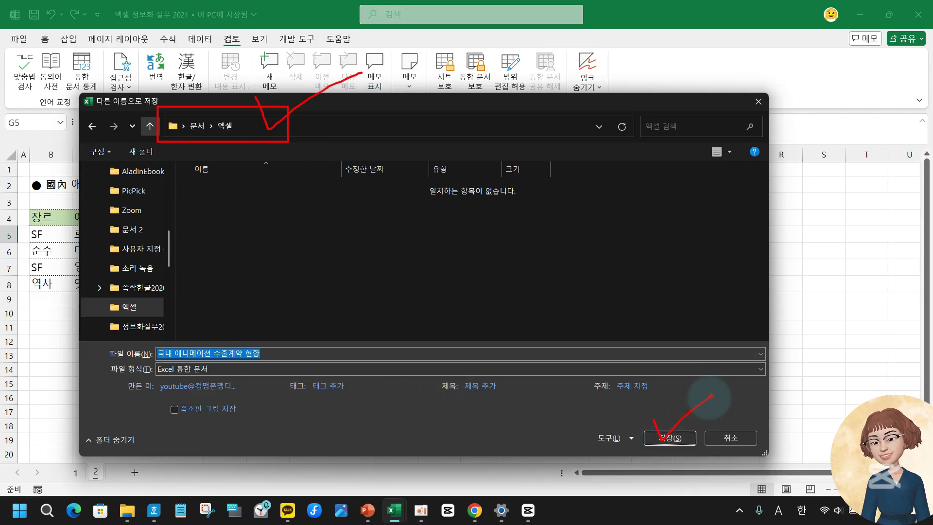
{"action": "left_click", "coordinate": [665, 440]}
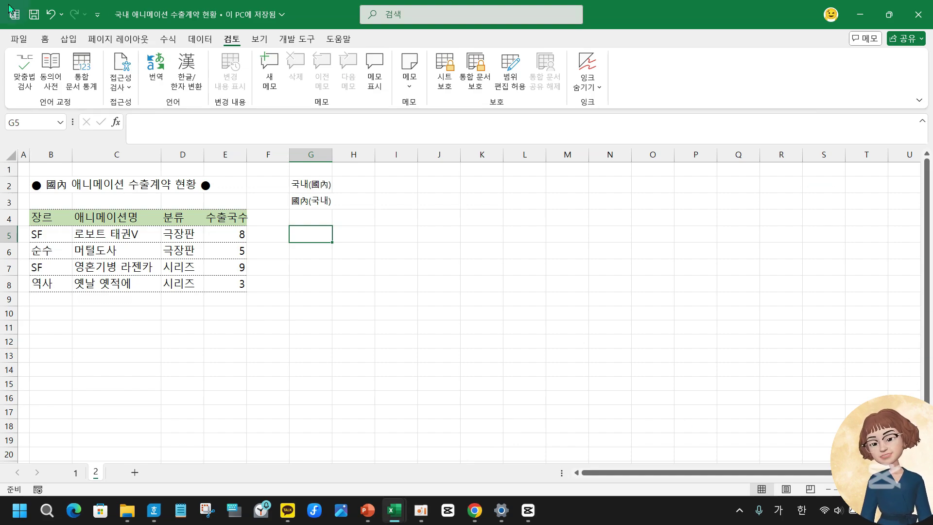
{"action": "left_click", "coordinate": [20, 41]}
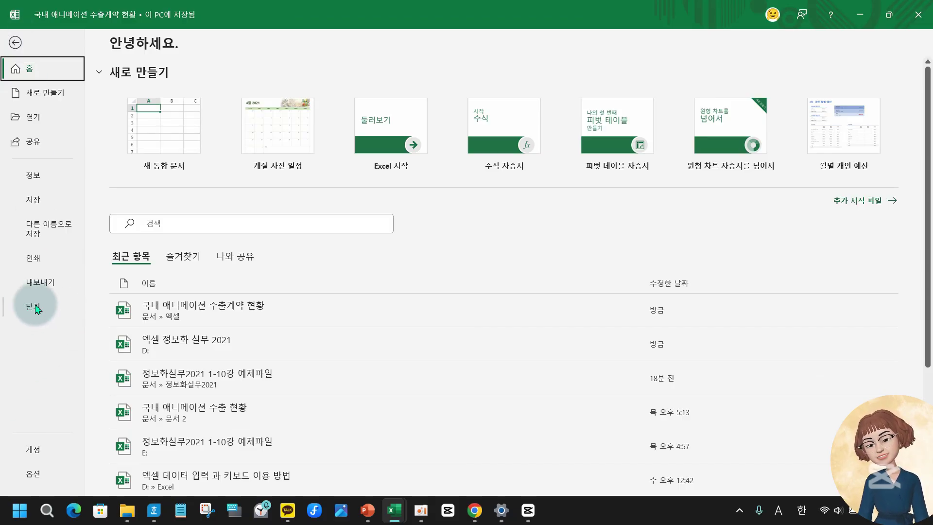
{"action": "left_click", "coordinate": [15, 42]}
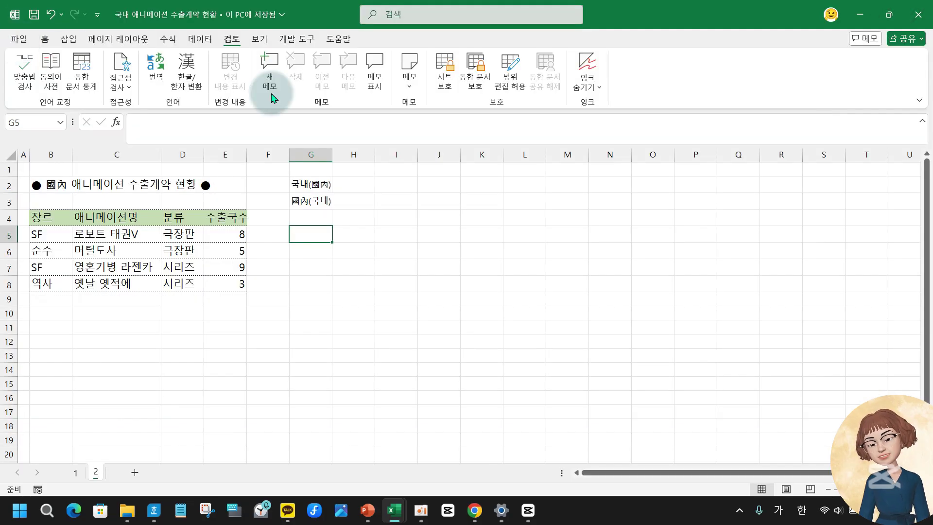